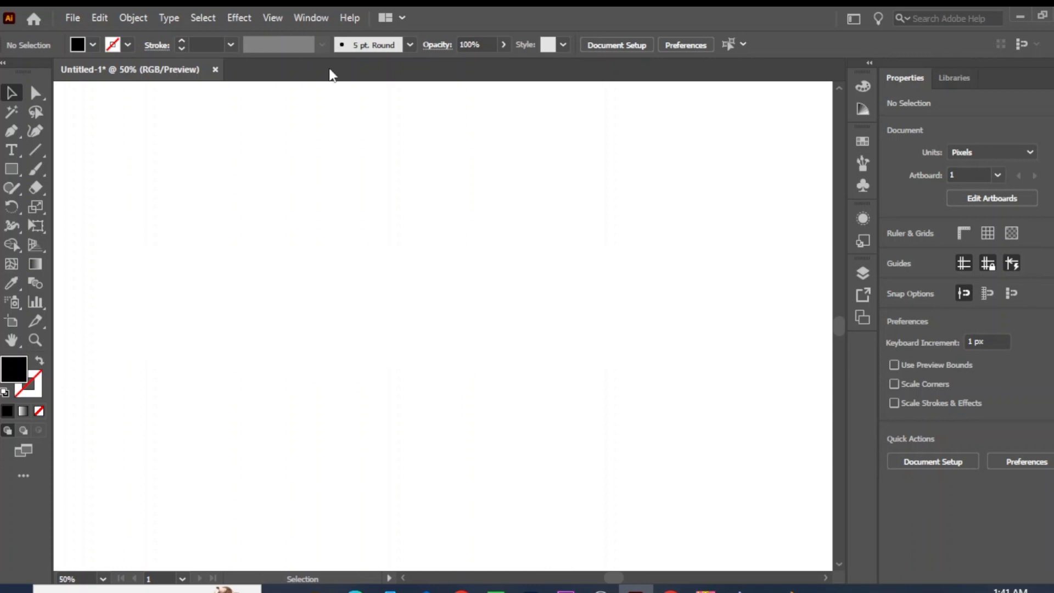
Show the Pathfinder panel and place it beside the drawing area, close to the docked panels
left_click(312, 19)
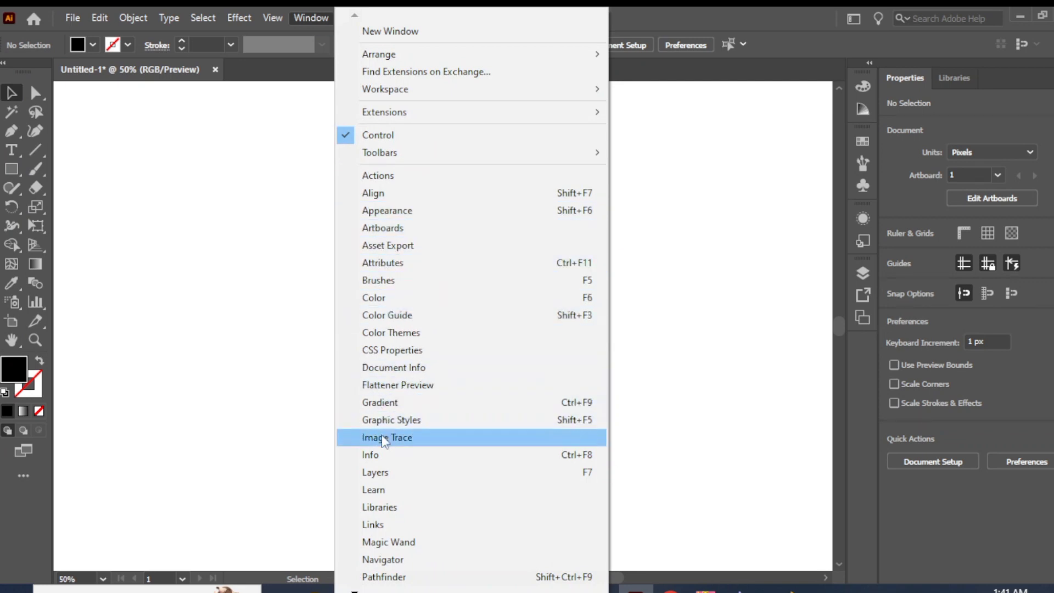
left_click(387, 576)
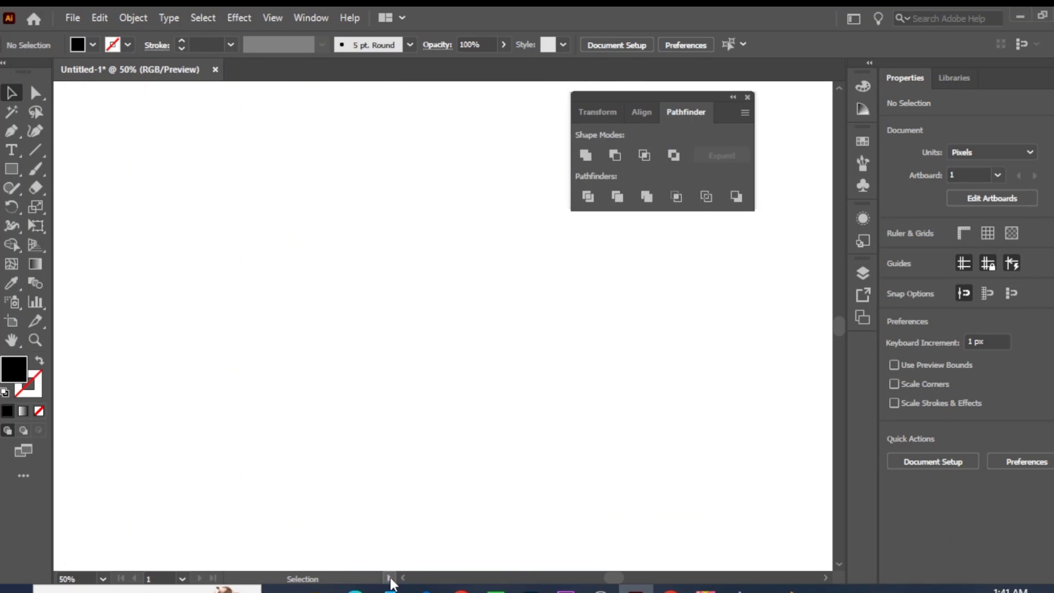
left_click_drag(641, 92, 758, 143)
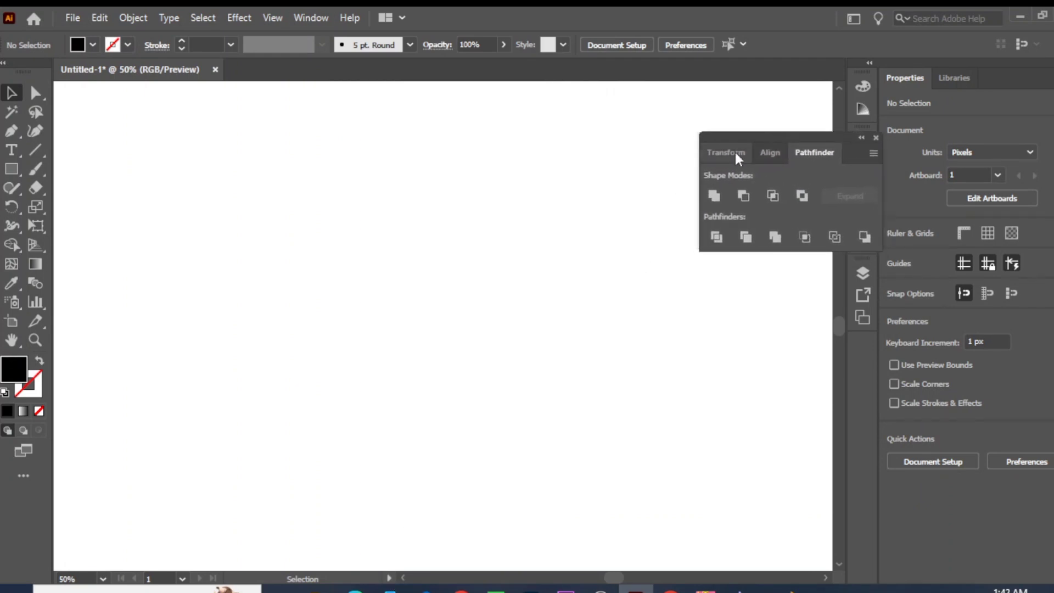
left_click(734, 153)
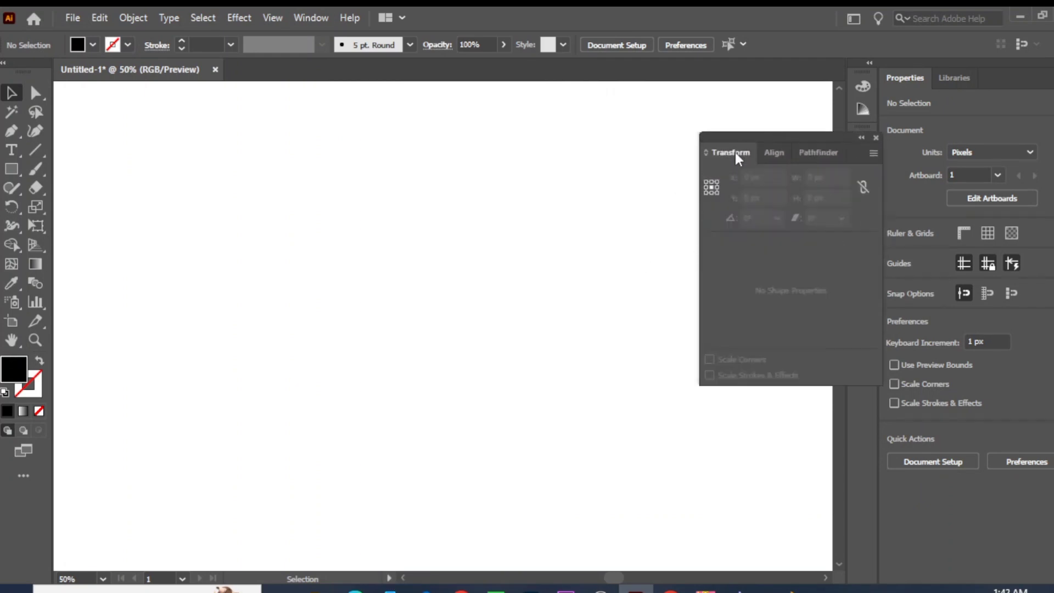
left_click(769, 155)
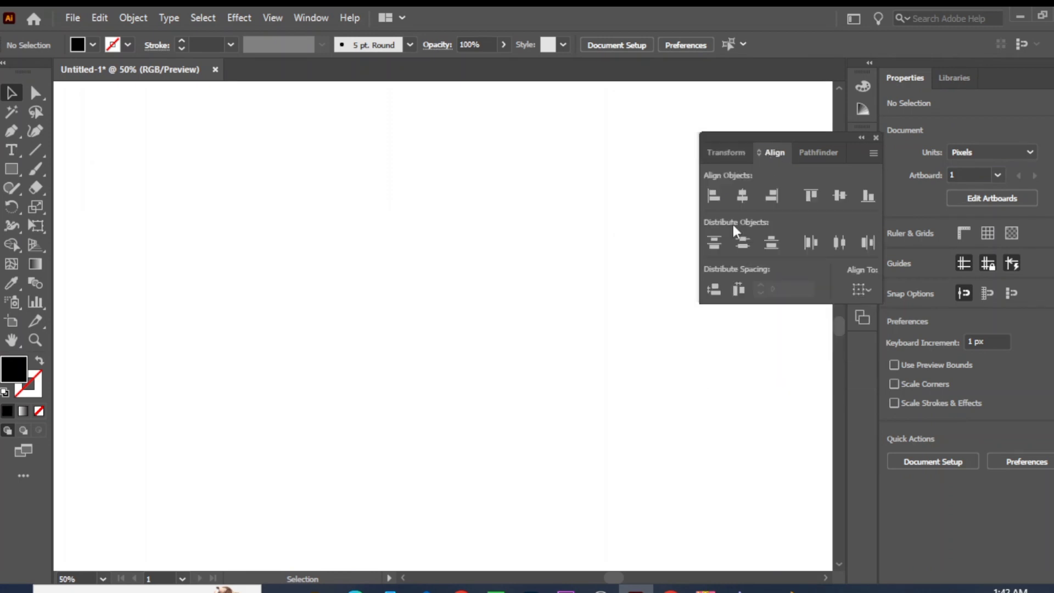
left_click(829, 160)
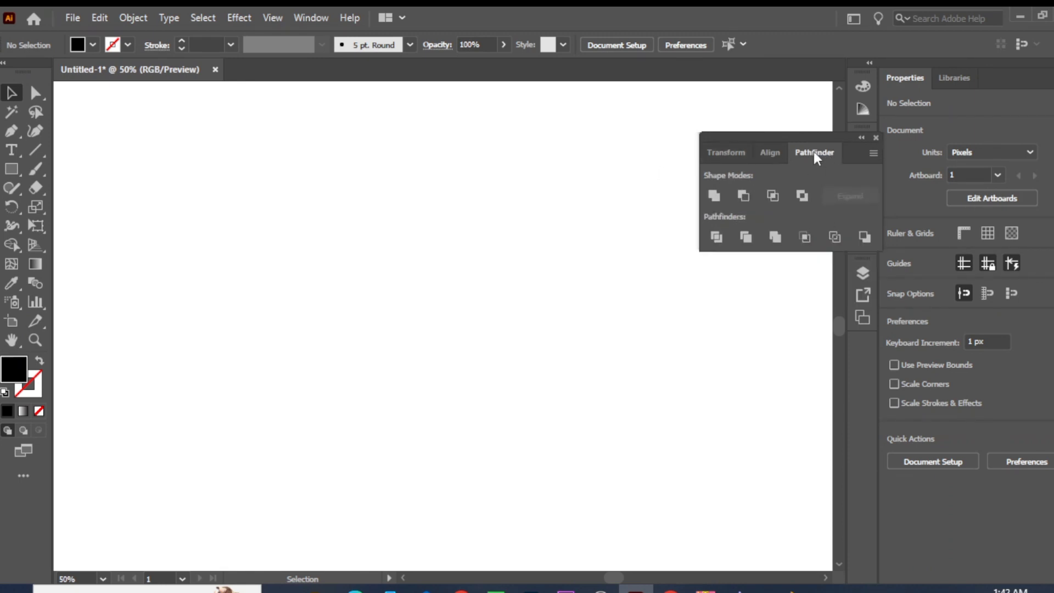
left_click(873, 153)
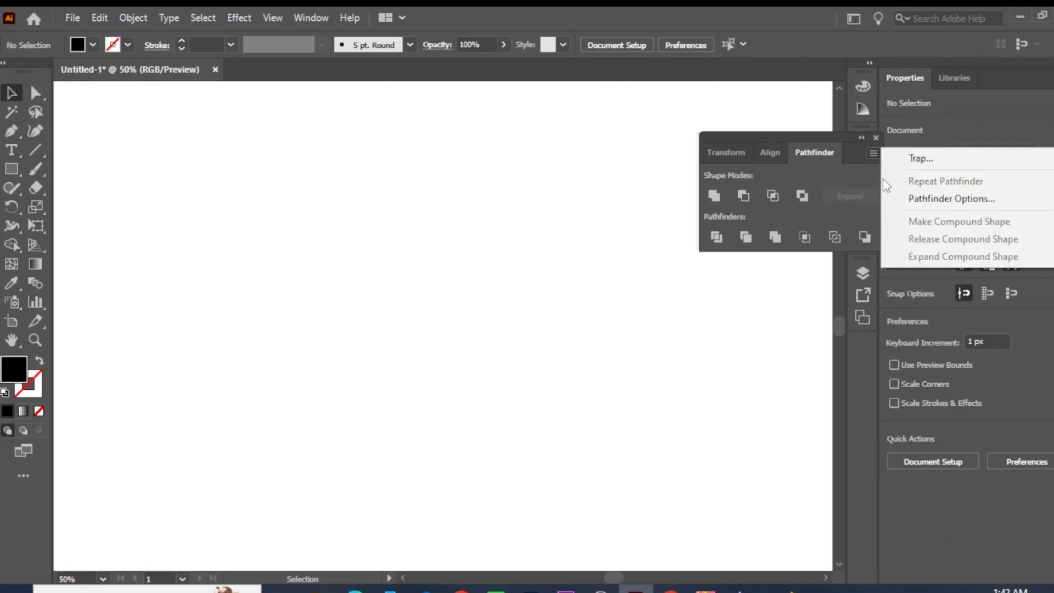
left_click(816, 151)
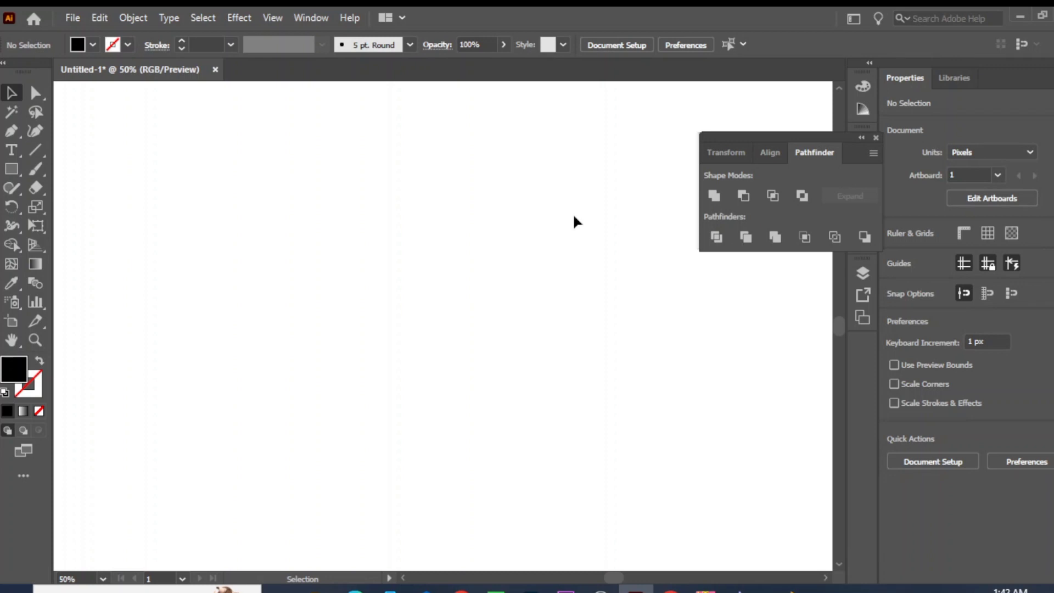
Draw a circle about 431 px in diameter on the artboard with the Ellipse tool
left_click(10, 173)
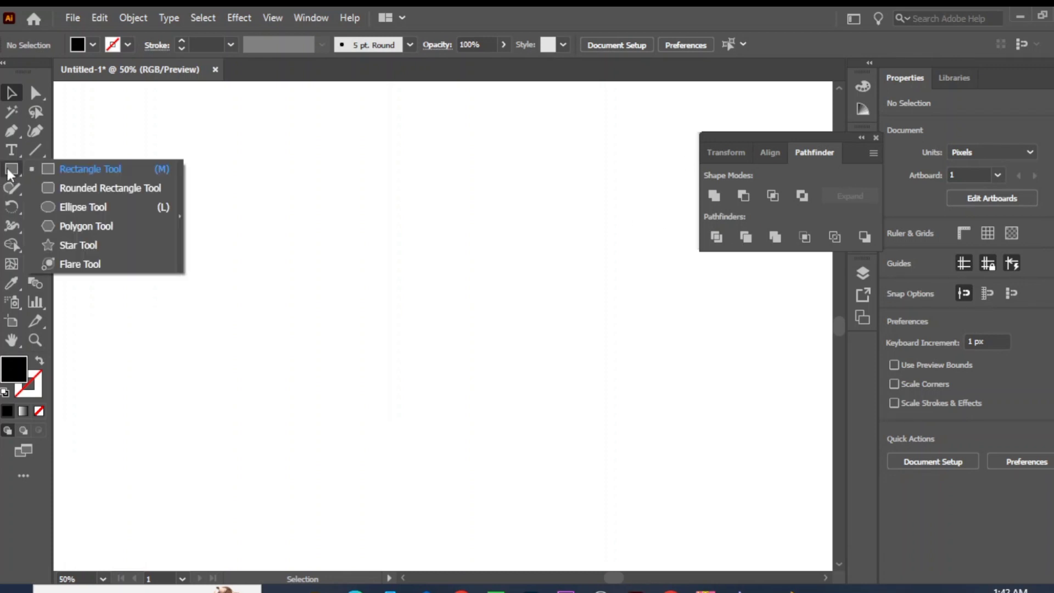
left_click(64, 206)
left_click_drag(256, 256, 344, 405)
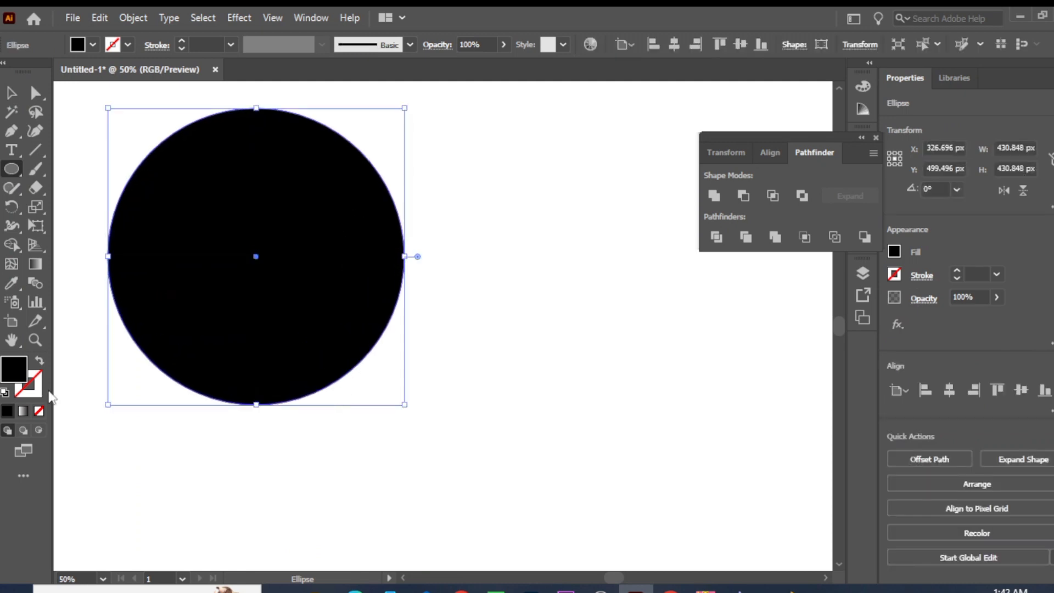
Give the circle a black stroke and a white fill, and deselect it
left_click(31, 392)
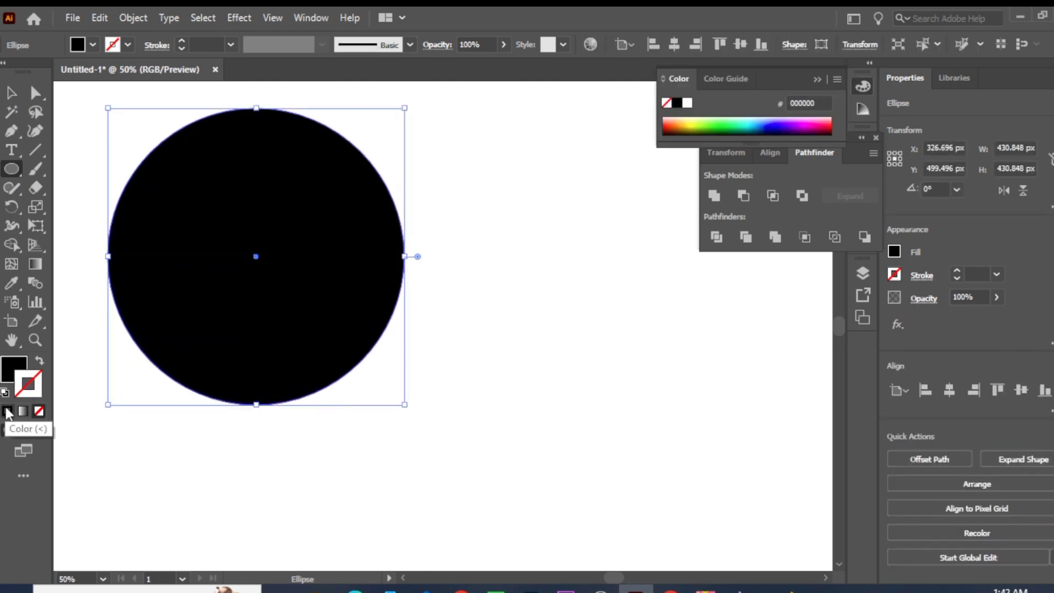
left_click(8, 410)
left_click(15, 372)
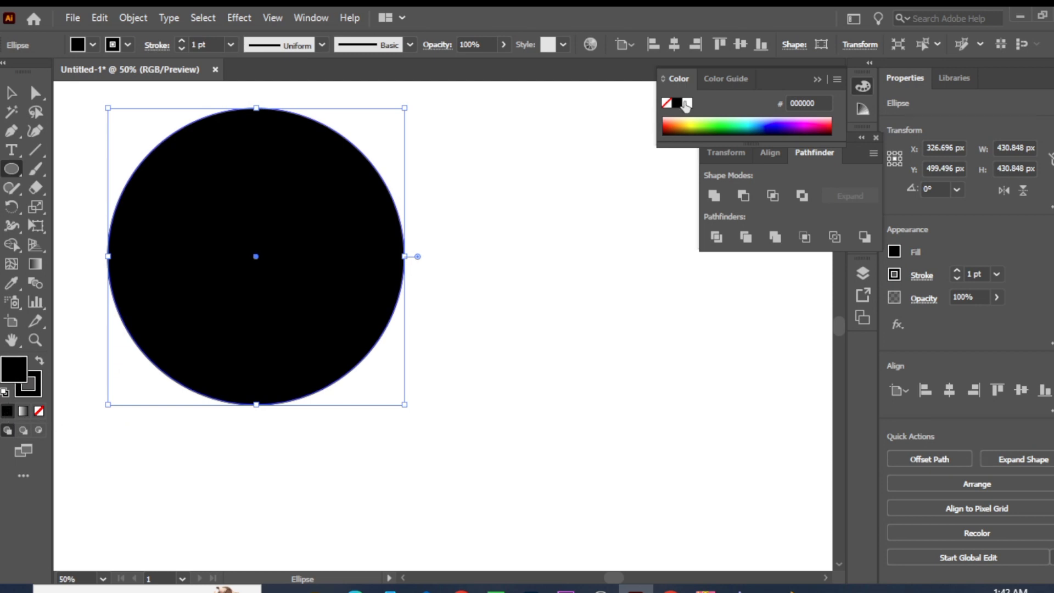
left_click(12, 283)
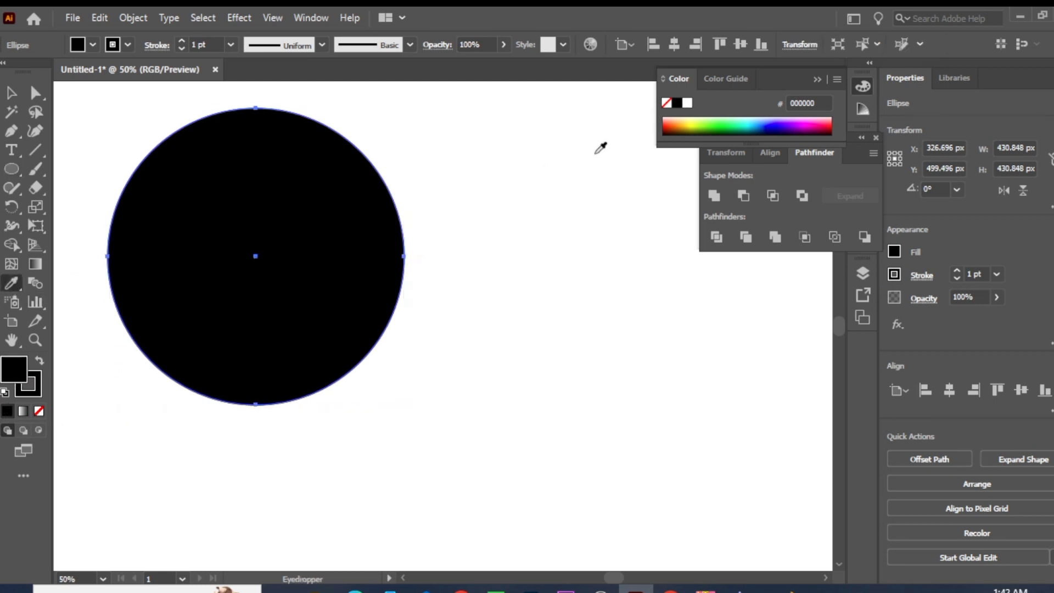
left_click(687, 103)
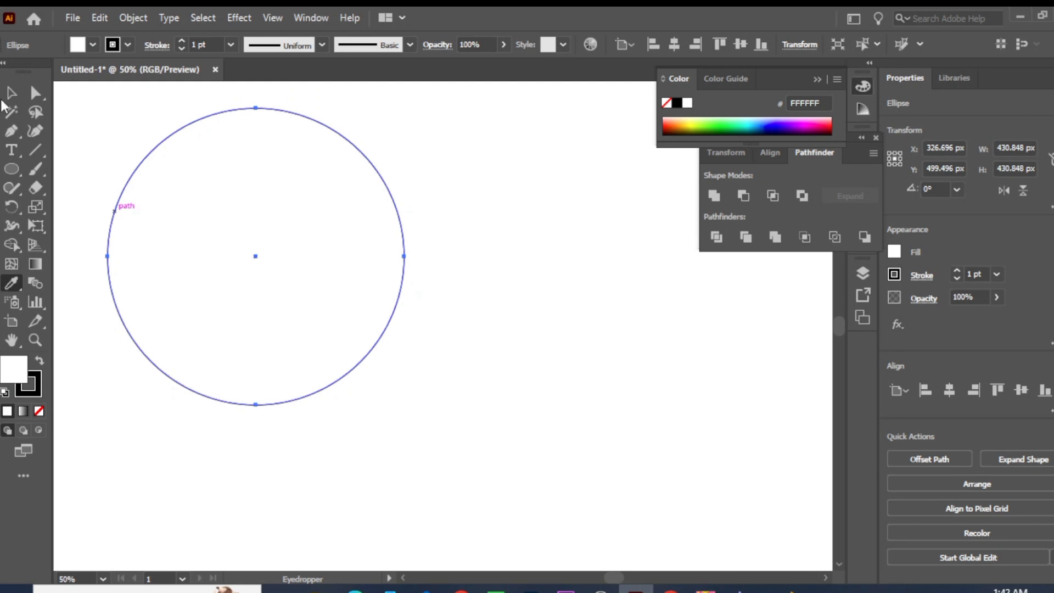
key("v")
left_click(422, 396)
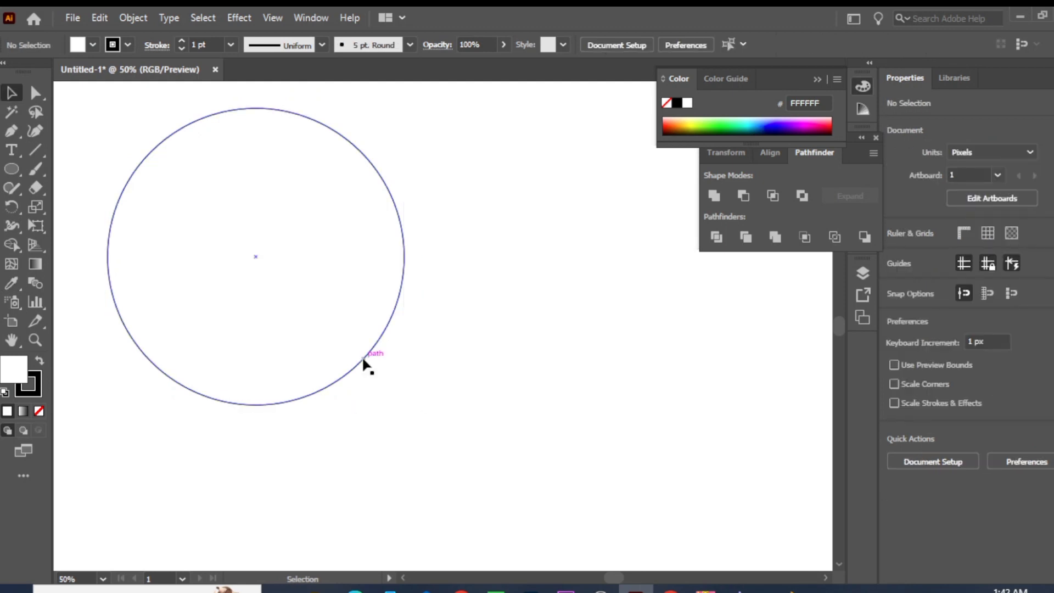
Duplicate the circle to its right so the two partly overlap, and move the Pathfinder panel clear of them
left_click_drag(364, 362, 577, 361)
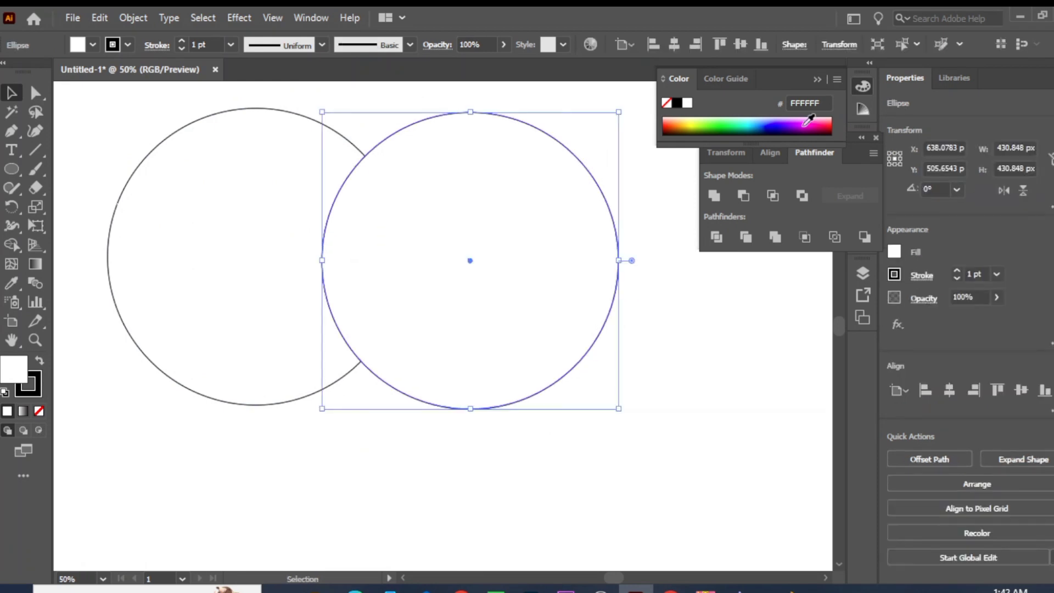
left_click(817, 78)
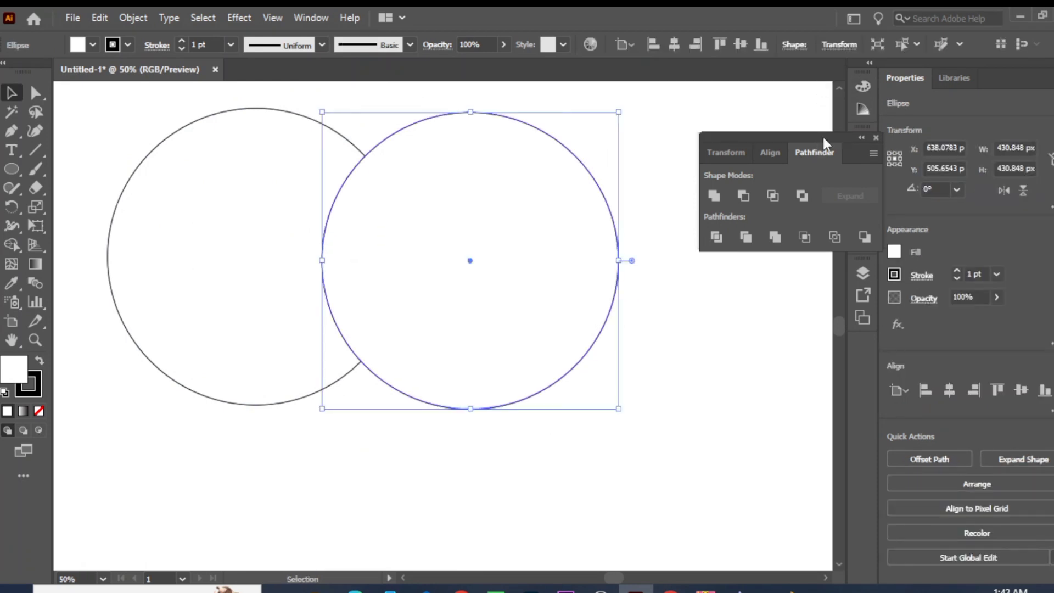
left_click_drag(822, 134, 762, 113)
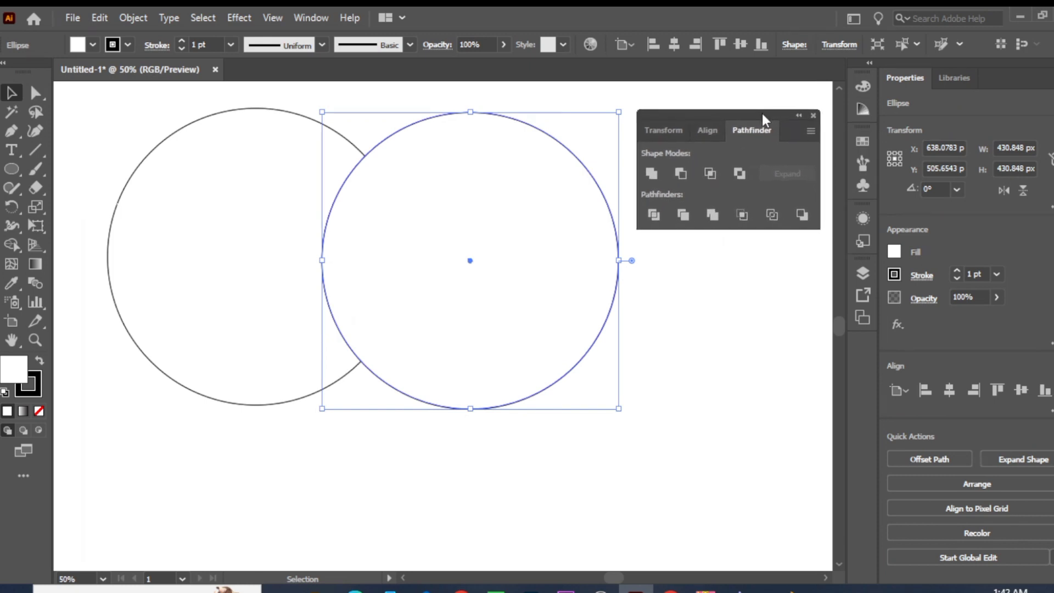
key("ctrl+minus")
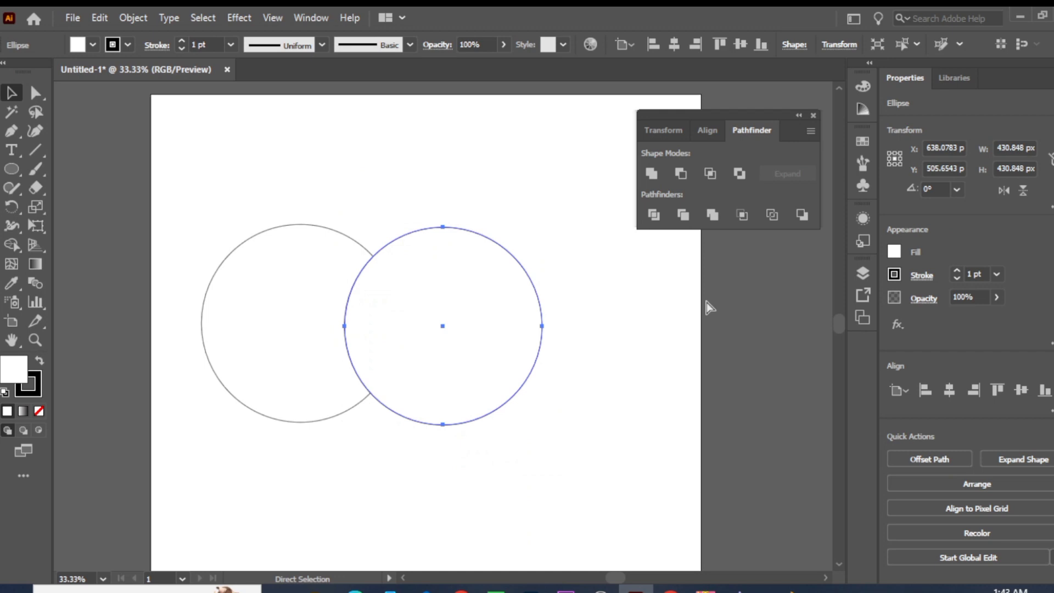
key("ctrl+plus")
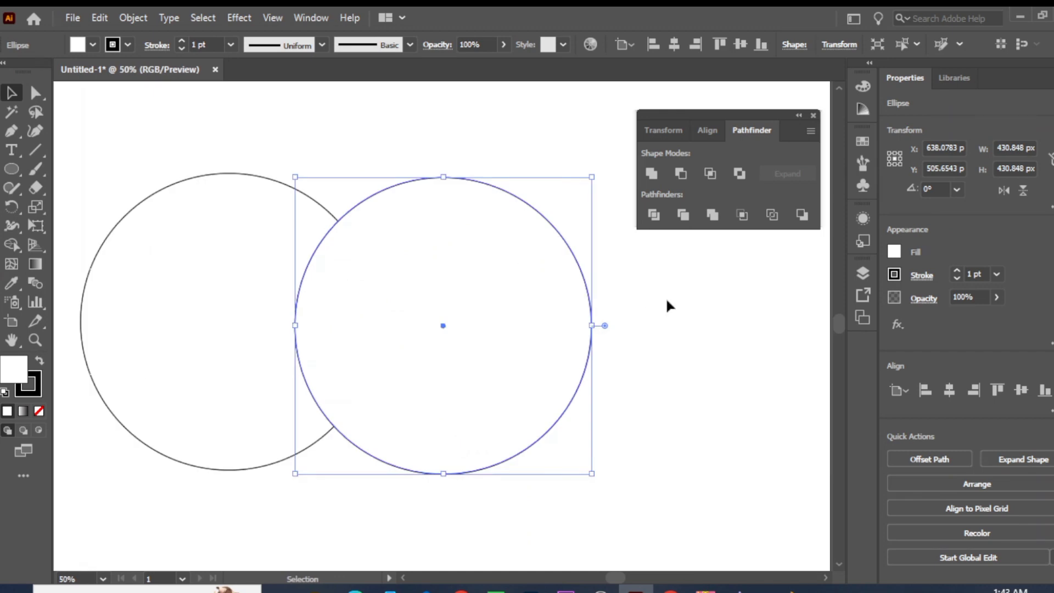
left_click(669, 305)
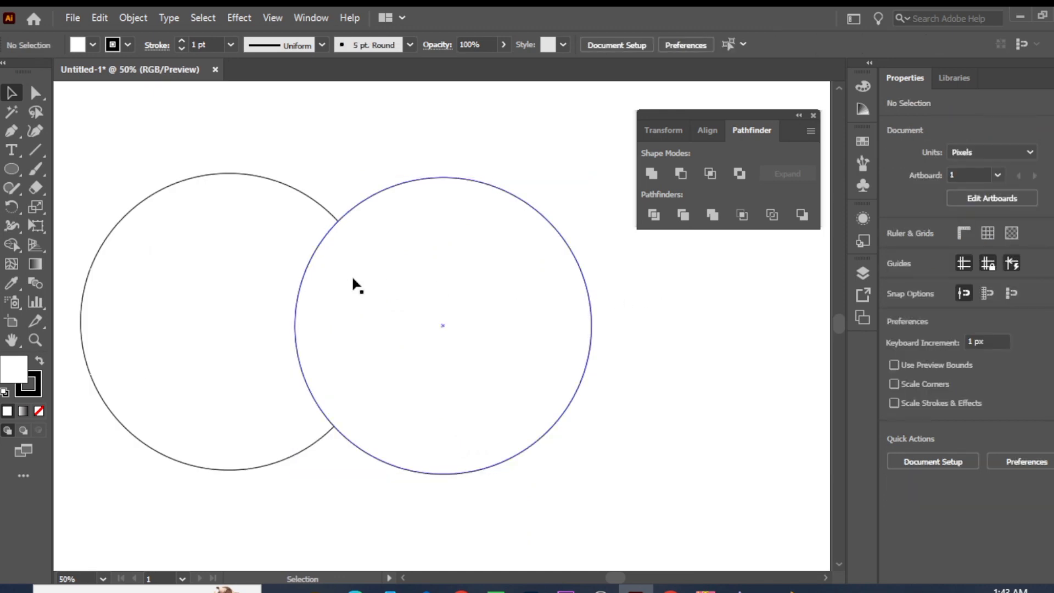
left_click_drag(715, 110, 716, 93)
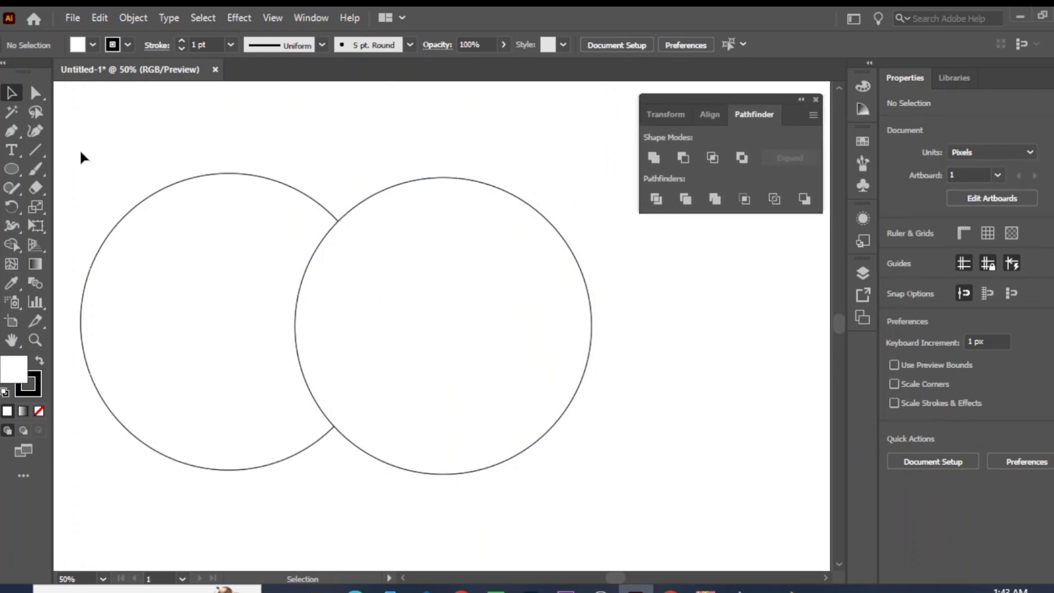
Select both overlapping circles and merge them into a single shape with Unite
left_click_drag(80, 140, 602, 490)
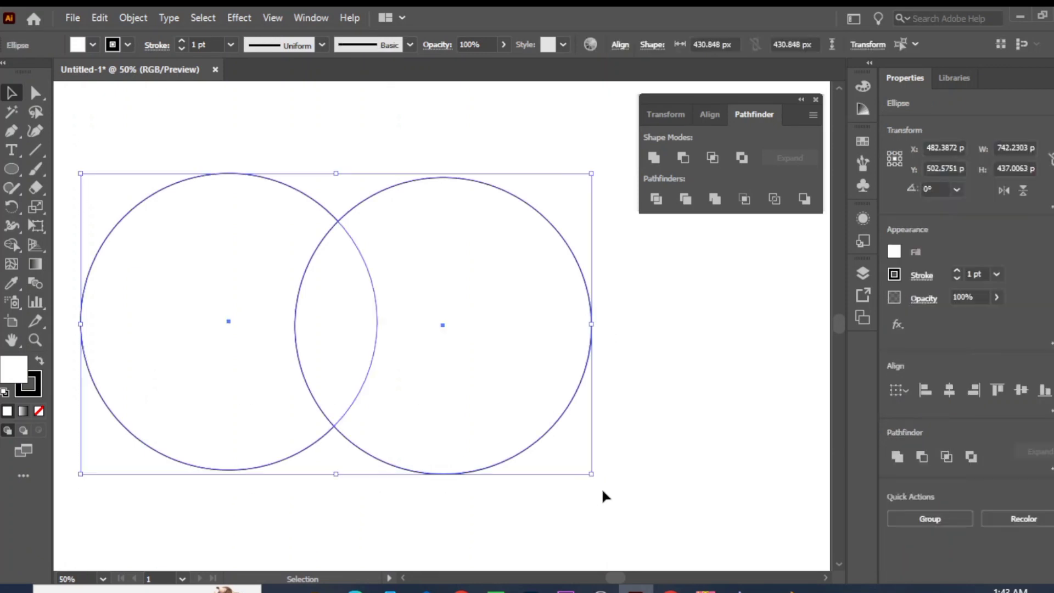
left_click(690, 449)
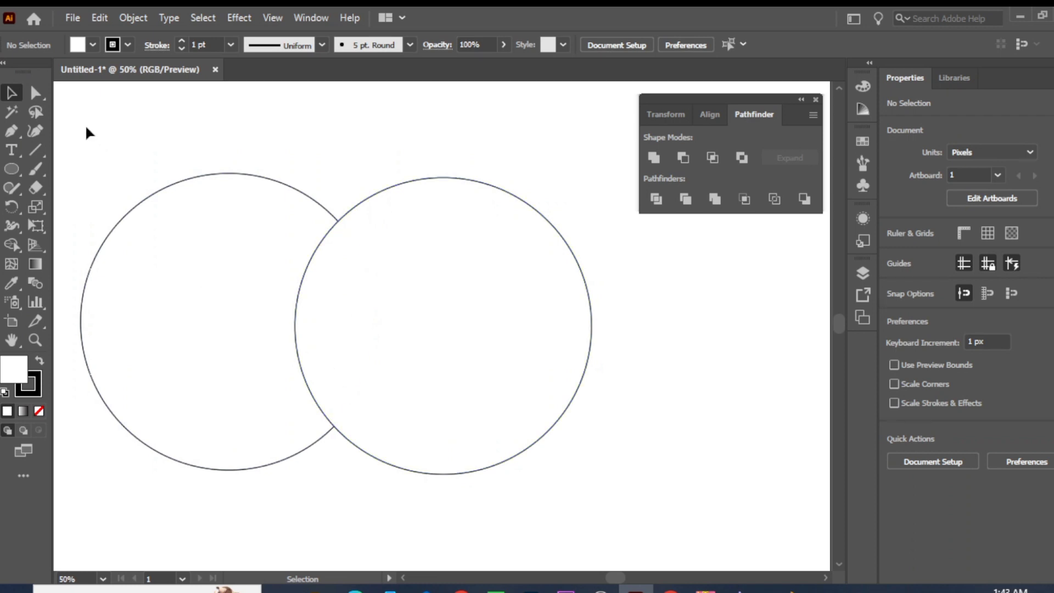
left_click_drag(86, 128, 616, 485)
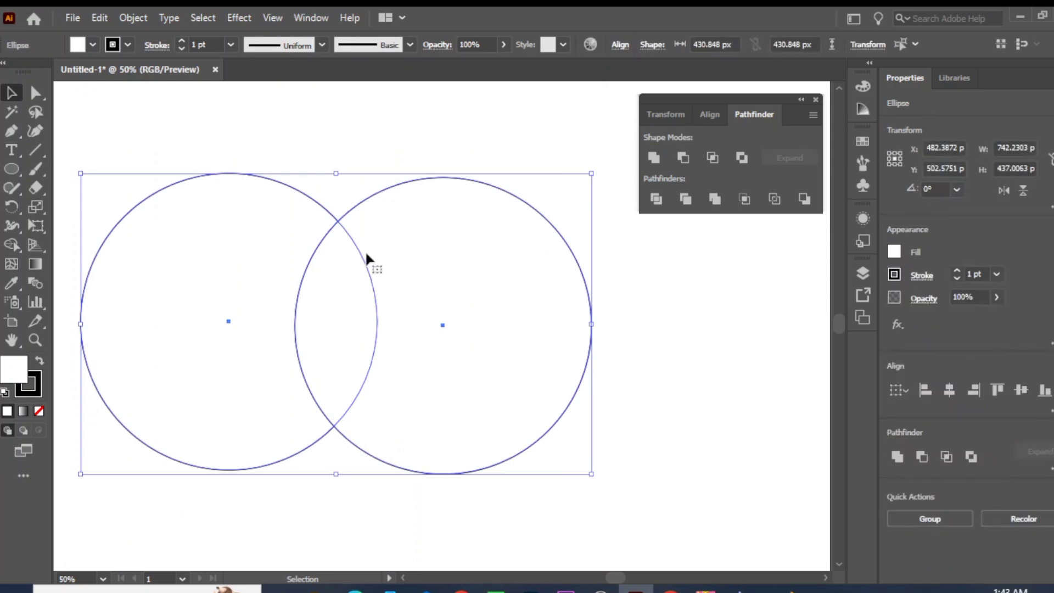
left_click(653, 158)
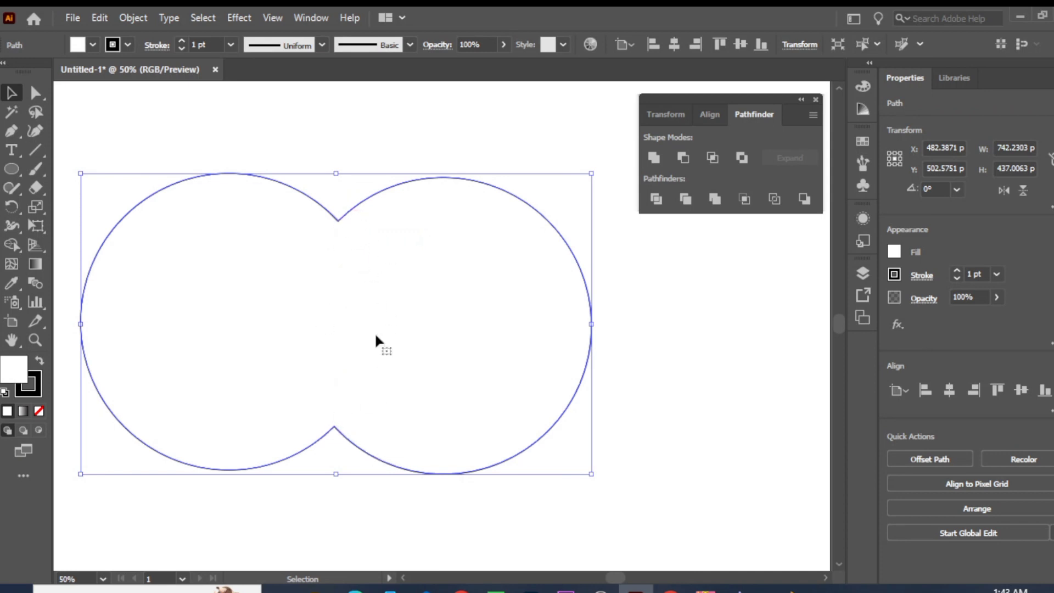
left_click(711, 351)
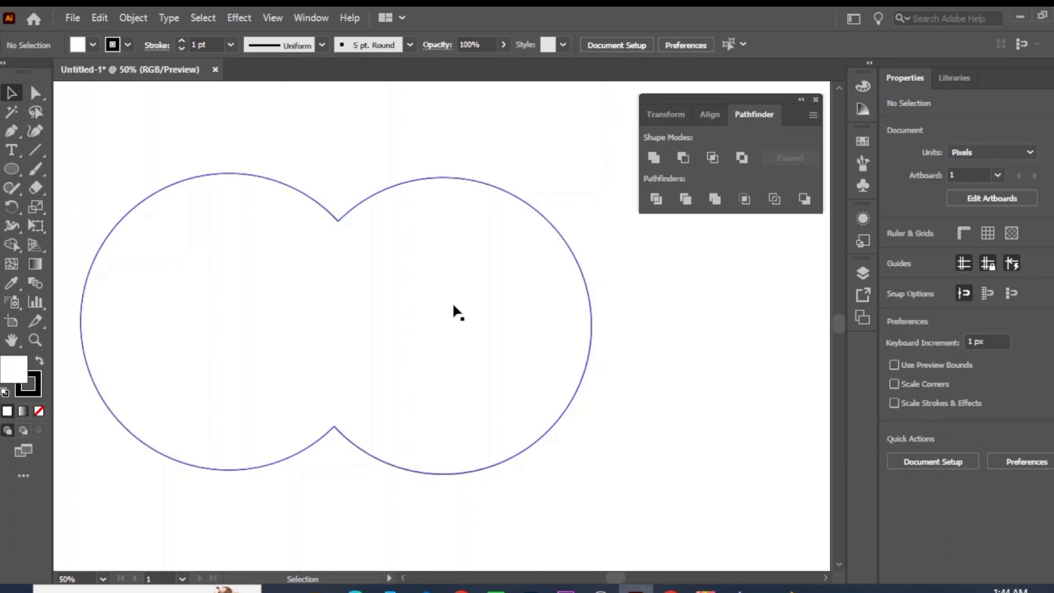
Select and shift the united shape slightly, and undo both the move and the union of the circles
left_click_drag(123, 146, 597, 403)
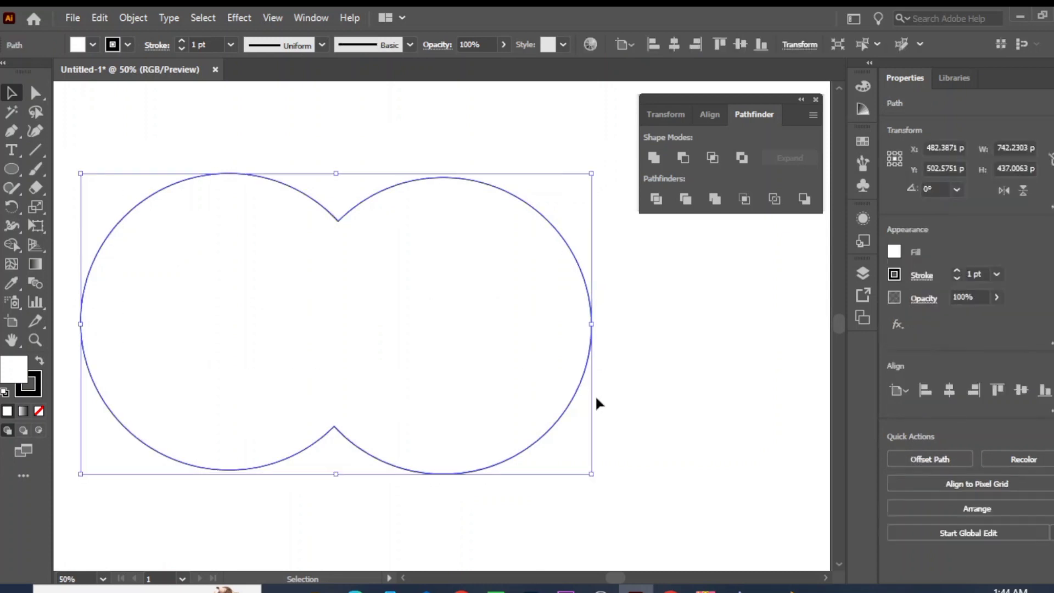
left_click_drag(271, 179, 328, 202)
key("ctrl+z")
key("ctrl+z")
left_click(686, 374)
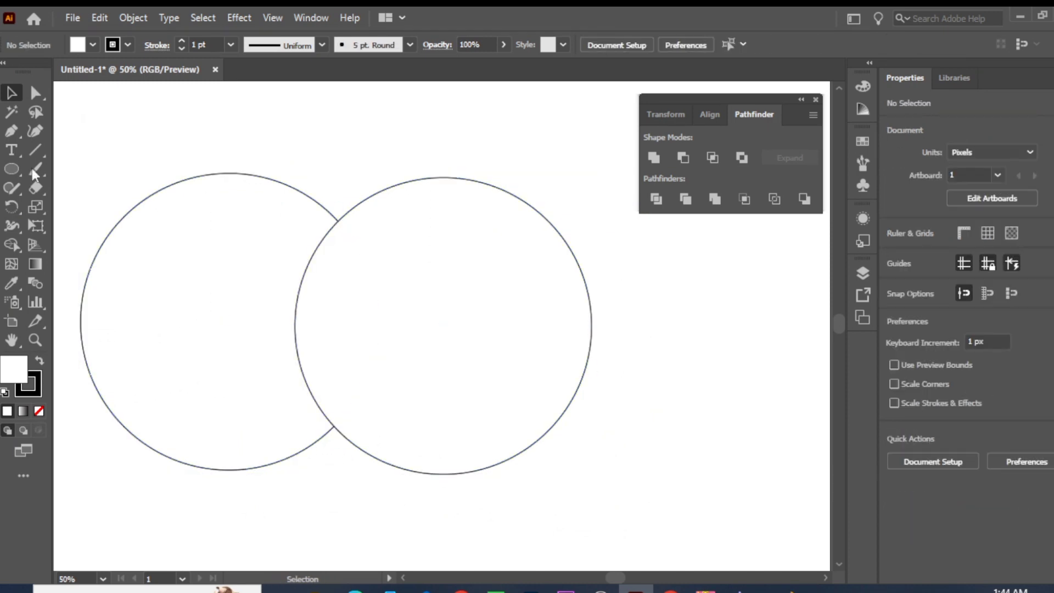
Unite both circles as an editable compound shape, after trying and undoing a permanent Unite
left_click_drag(191, 174, 595, 453)
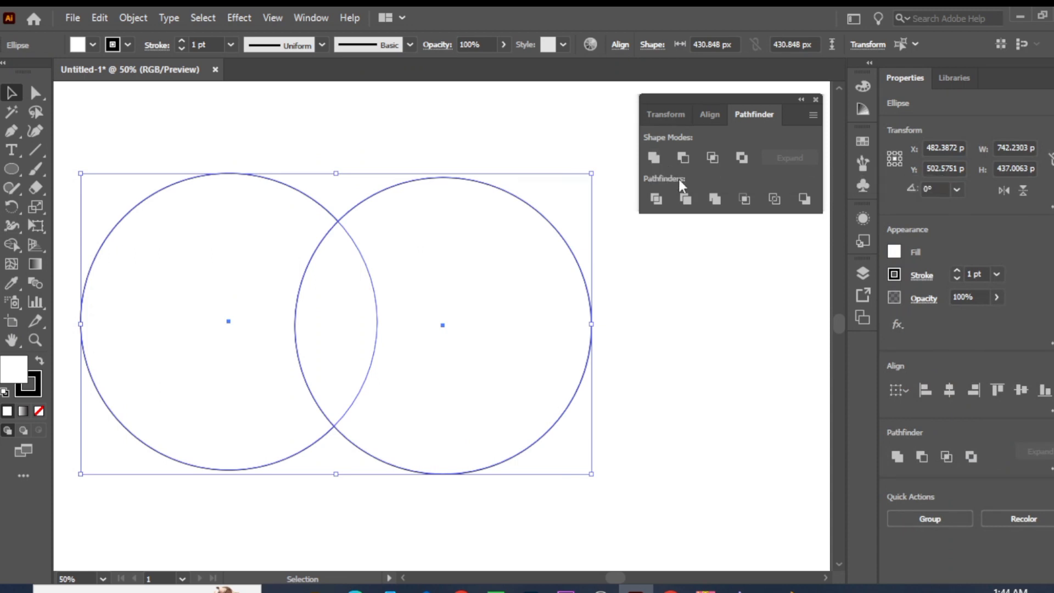
left_click(654, 159)
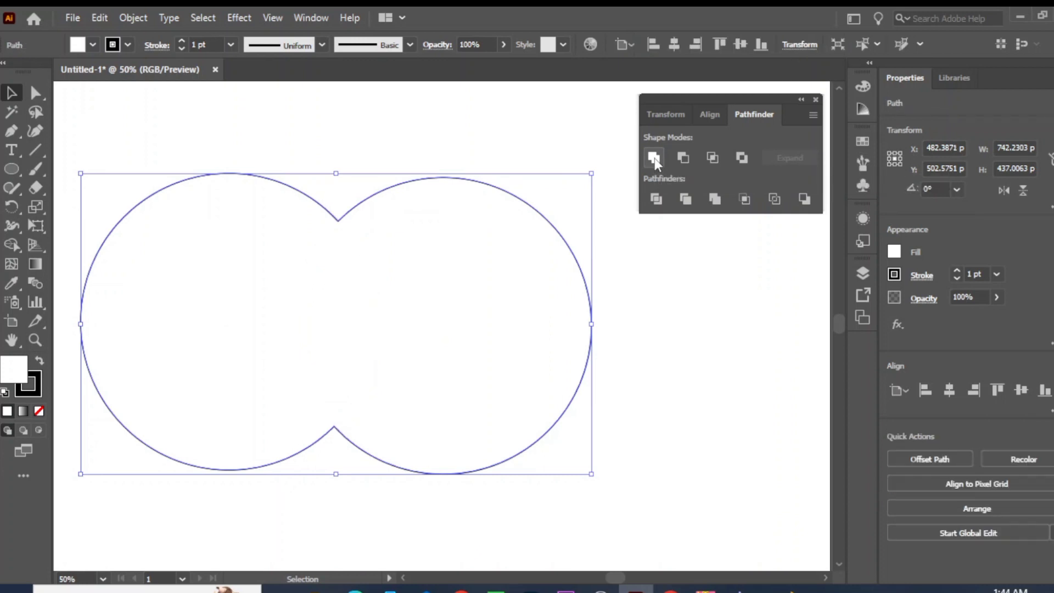
key("ctrl+z")
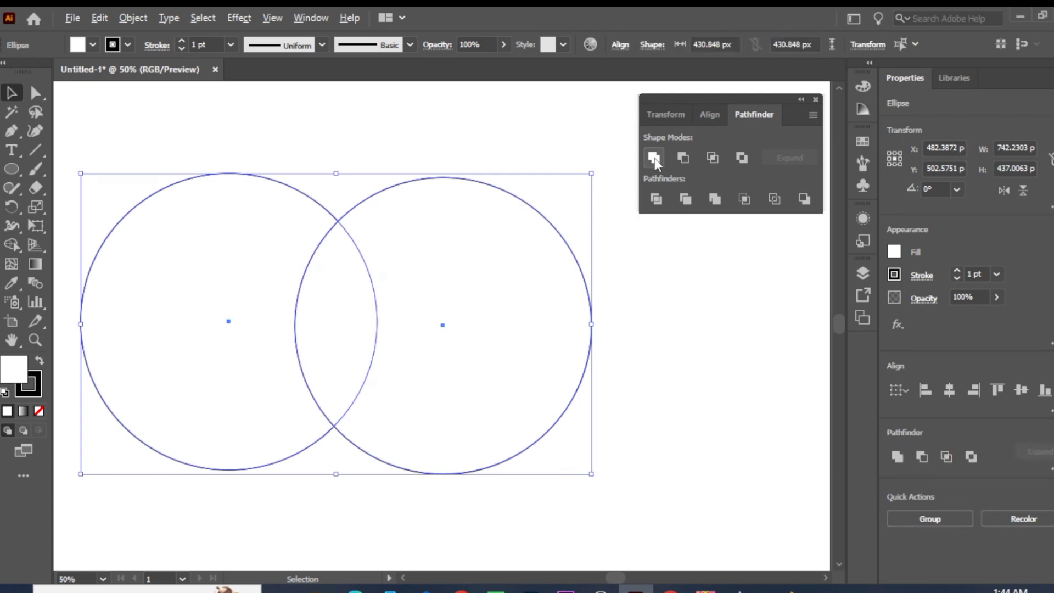
left_click(654, 159, "alt")
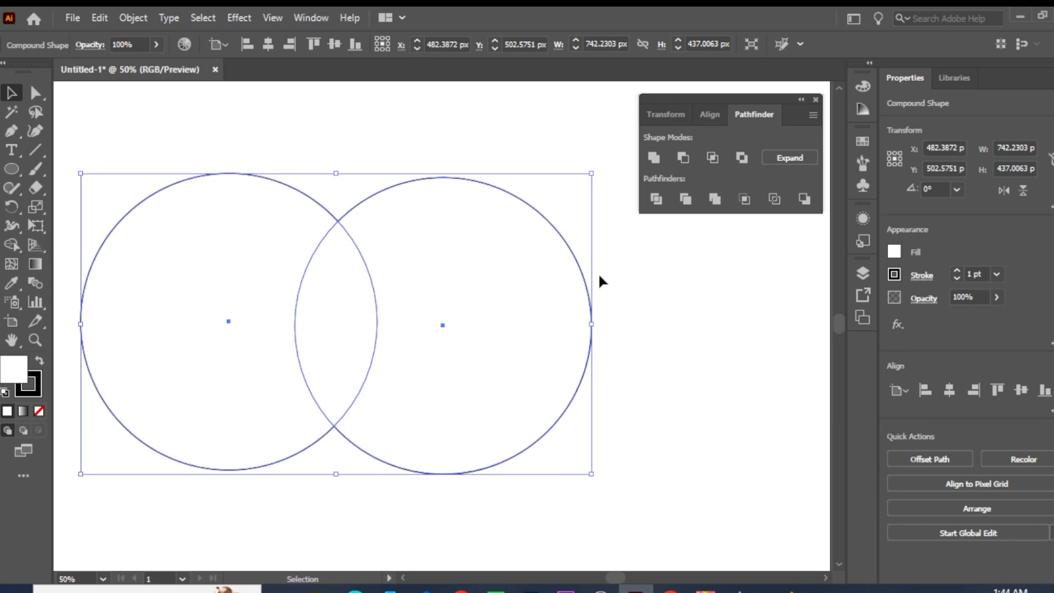
left_click(721, 314)
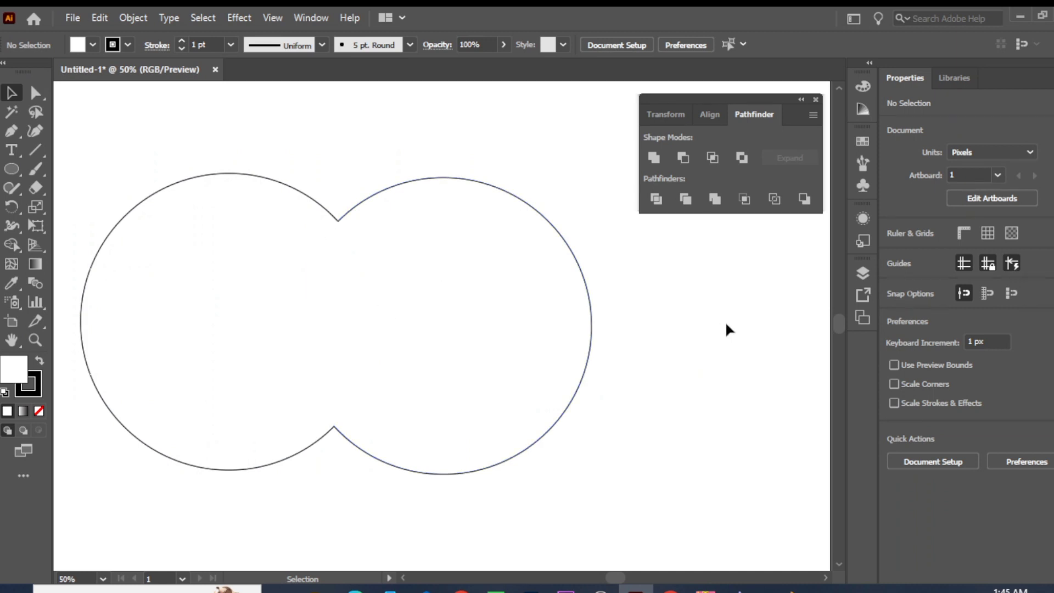
scroll(726, 324, "up", 1)
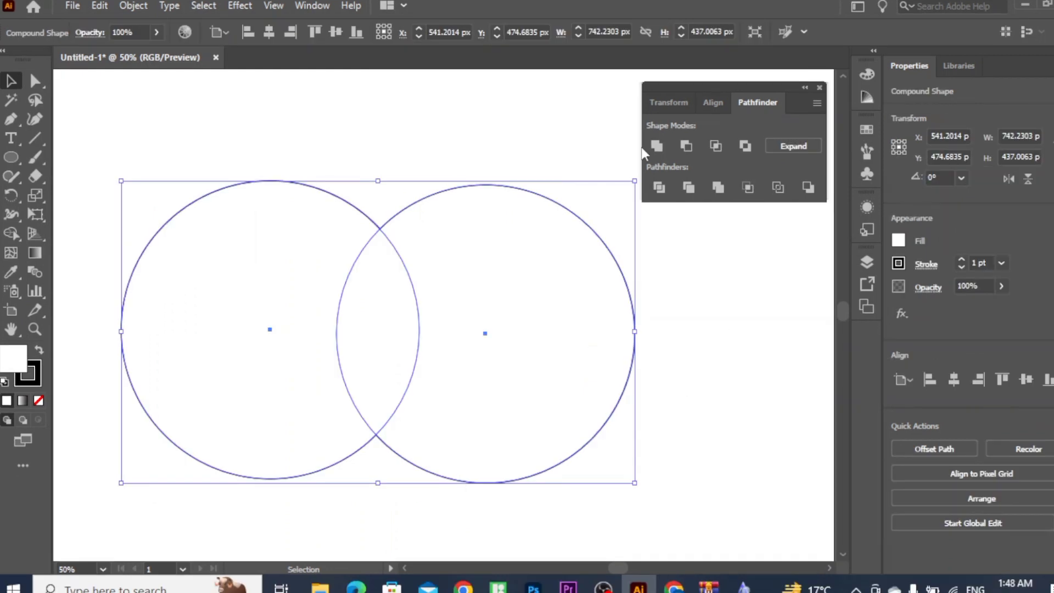
Select the right circle inside the compound shape and scale it down slightly about its centre to about 412 px
left_click(34, 81)
left_click(432, 173)
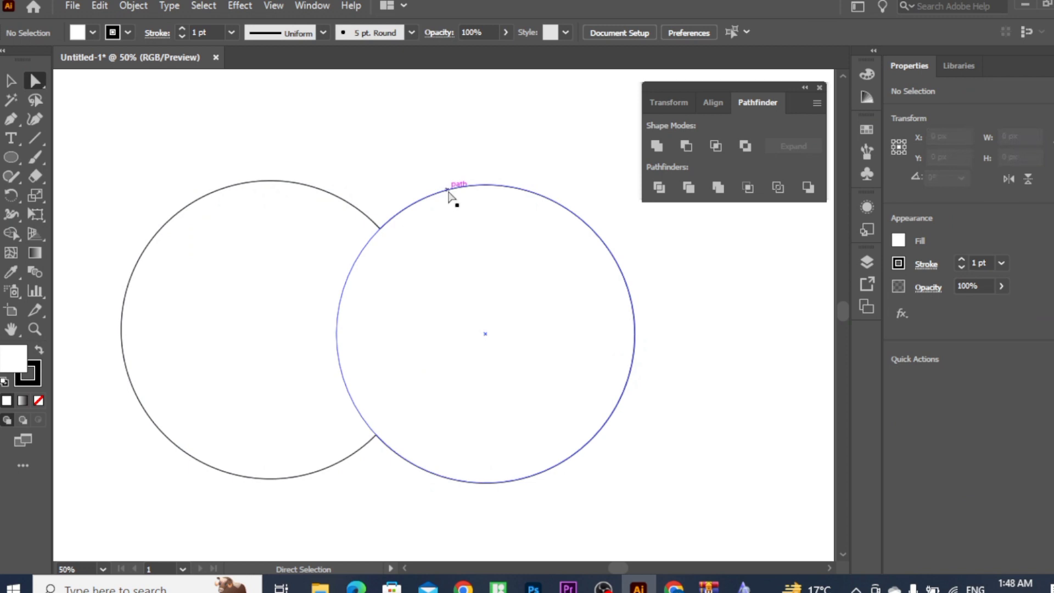
left_click(446, 187)
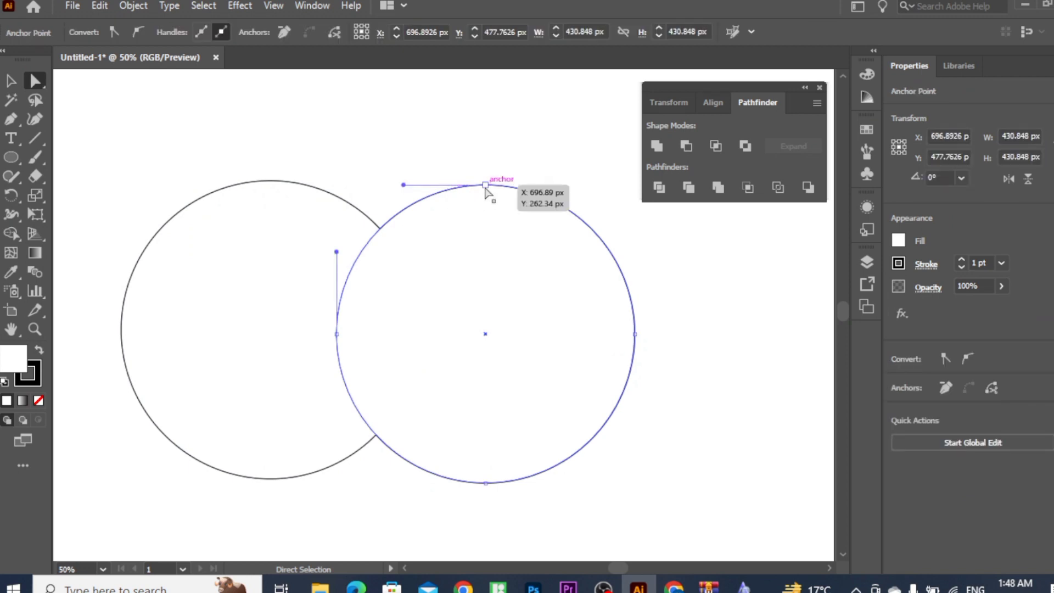
left_click(11, 82)
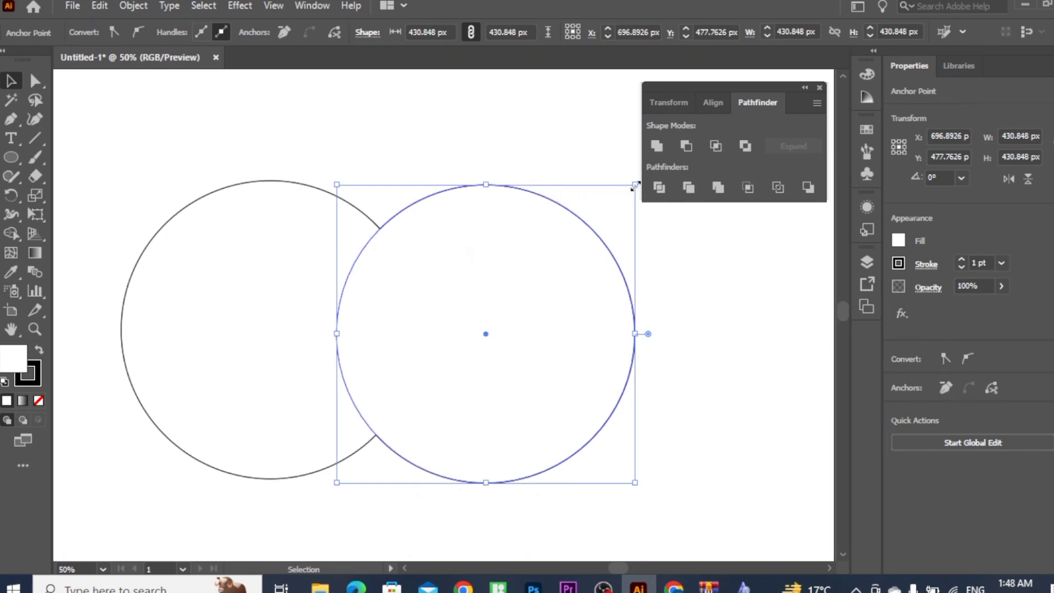
left_click_drag(634, 186, 629, 96)
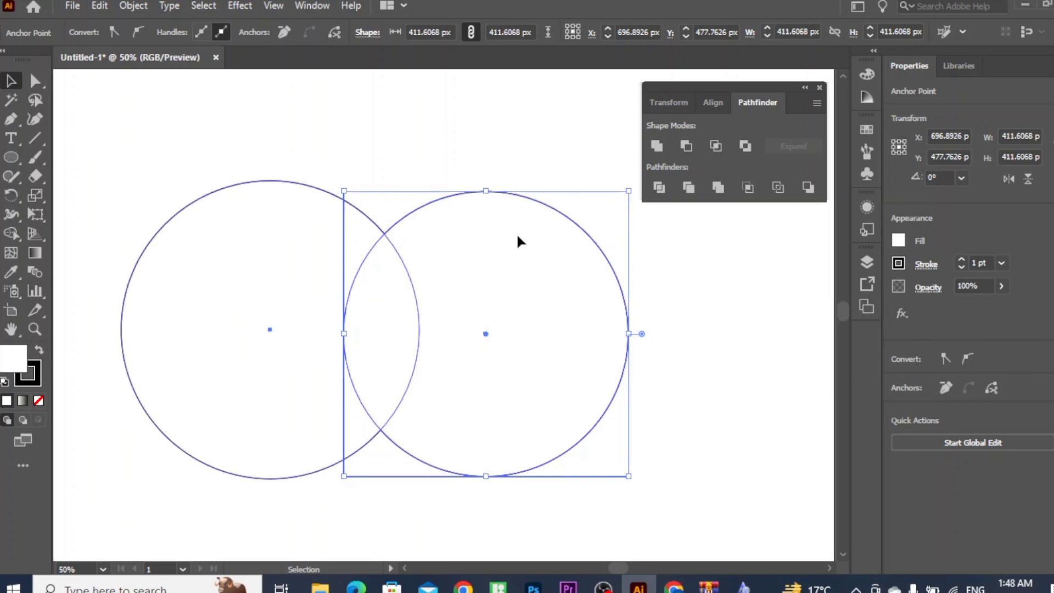
Move the whole compound shape slightly up and to the right, and reselect it
left_click_drag(545, 224, 573, 214)
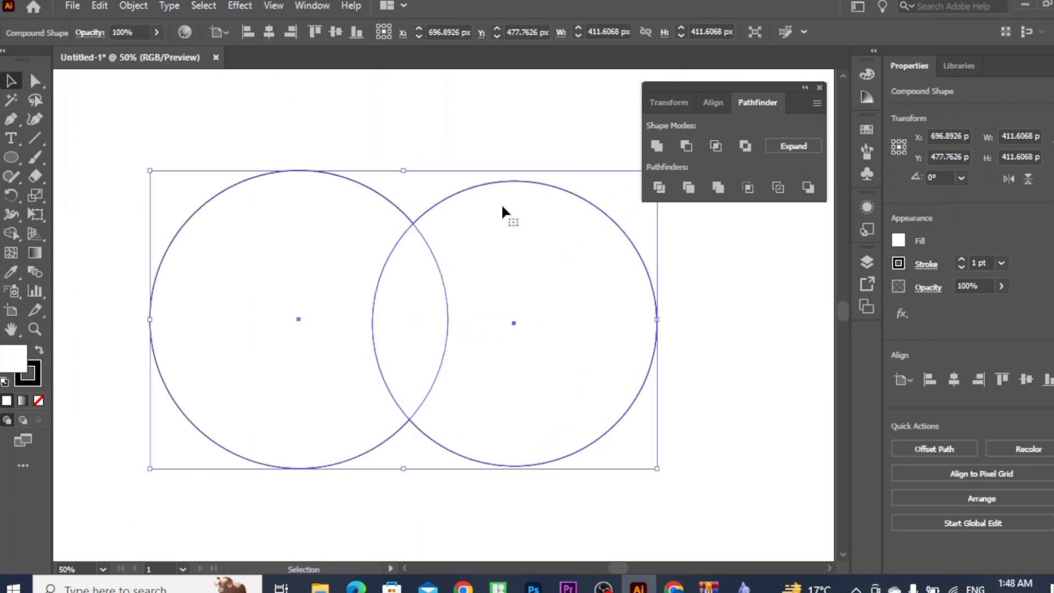
left_click(753, 325)
left_click(466, 189)
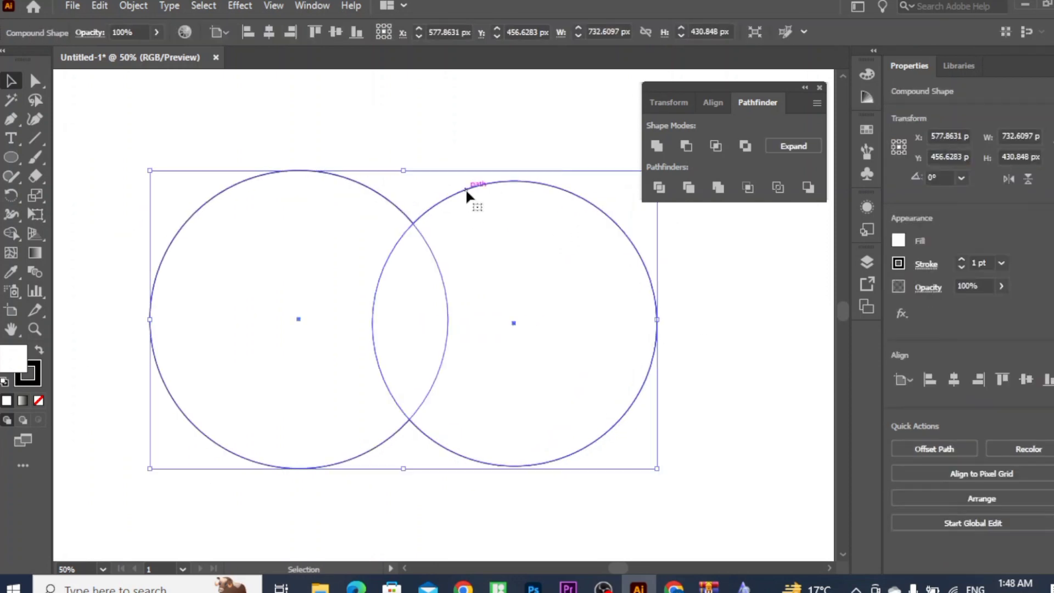
Directly select the right circle within the compound shape and shrink it about its centre to about 293 px
left_click(37, 83)
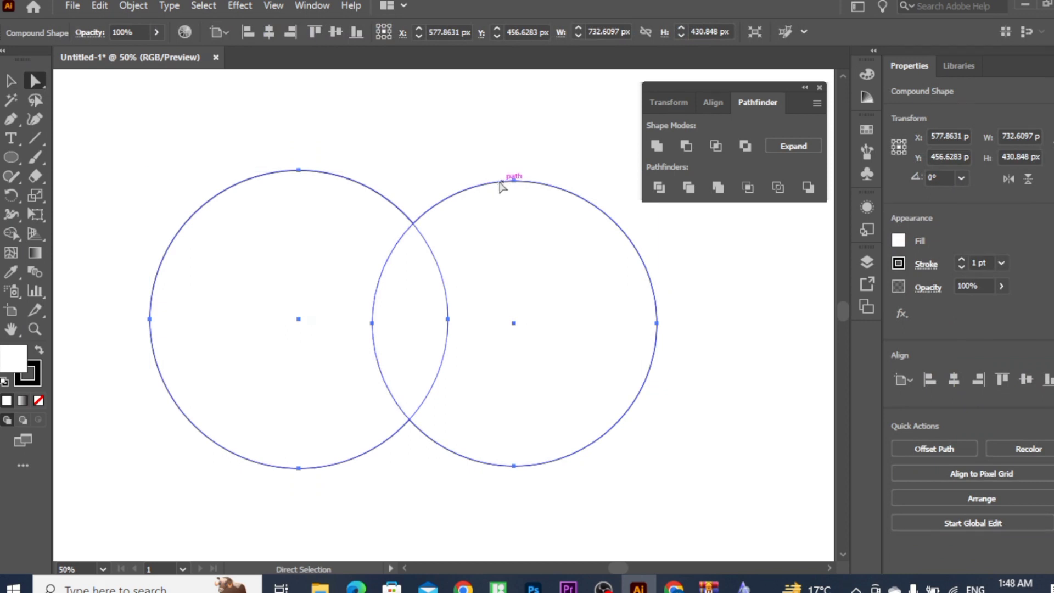
left_click(465, 190)
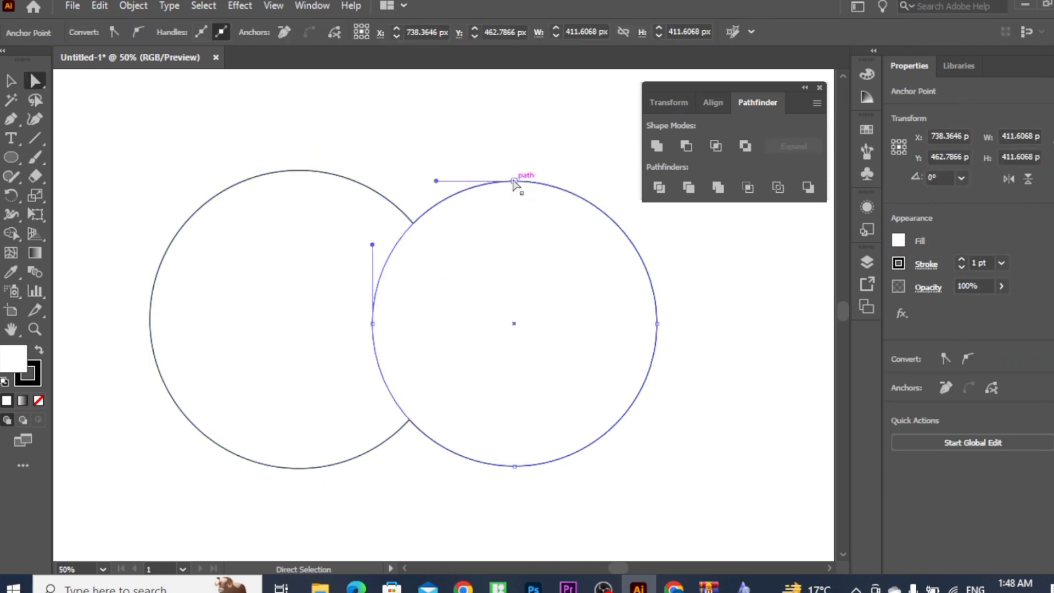
left_click_drag(514, 181, 504, 223)
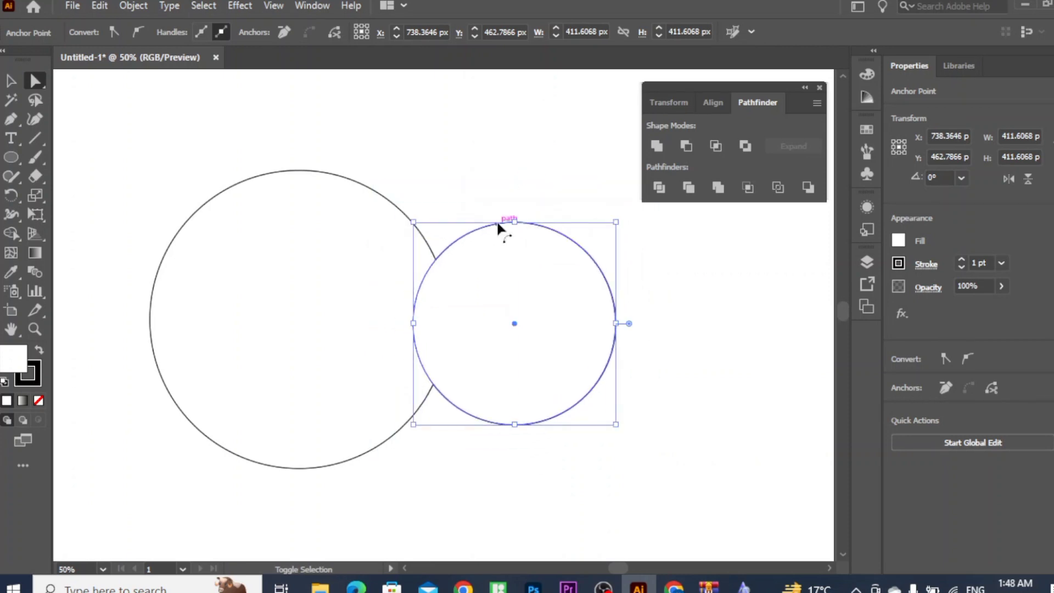
left_click(684, 327)
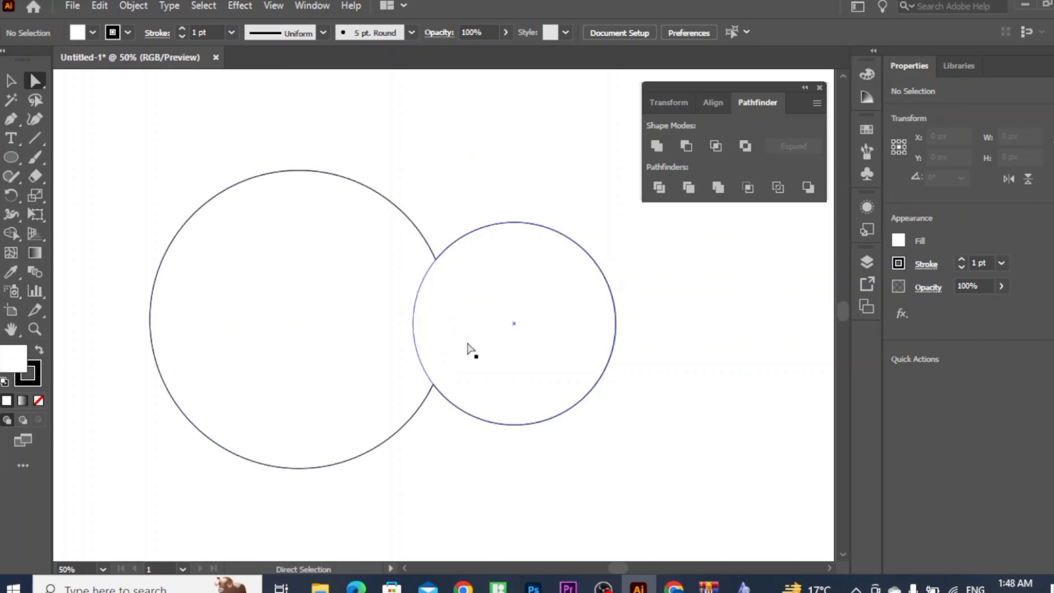
Shrink the right circle further to about 228 px and shift it left to overlap more of the large circle
left_click(489, 330)
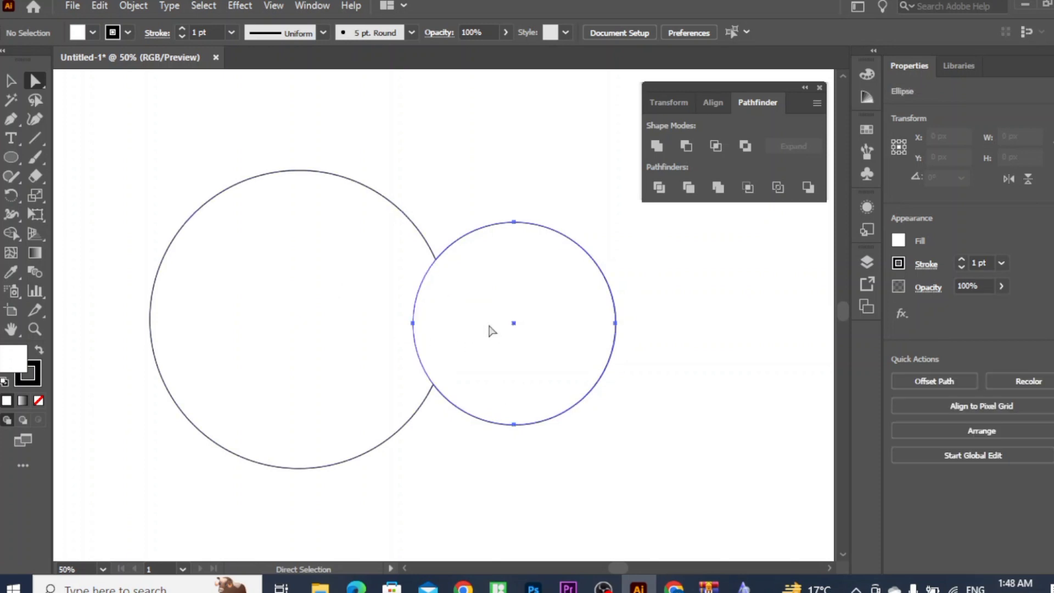
left_click(514, 223)
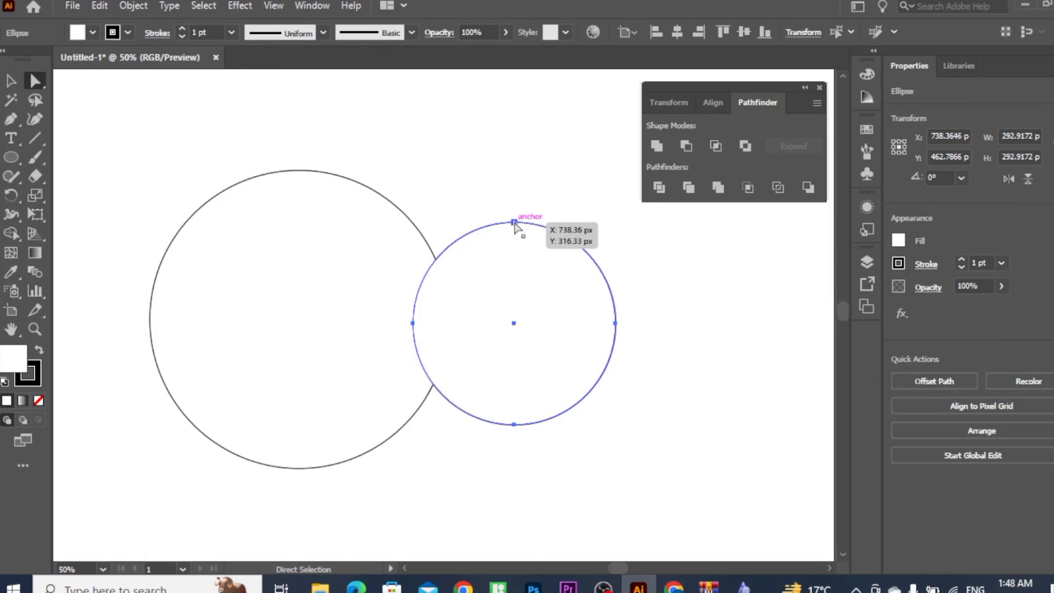
left_click_drag(514, 222, 515, 244)
left_click_drag(537, 296, 467, 304)
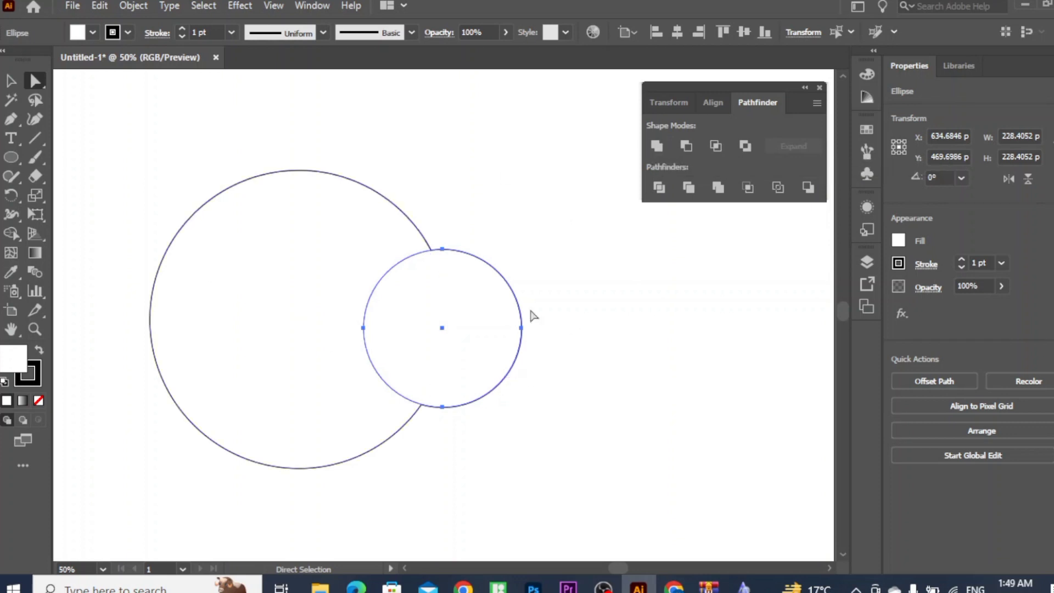
left_click(114, 96)
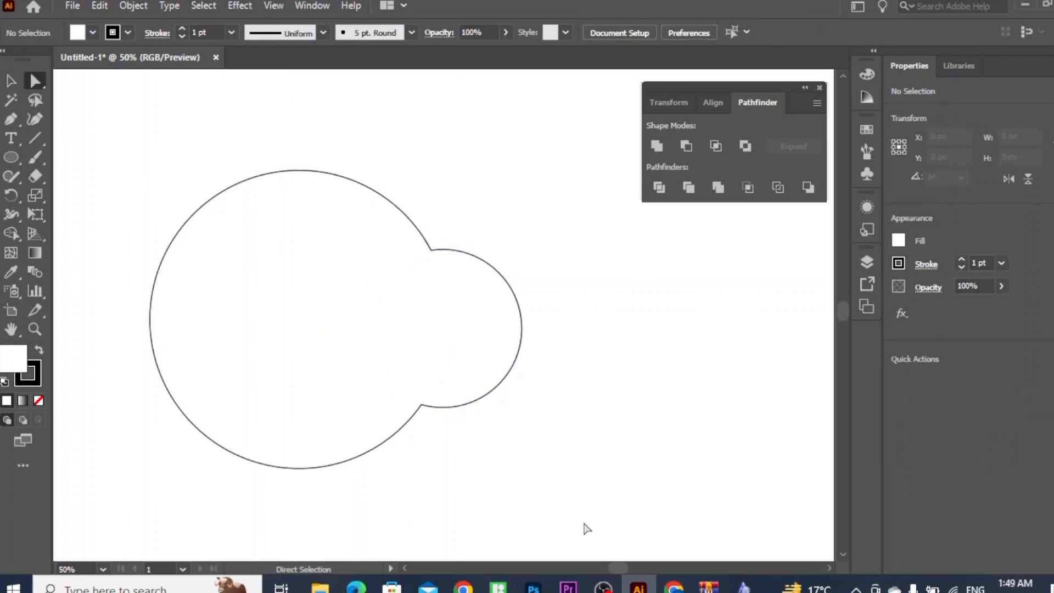
Move the small circle over the top of the large circle and enlarge it about its centre
left_click_drag(503, 367, 365, 231)
left_click(696, 340)
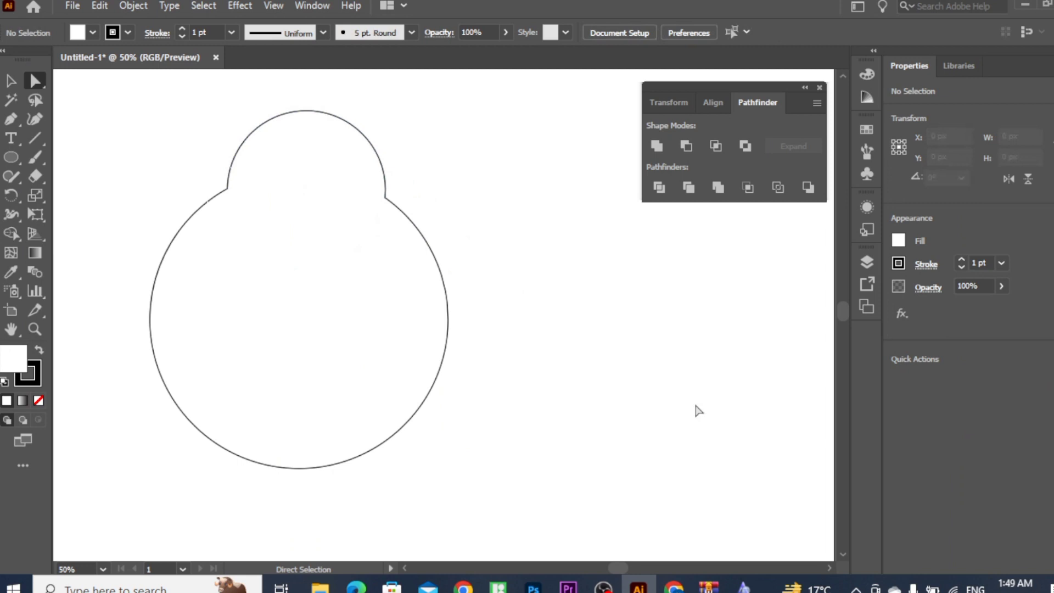
left_click(283, 172)
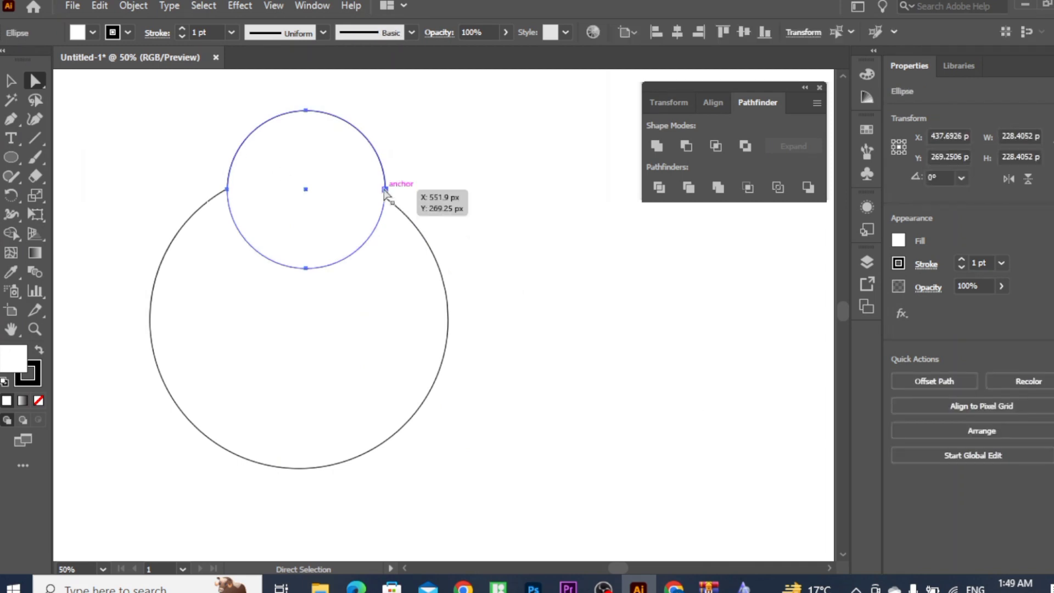
left_click_drag(385, 189, 431, 213)
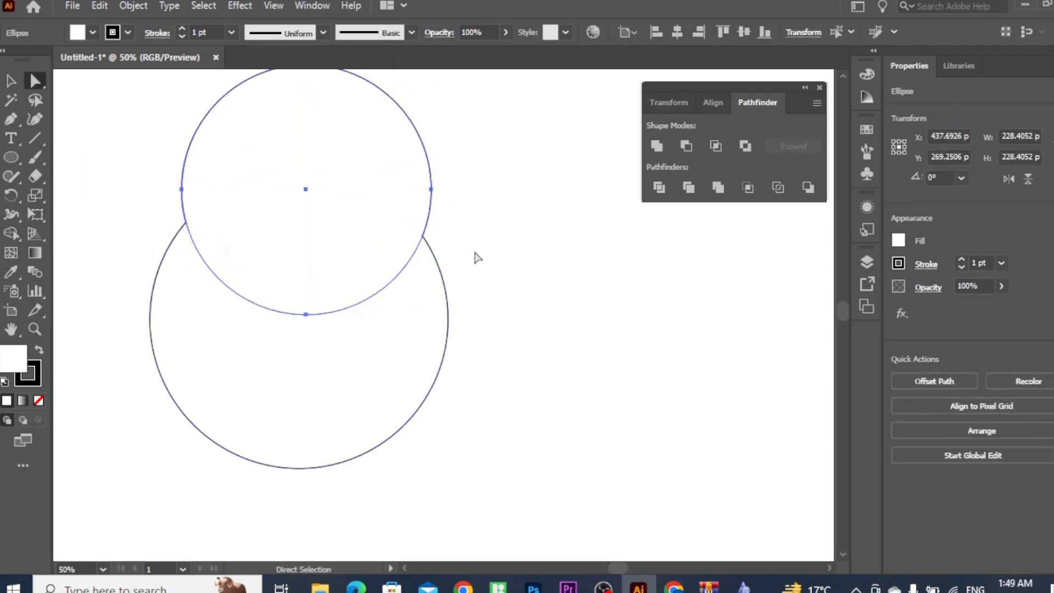
left_click(550, 301)
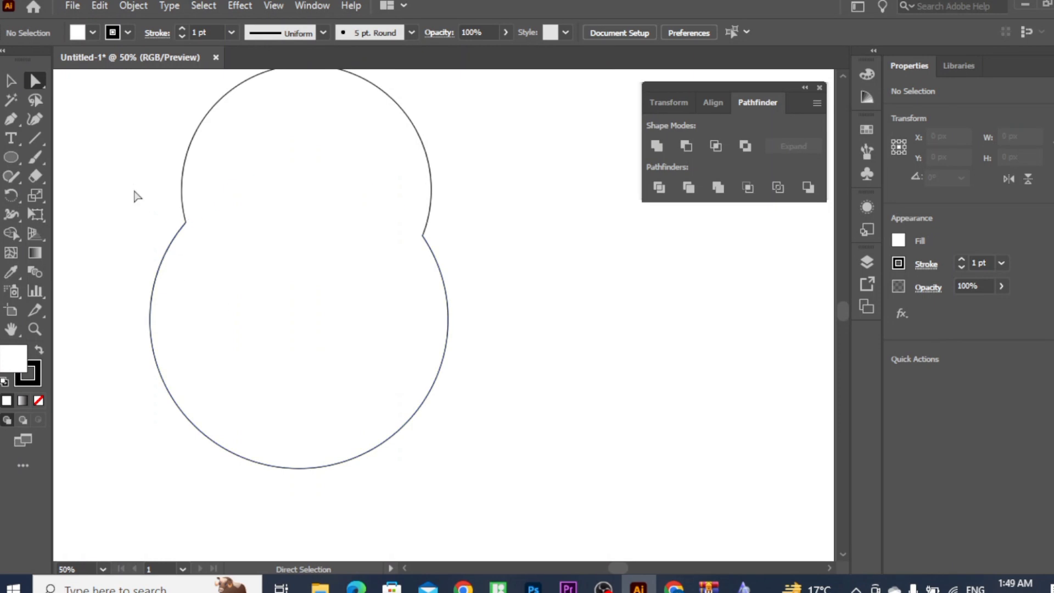
Delete the compound shape, including its leftover points, to clear the canvas
left_click_drag(132, 183, 463, 463)
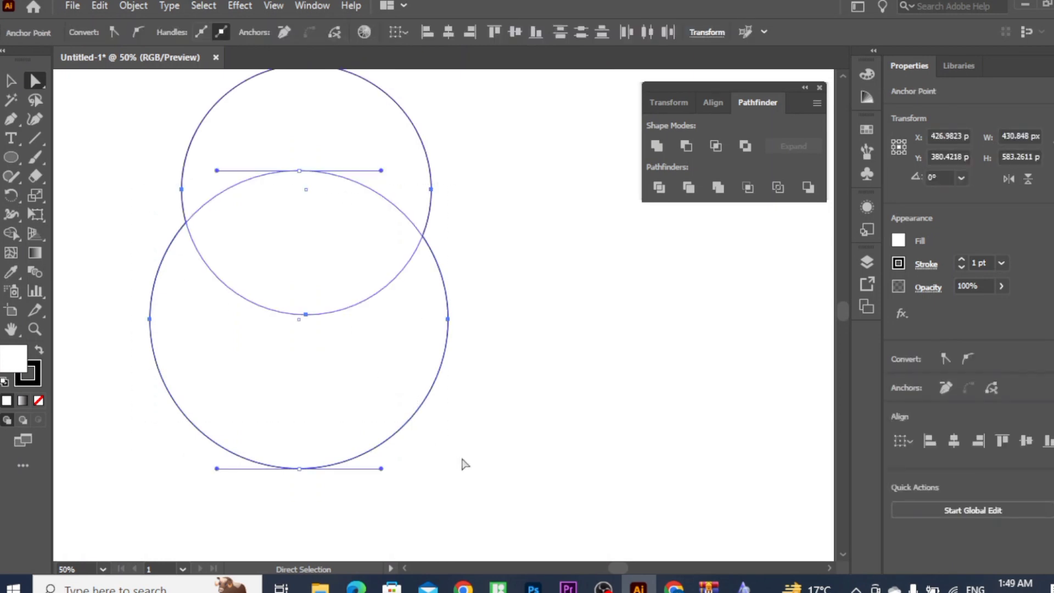
key("Delete")
left_click(10, 80)
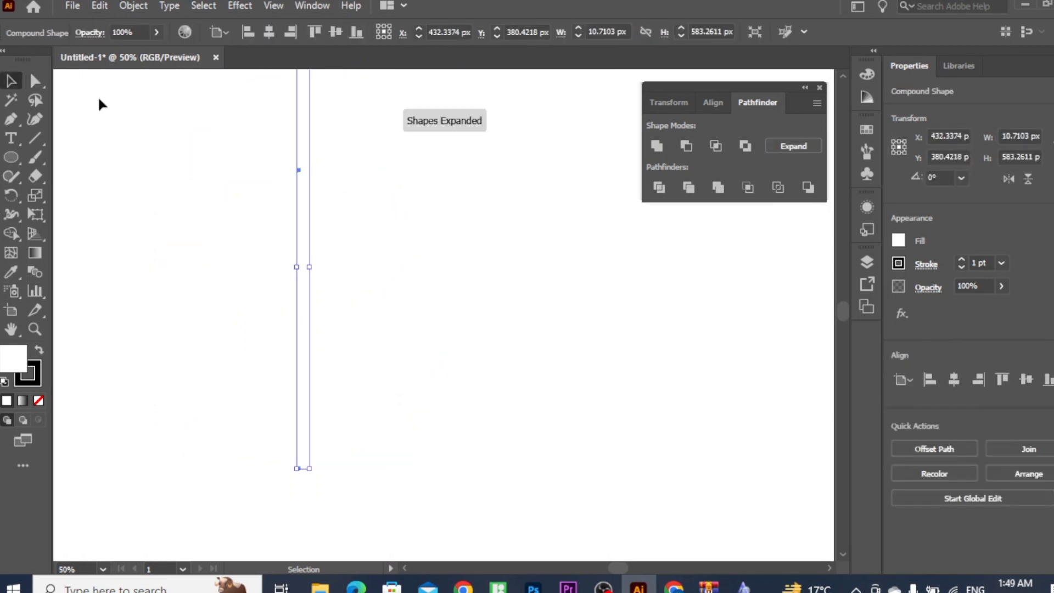
left_click(162, 140)
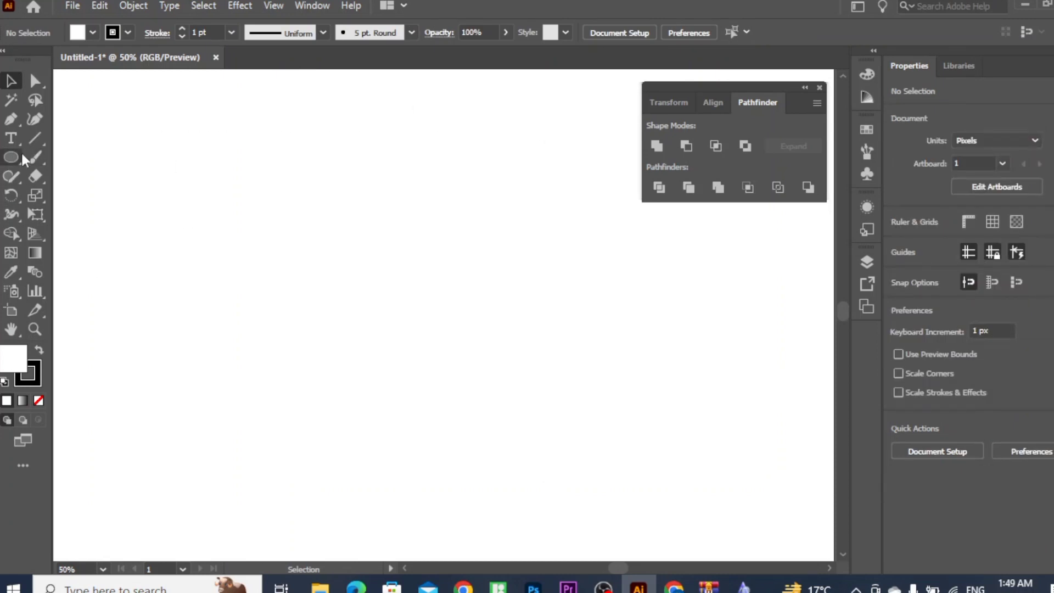
Draw a new circle about 318 px across in the upper left of the canvas
left_click_drag(22, 159, 88, 193)
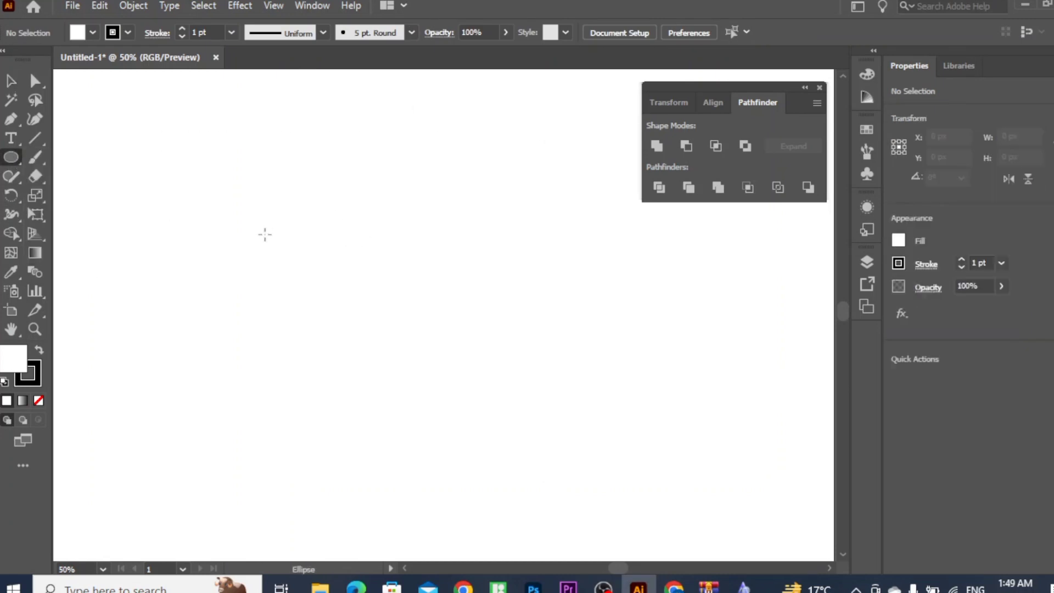
left_click_drag(261, 245, 327, 357)
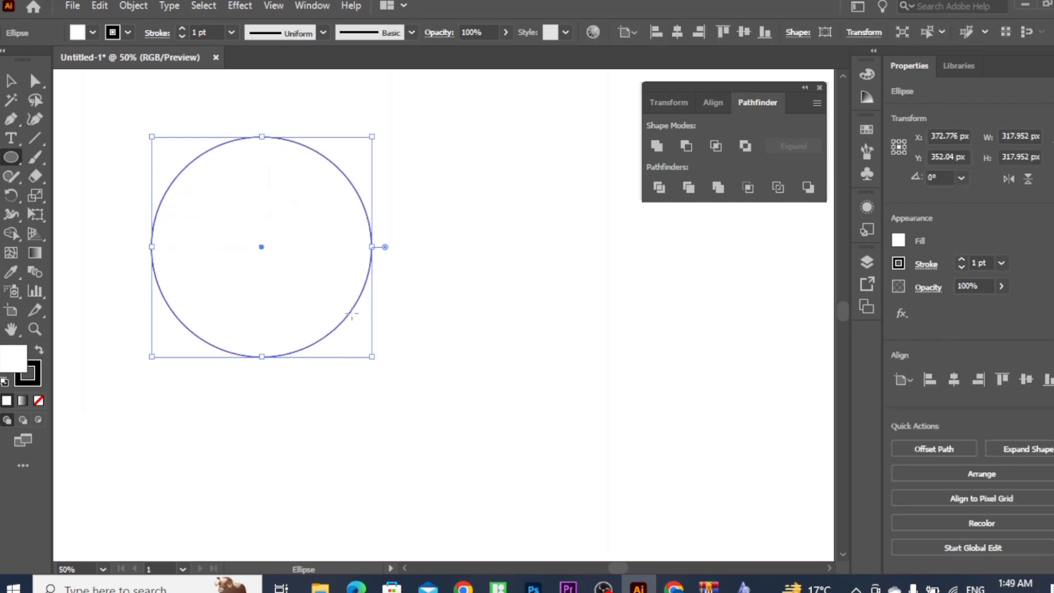
left_click(11, 81)
left_click(454, 329)
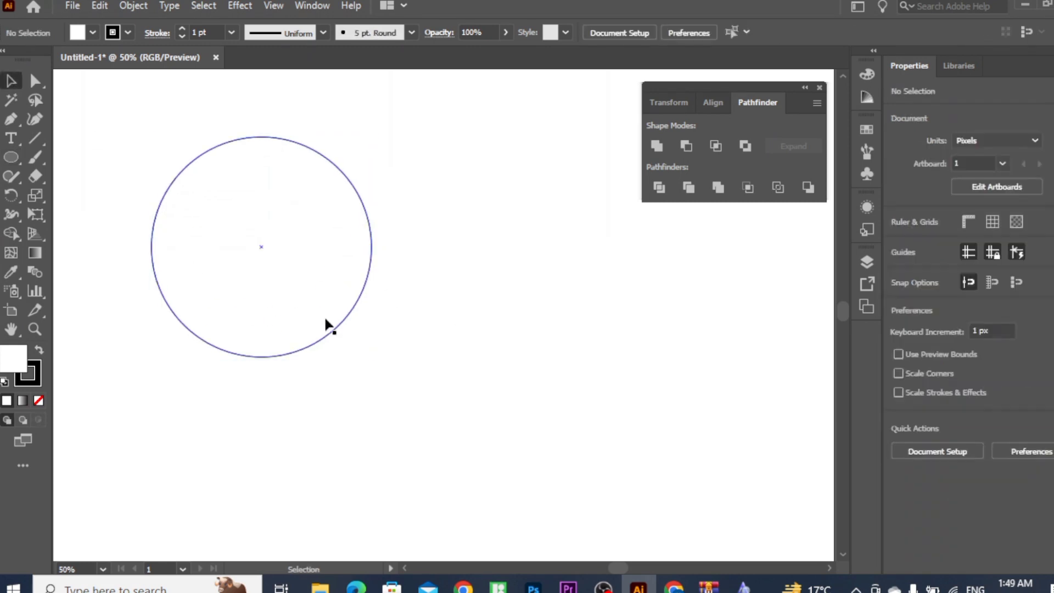
Duplicate the circle to its right so that the two circles partly overlap
left_click_drag(333, 331, 466, 325)
left_click_drag(93, 125, 449, 343)
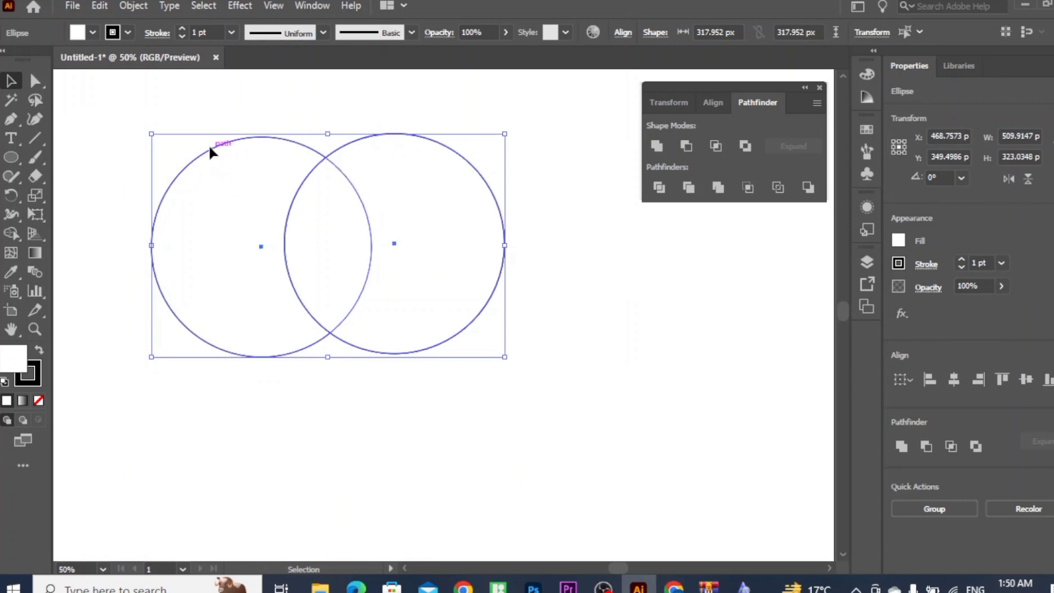
left_click(181, 164)
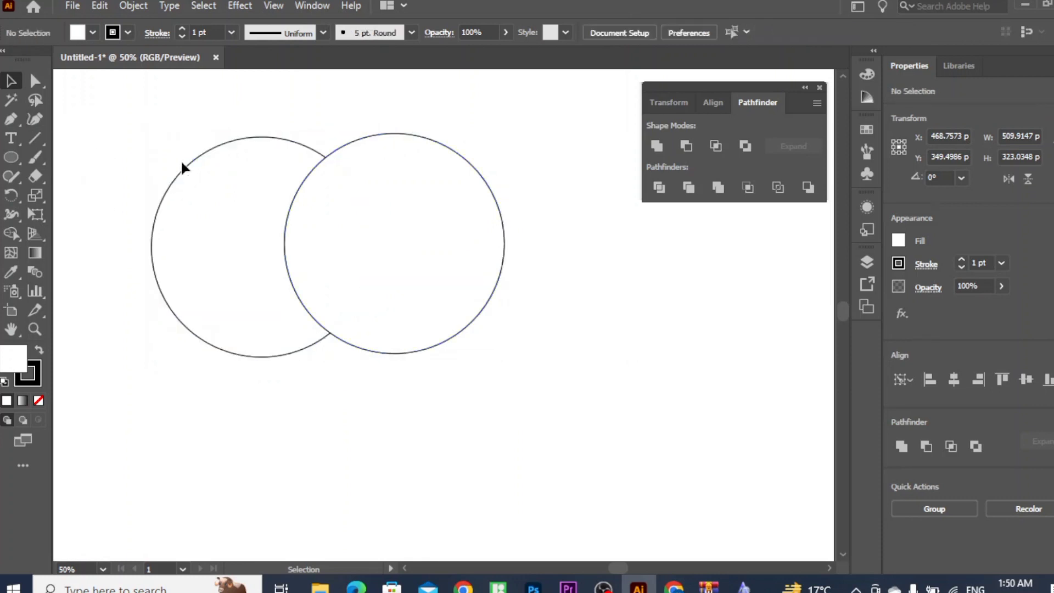
Fill the left circle with dark blue 2F00AA, moving the Pathfinder panel clear of the color spectrum
left_click(208, 153)
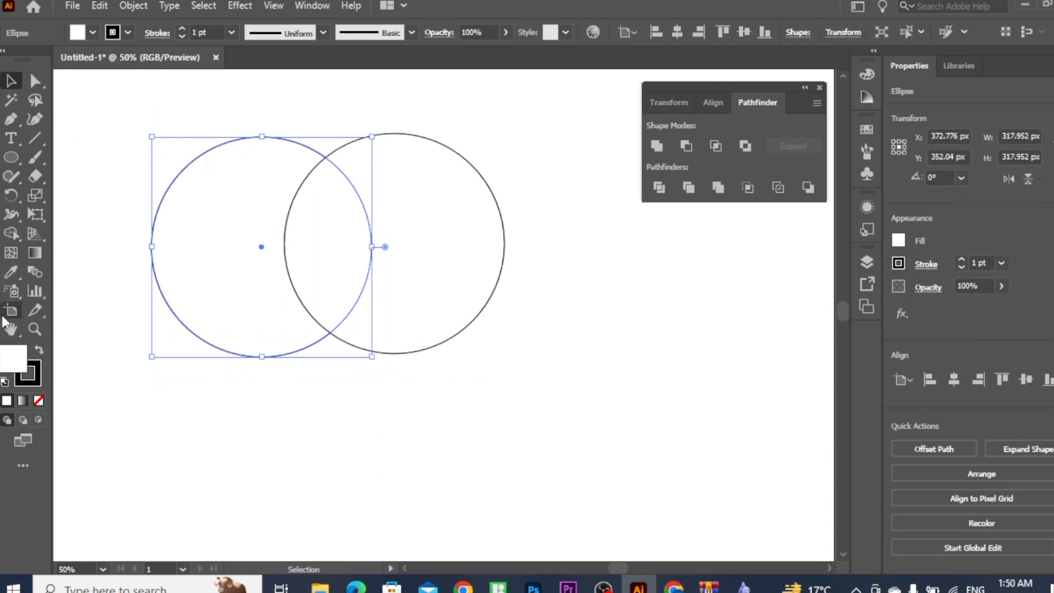
left_click(11, 271)
left_click(866, 74)
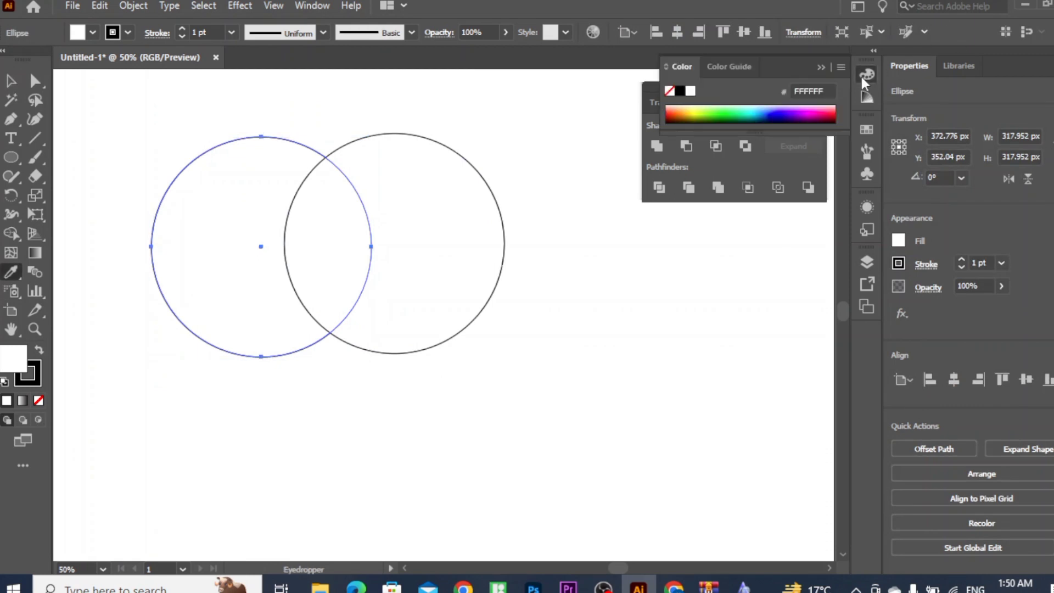
left_click_drag(650, 84, 658, 153)
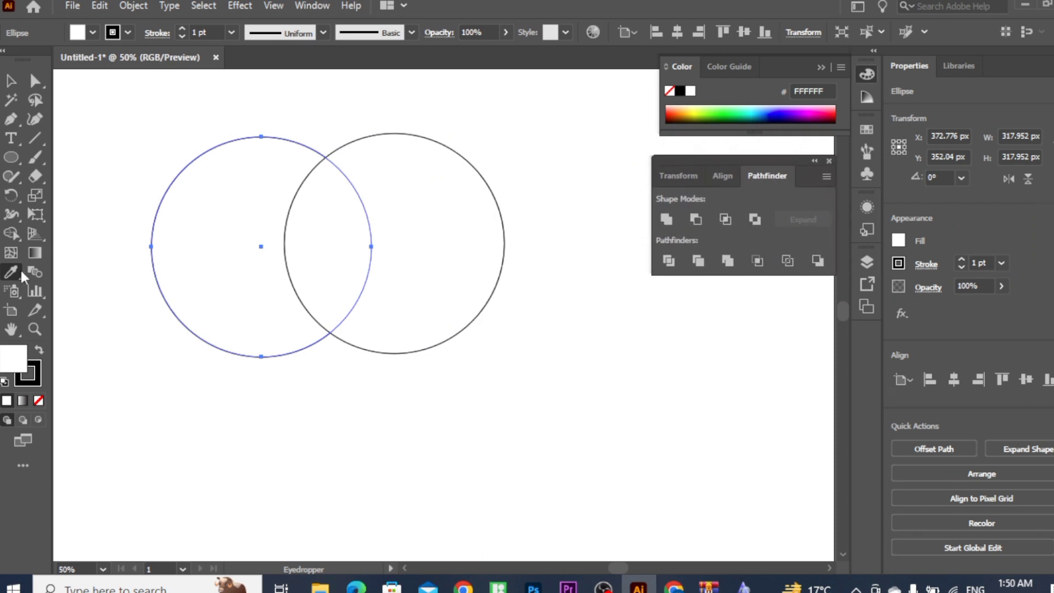
left_click(740, 110)
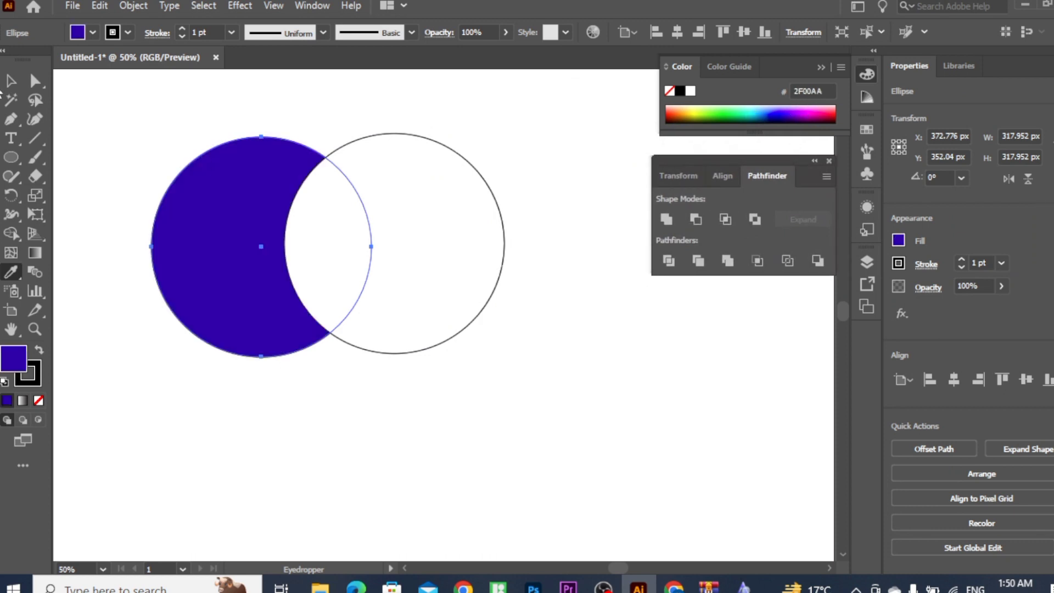
Fill the right circle with red-orange E92700
left_click(11, 81)
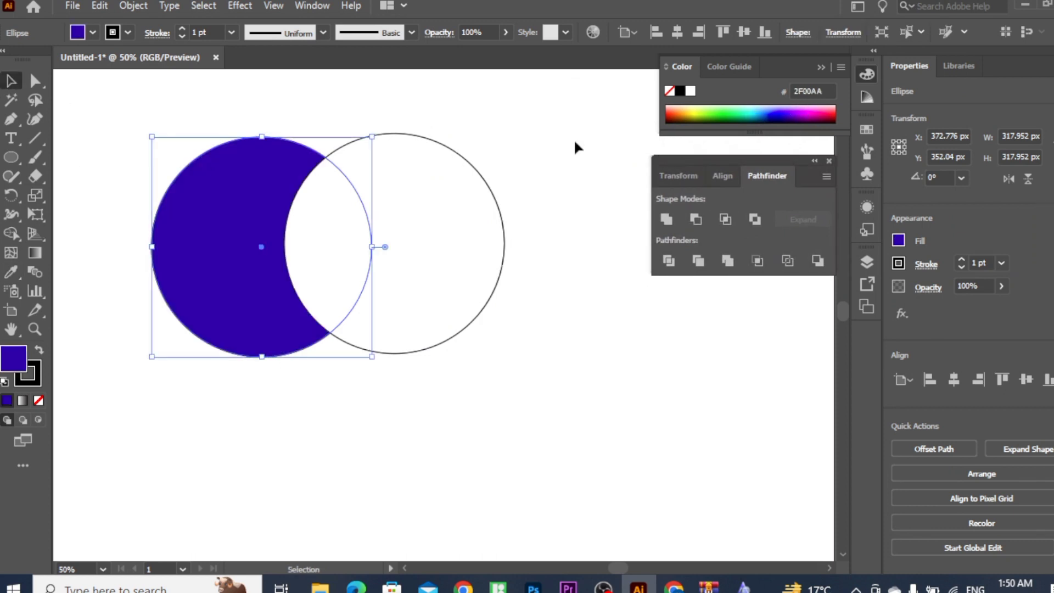
left_click(437, 145)
left_click(11, 271)
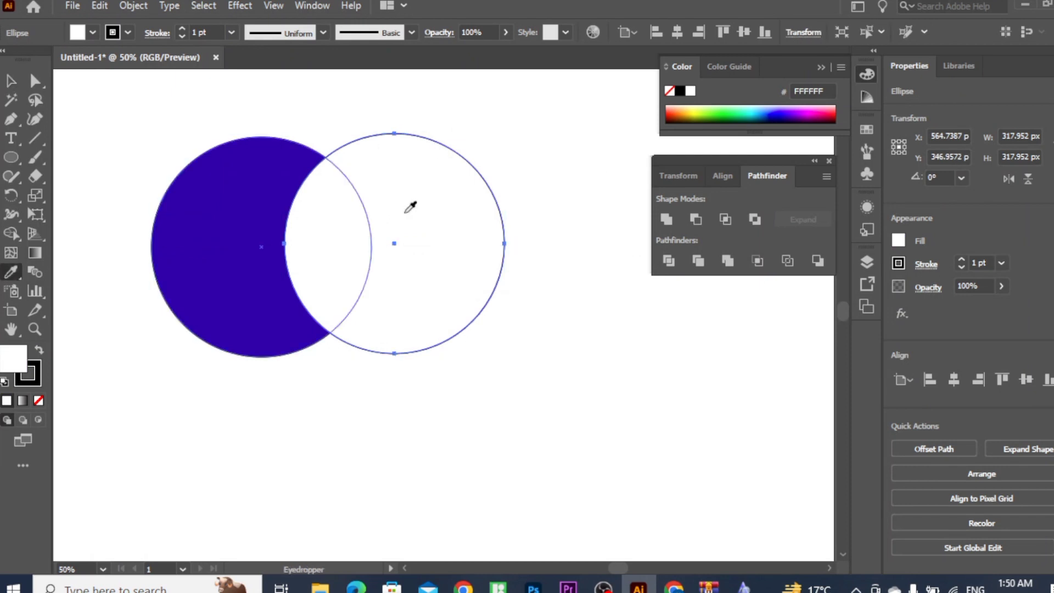
left_click(675, 107)
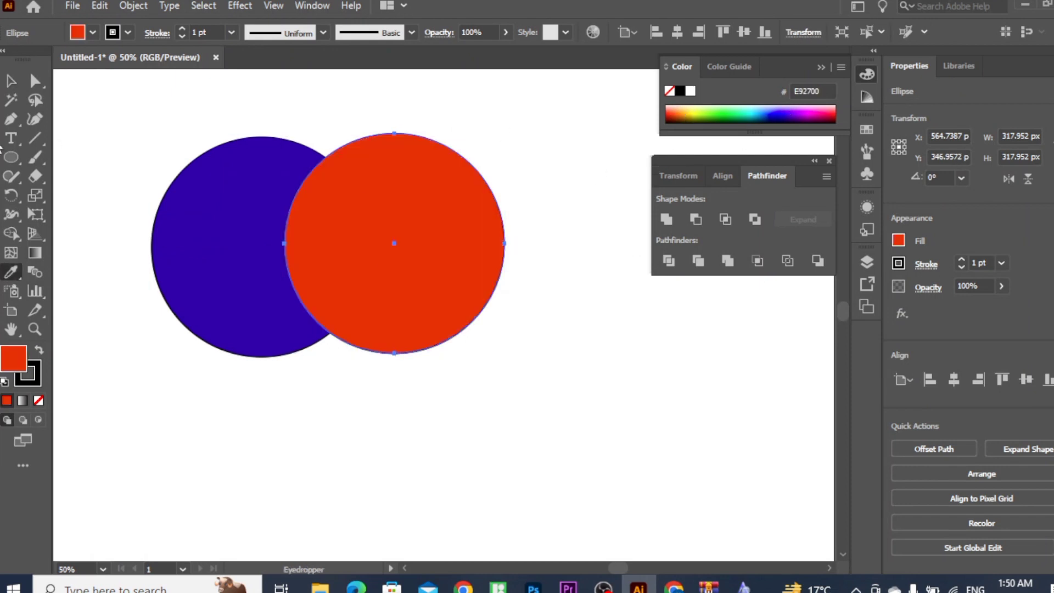
left_click(11, 80)
left_click(148, 116)
left_click_drag(149, 117, 486, 402)
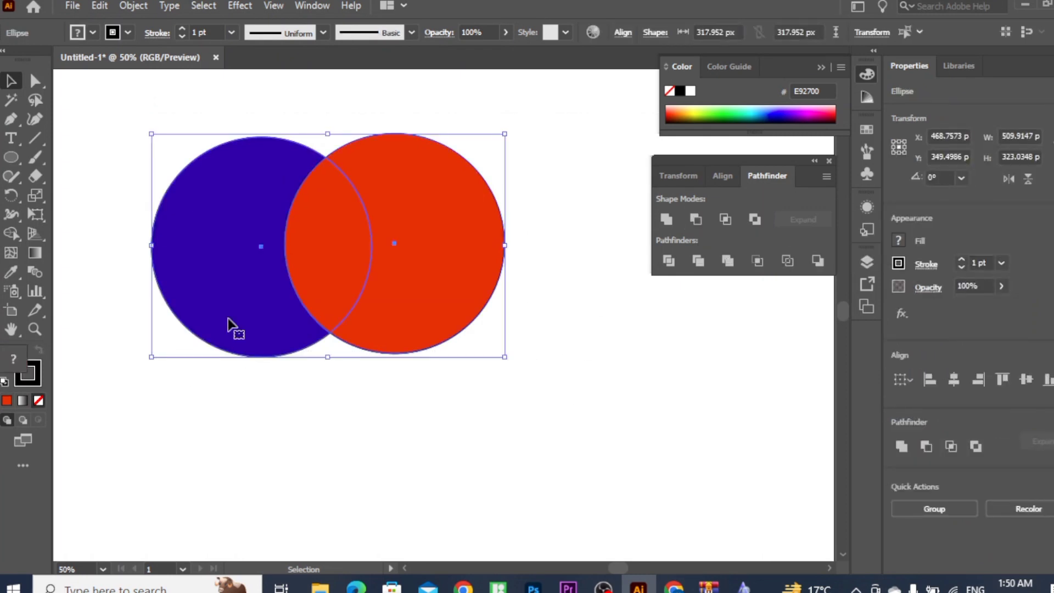
left_click(371, 424)
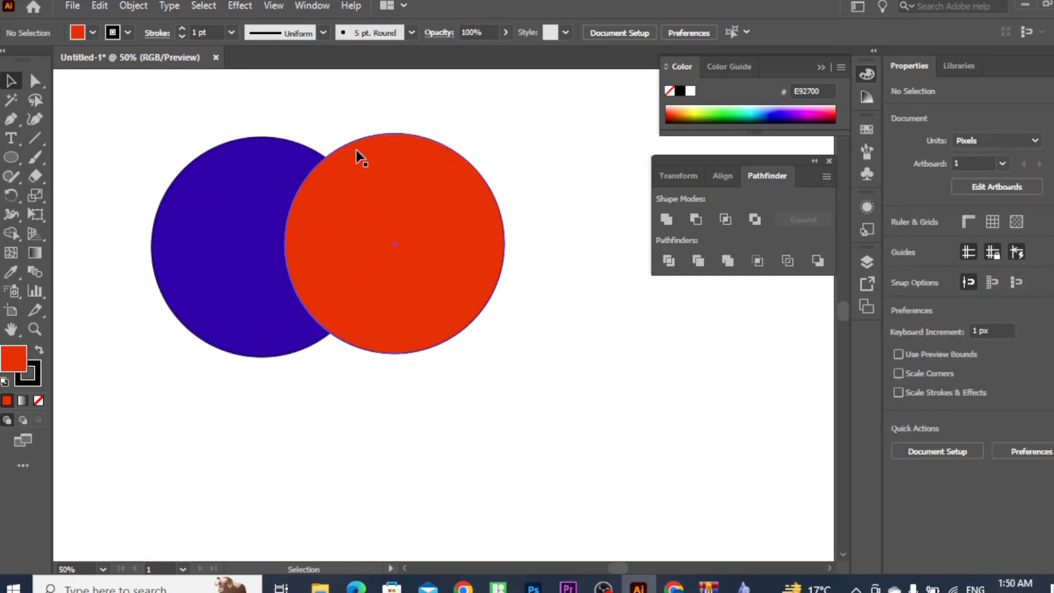
Try Minus Front on the dark blue and red-orange circles, and undo it
mouse_move(374, 139)
left_mouse_down()
mouse_move(461, 149)
mouse_move(351, 153)
mouse_move(376, 140)
left_mouse_up()
left_click_drag(113, 107, 535, 407)
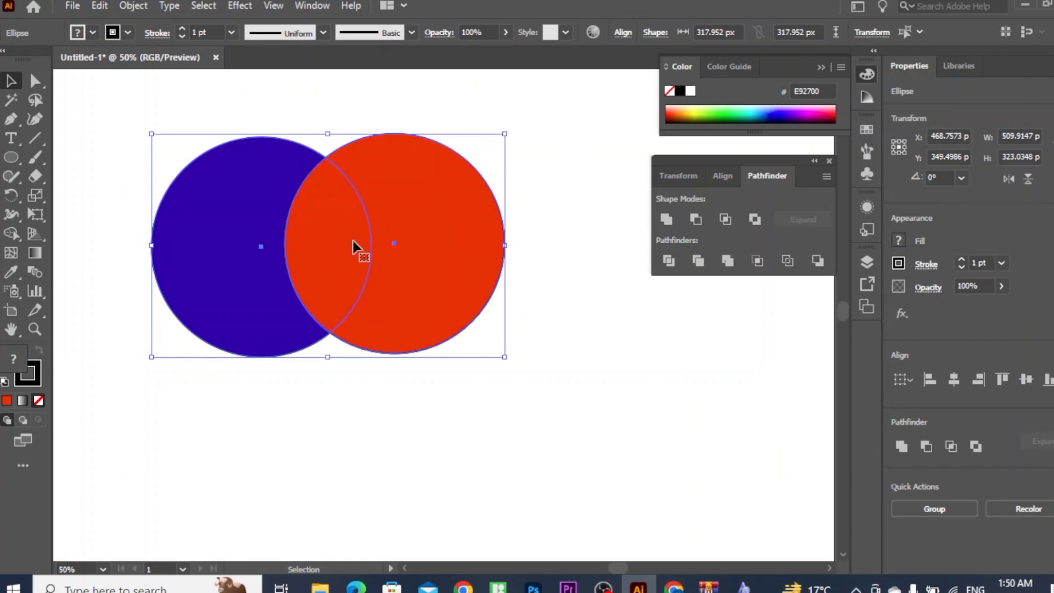
left_click(694, 220)
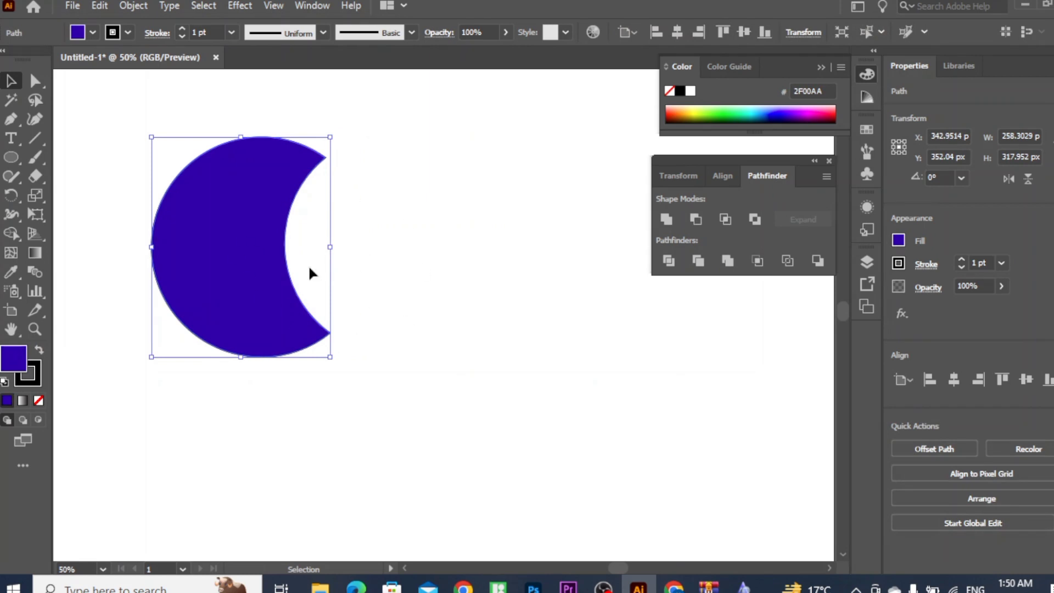
key("ctrl+z")
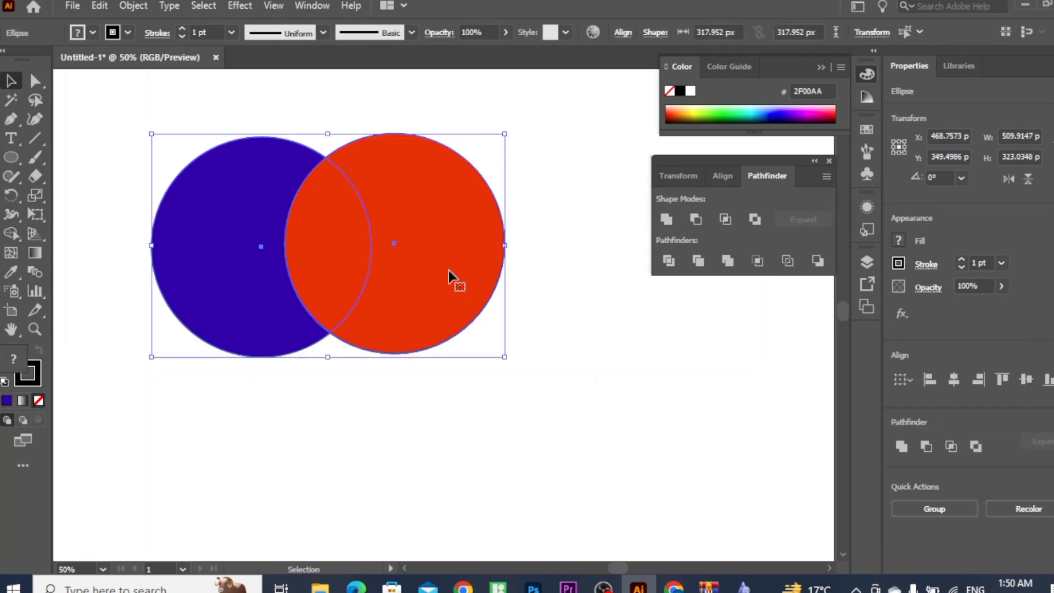
Subtract the red-orange circle from the dark blue one with Minus Front as an editable compound shape
left_click(695, 218)
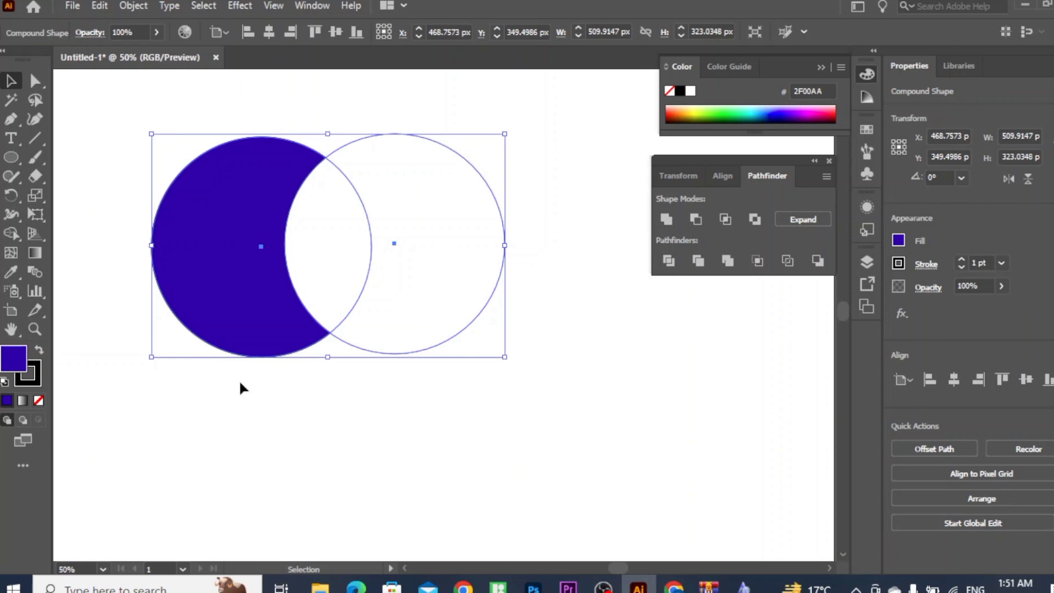
left_click(565, 444)
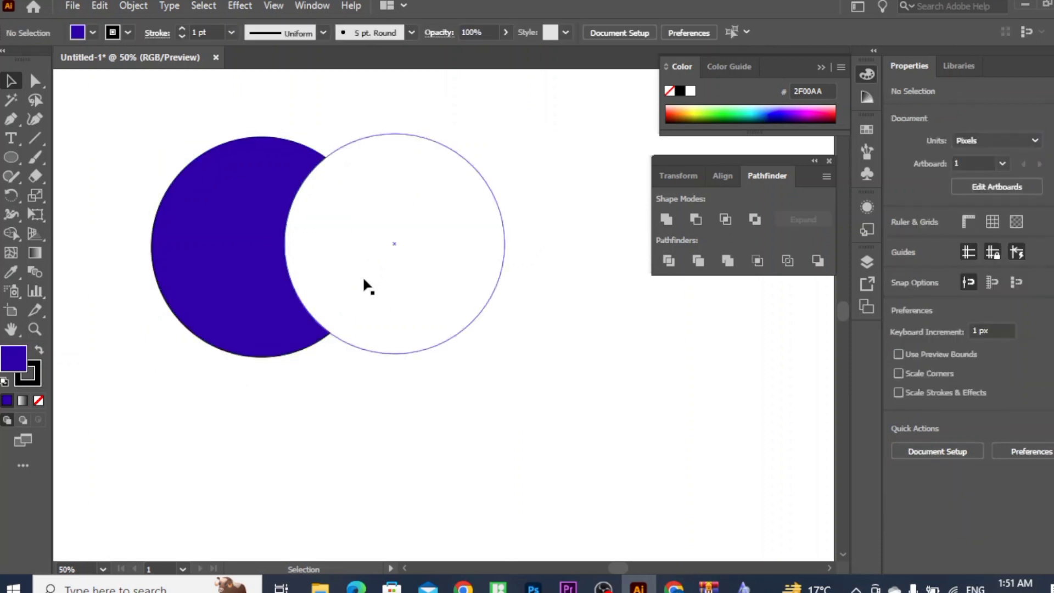
left_click(331, 222)
Shrink the compound shape's subtracting circle about its centre to about 265 px across
left_click(35, 80)
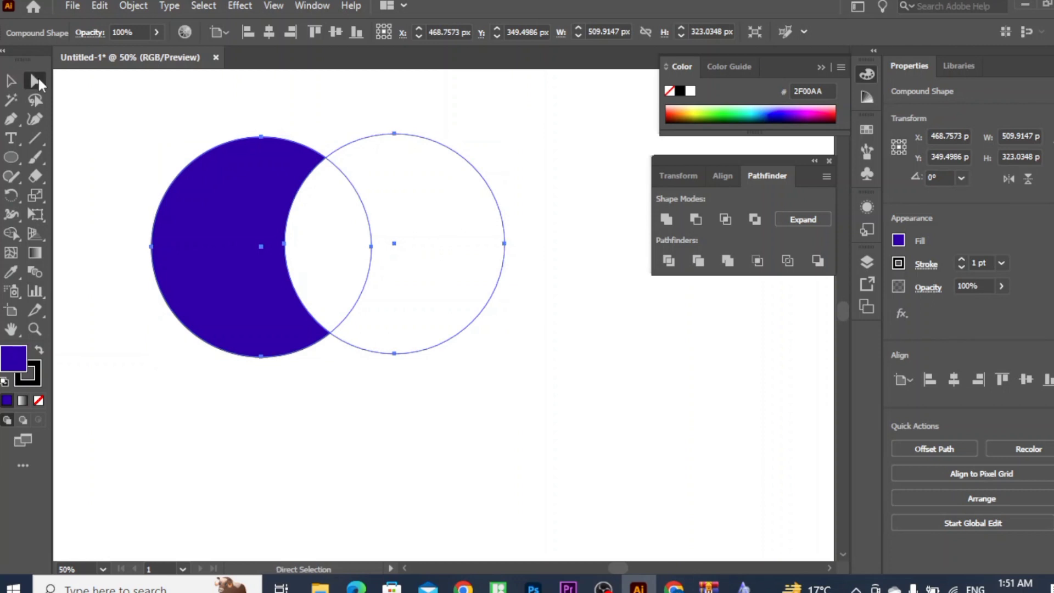
left_click(538, 157)
left_click(449, 149)
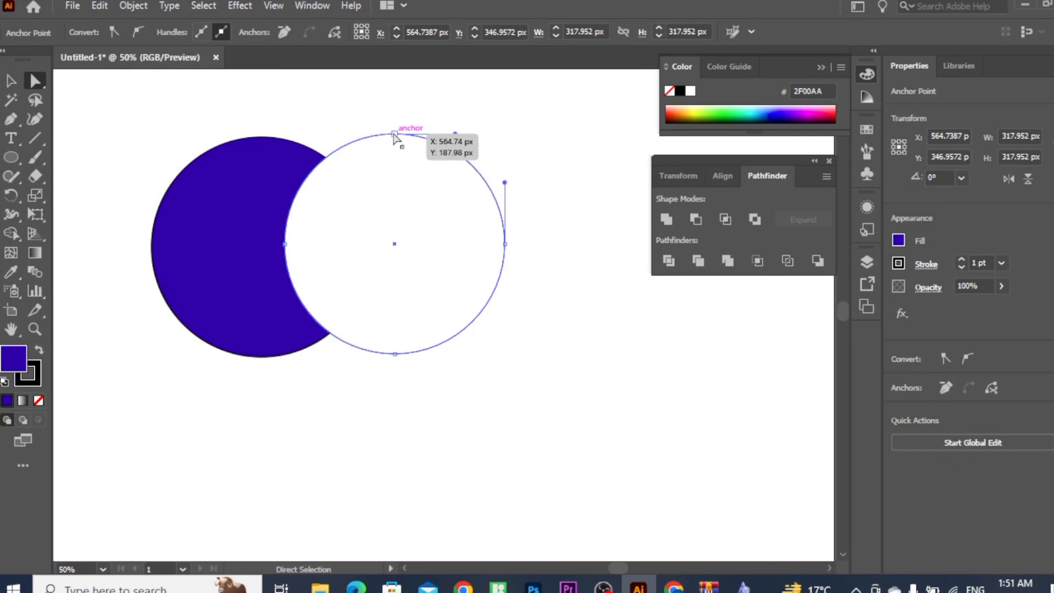
left_click_drag(394, 134, 363, 235)
left_click_drag(371, 269, 318, 222)
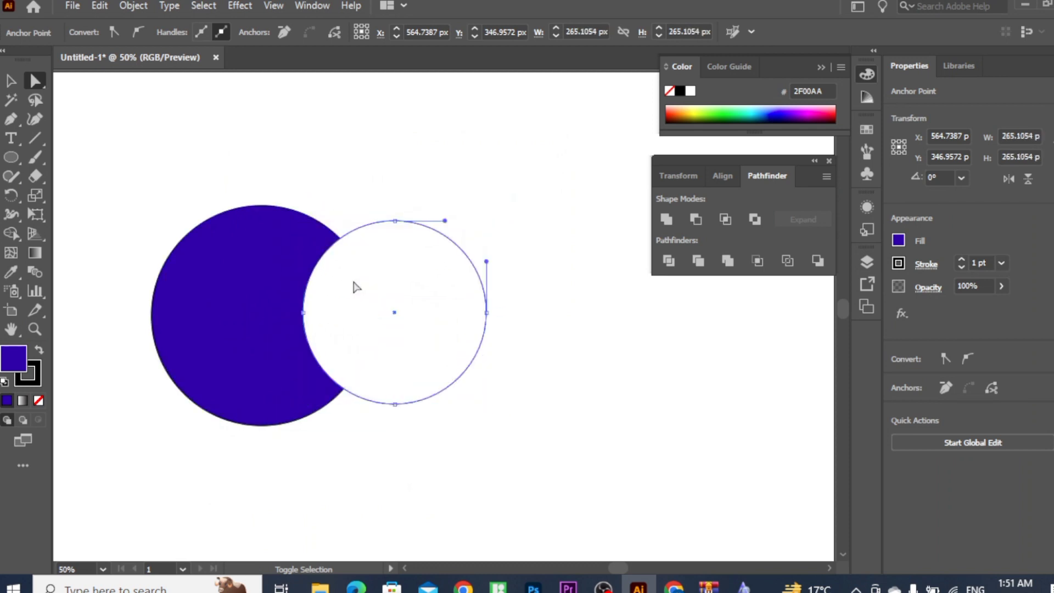
Move the subtracting circle over the blue circle and enlarge it about its centre to cut a thin lower crescent
left_click_drag(353, 285, 230, 253)
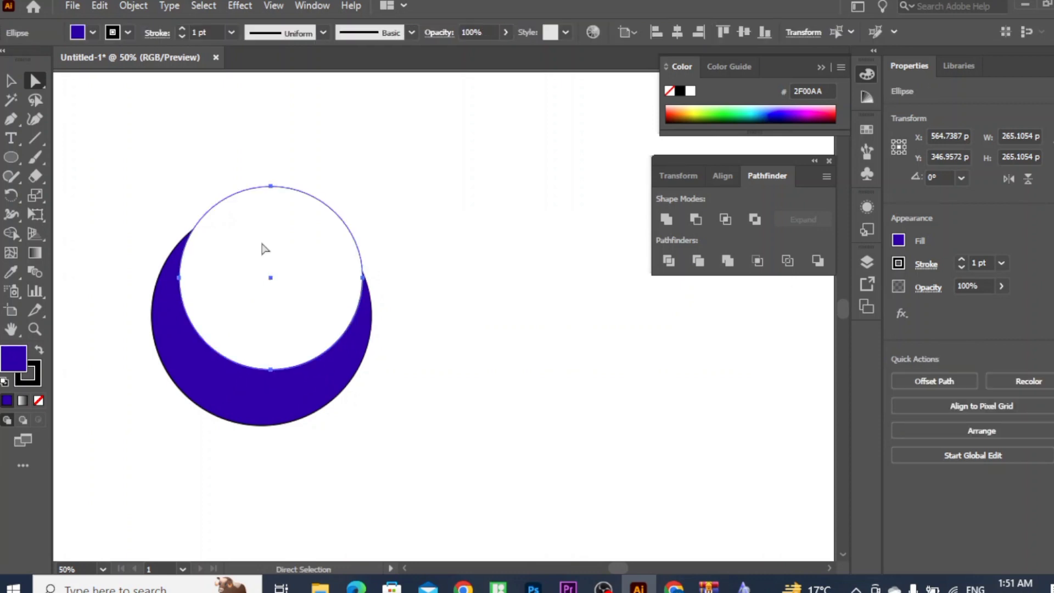
left_click(270, 186)
key("alt")
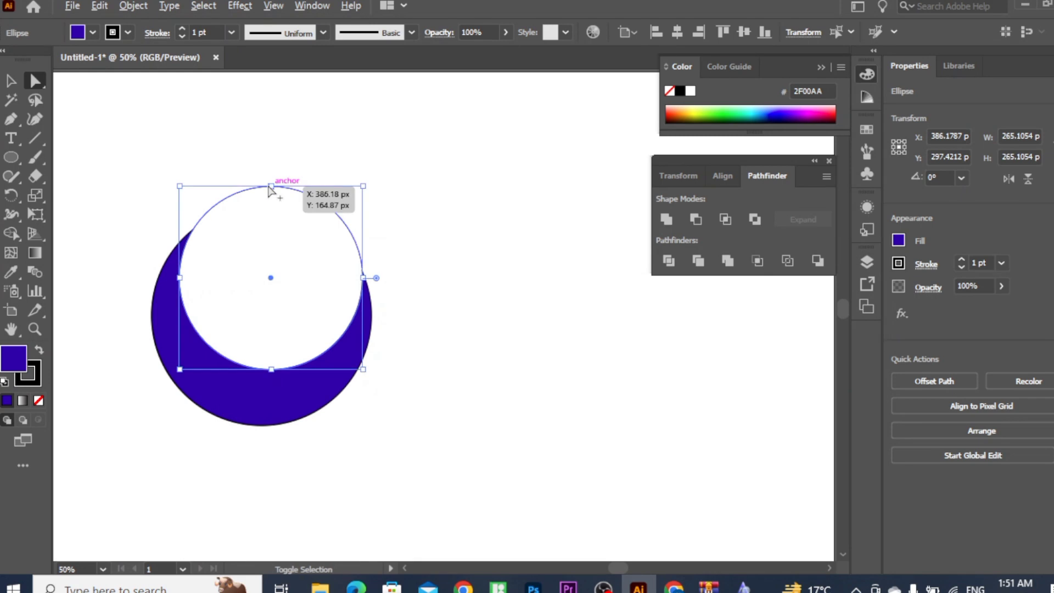
left_click_drag(272, 187, 276, 170)
left_click(437, 332)
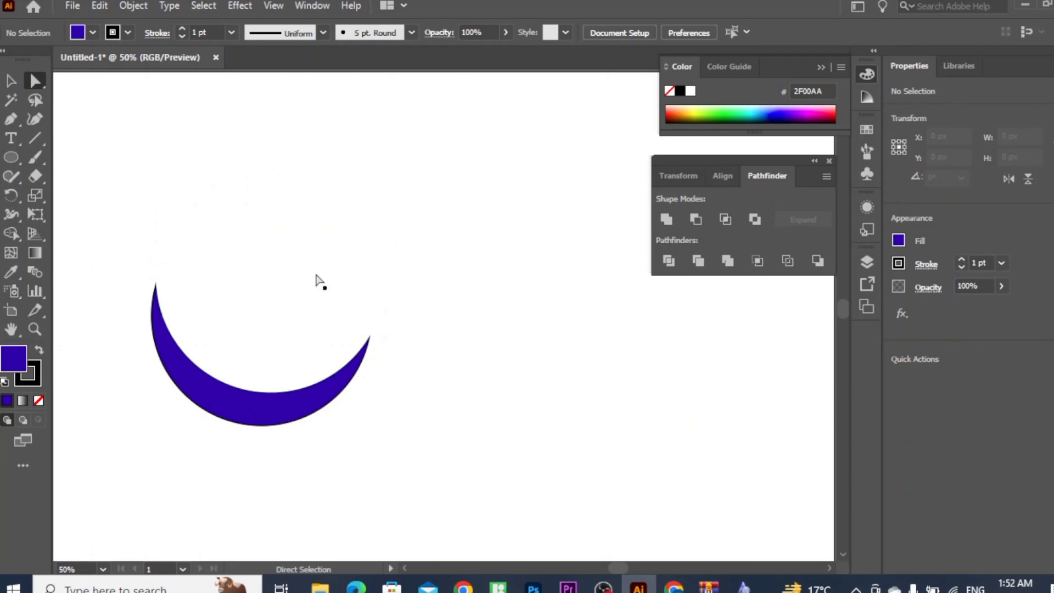
Delete the crescent compound shape together with its leftover anchor points
left_click_drag(121, 226, 414, 487)
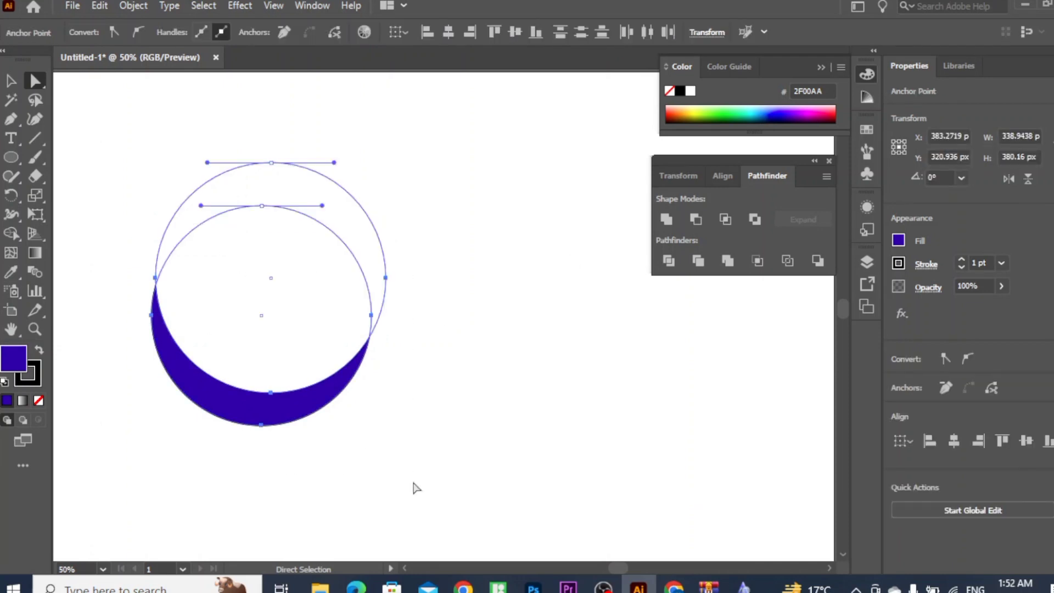
key("Delete")
left_click_drag(181, 121, 437, 309)
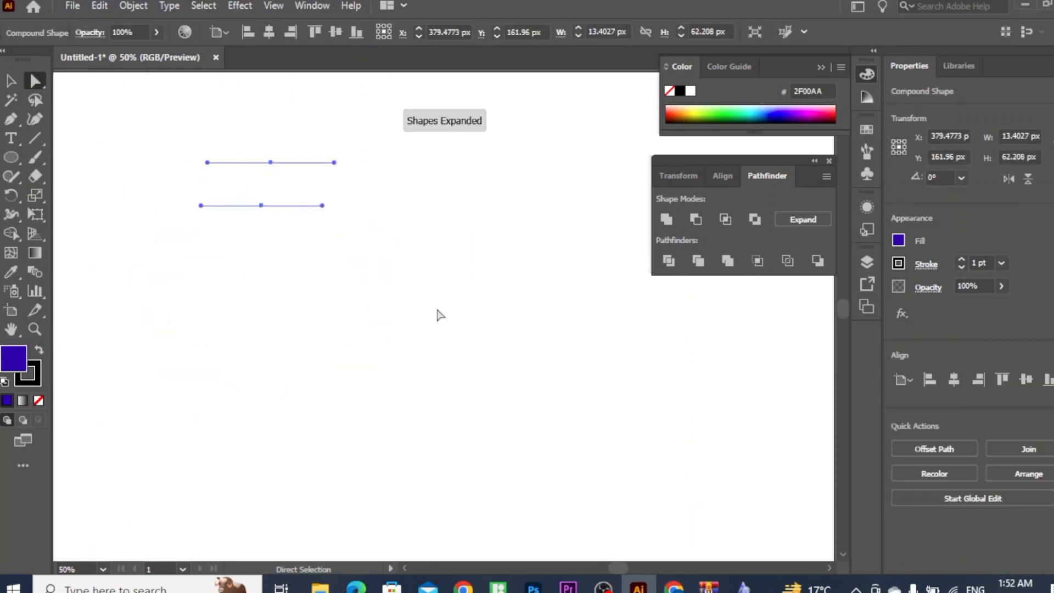
key("Delete")
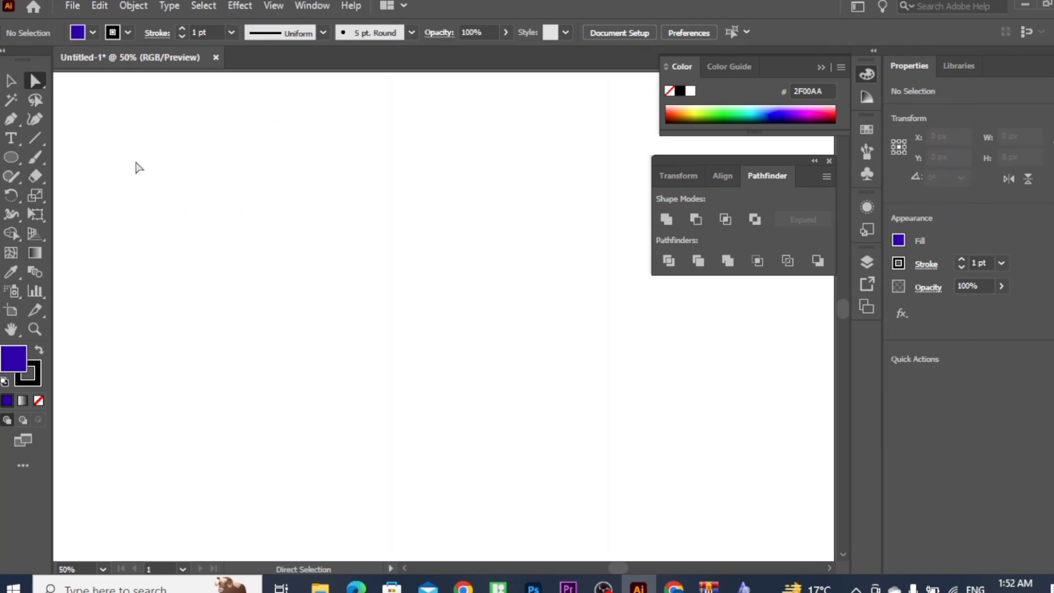
Draw a new dark blue circle about 327 px across in the upper left of the canvas
left_click_drag(14, 163, 81, 196)
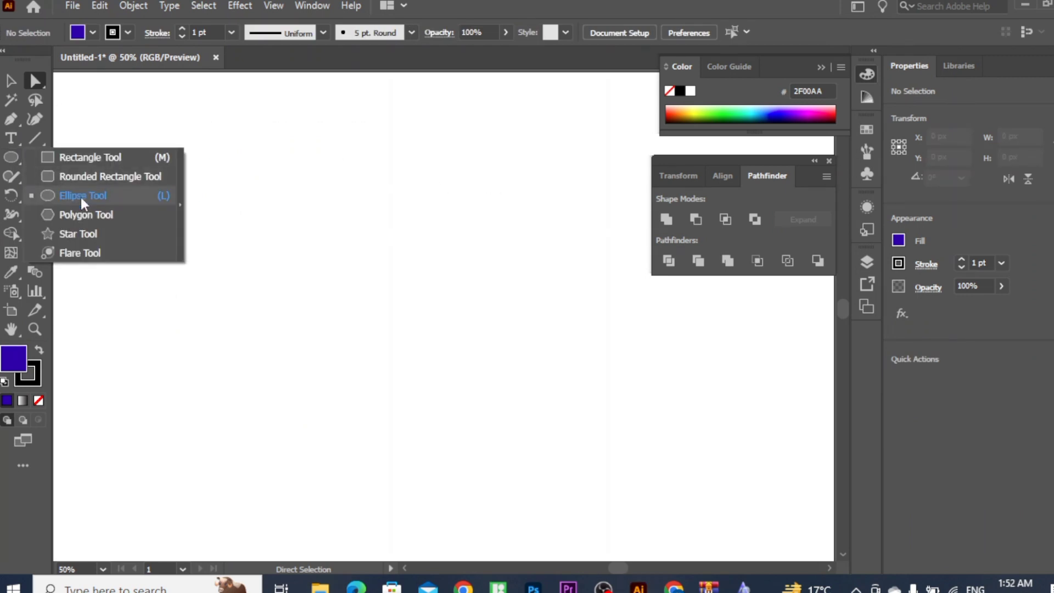
left_click_drag(184, 231, 297, 343)
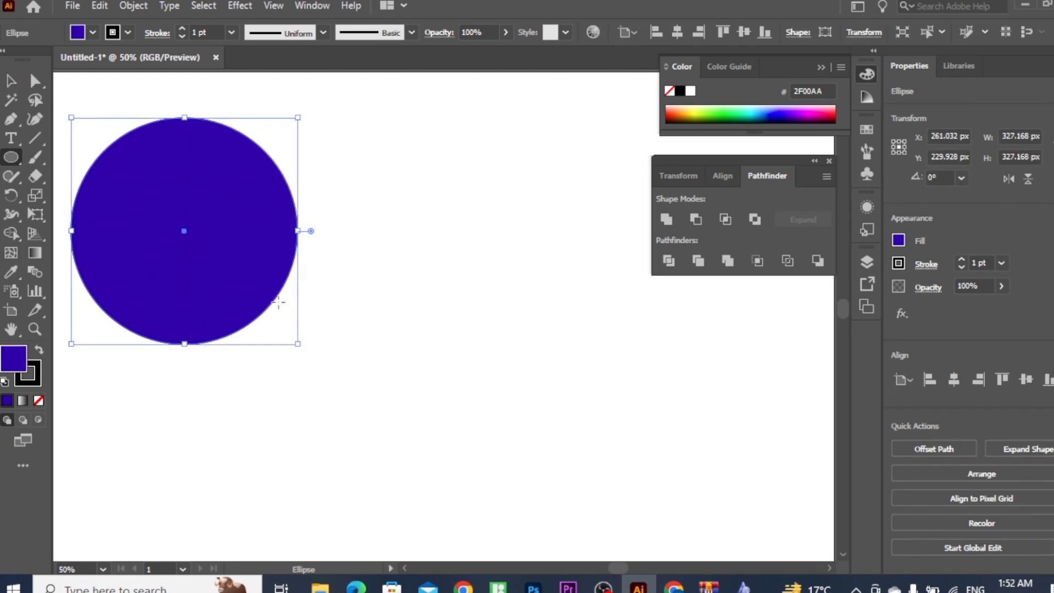
left_click(188, 294)
left_click(540, 327)
Duplicate the circle to its right and move both circles toward the canvas centre so that they partly overlap
key("v")
left_click(308, 200)
left_click_drag(254, 221, 443, 229, "alt")
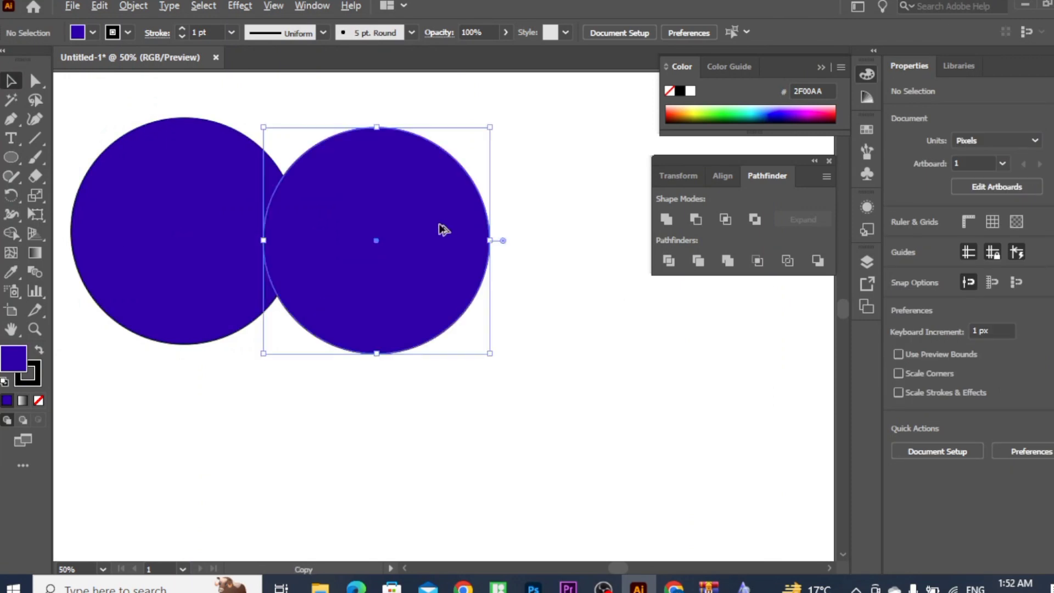
left_click_drag(388, 278, 461, 332)
left_click_drag(191, 266, 304, 318)
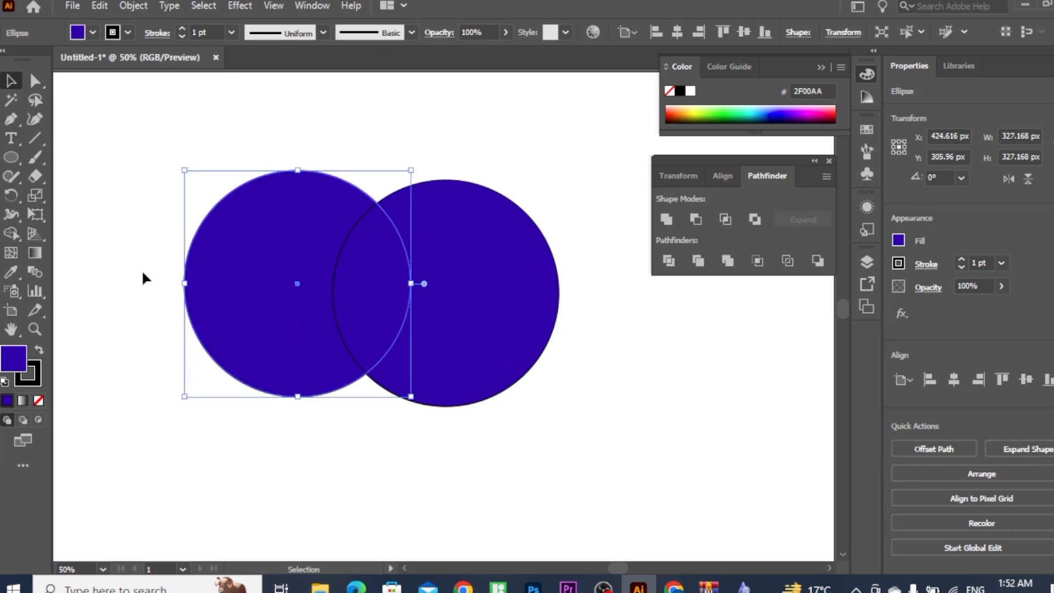
Try the Intersect shape mode twice on the two overlapping circles, undoing it each time
left_click_drag(76, 97, 437, 399)
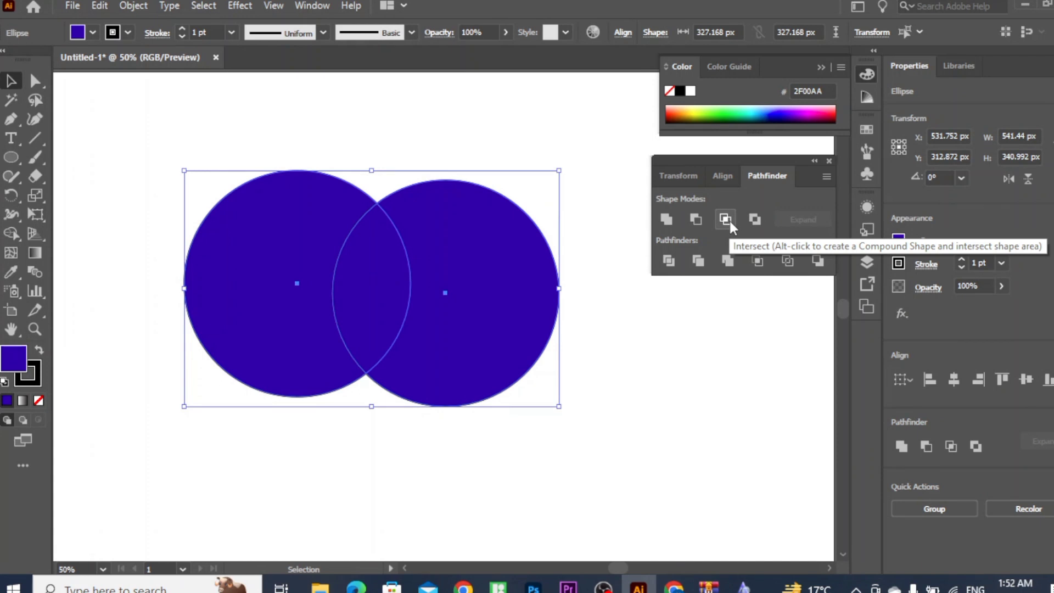
left_click(653, 329)
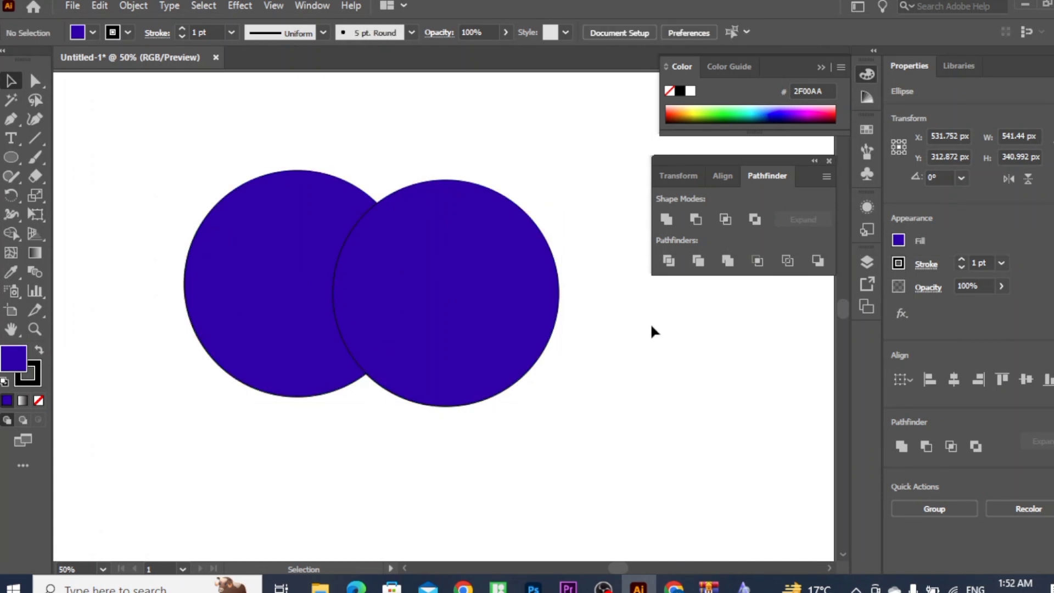
left_click_drag(199, 142, 639, 393)
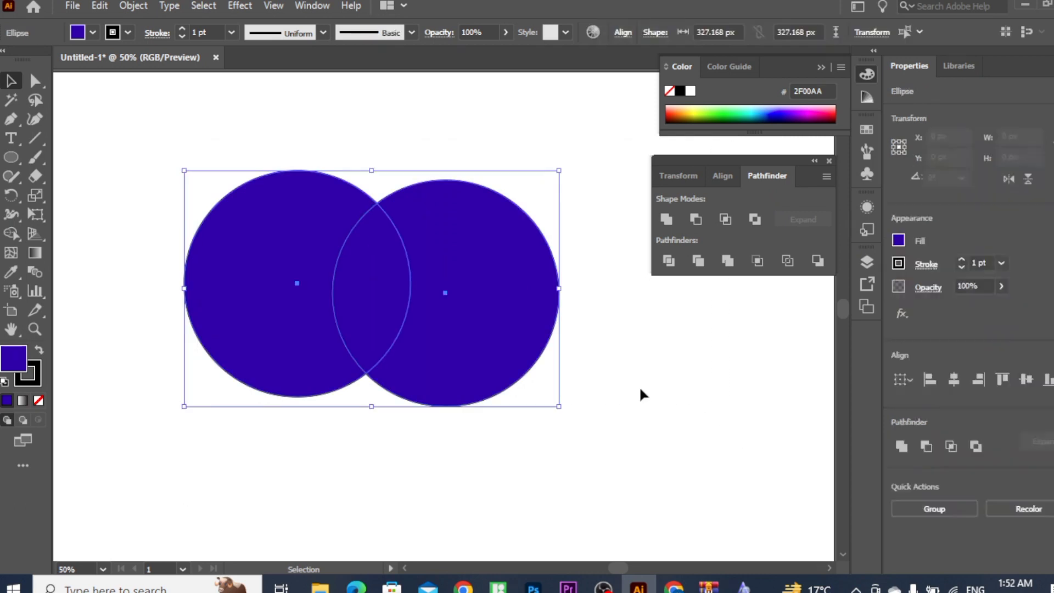
left_click(725, 220)
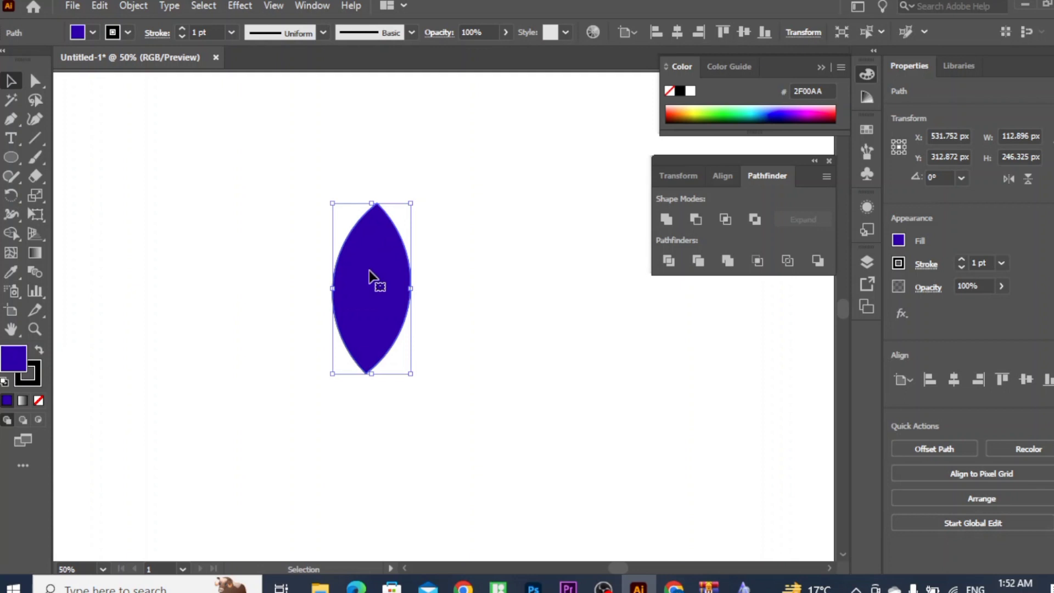
key("ctrl+z")
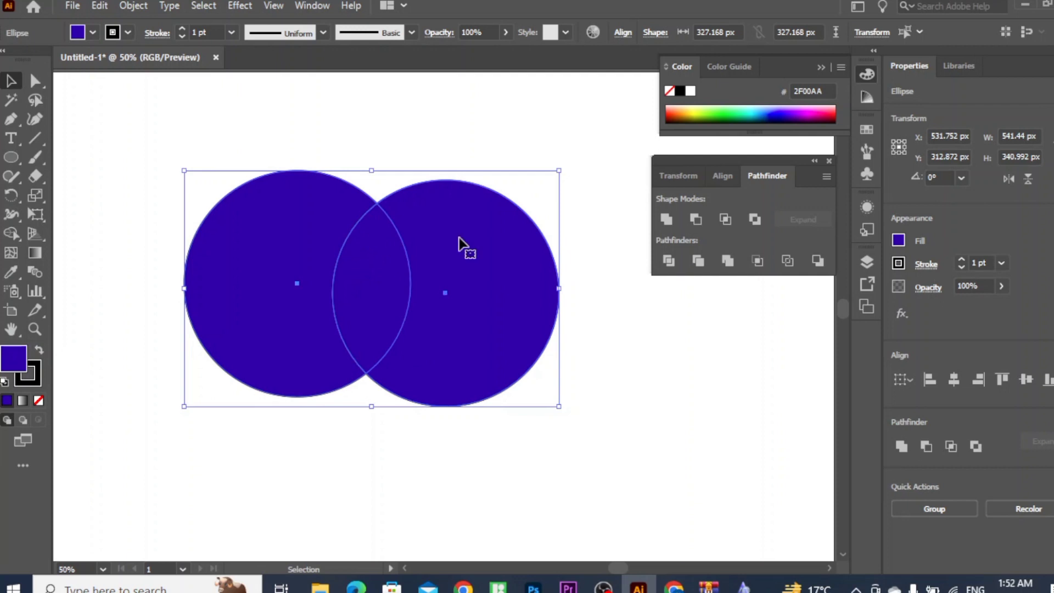
left_click(726, 219)
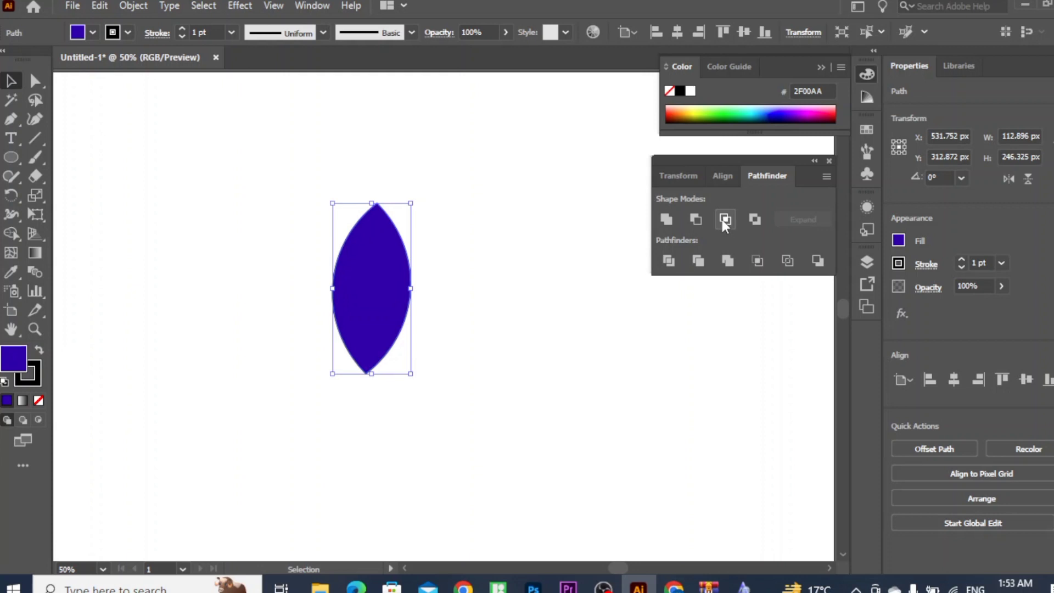
key("ctrl+z")
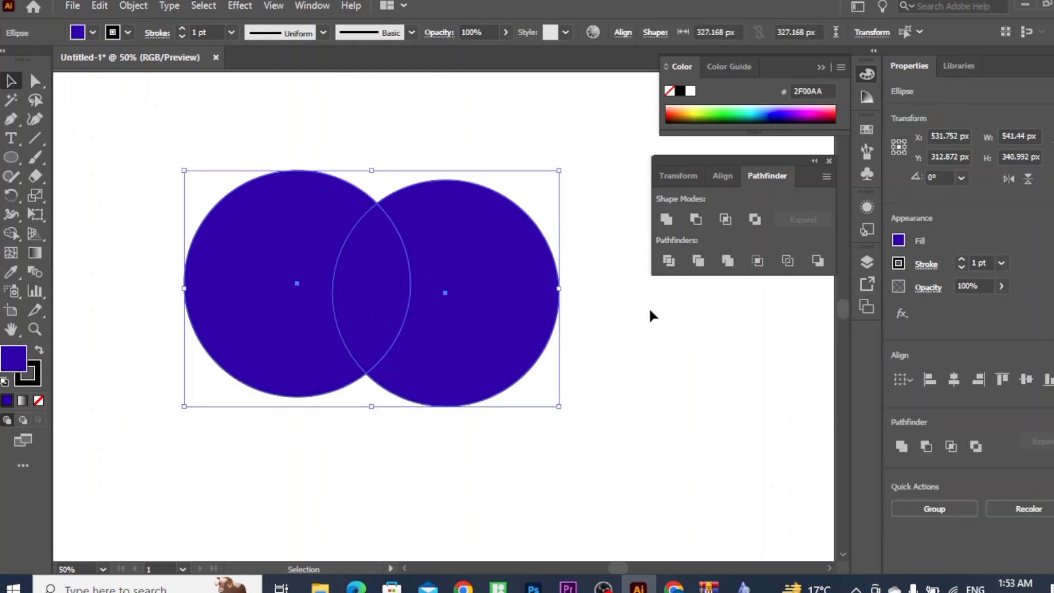
Try the Exclude shape mode on the two overlapping circles, and undo it
left_click(755, 220)
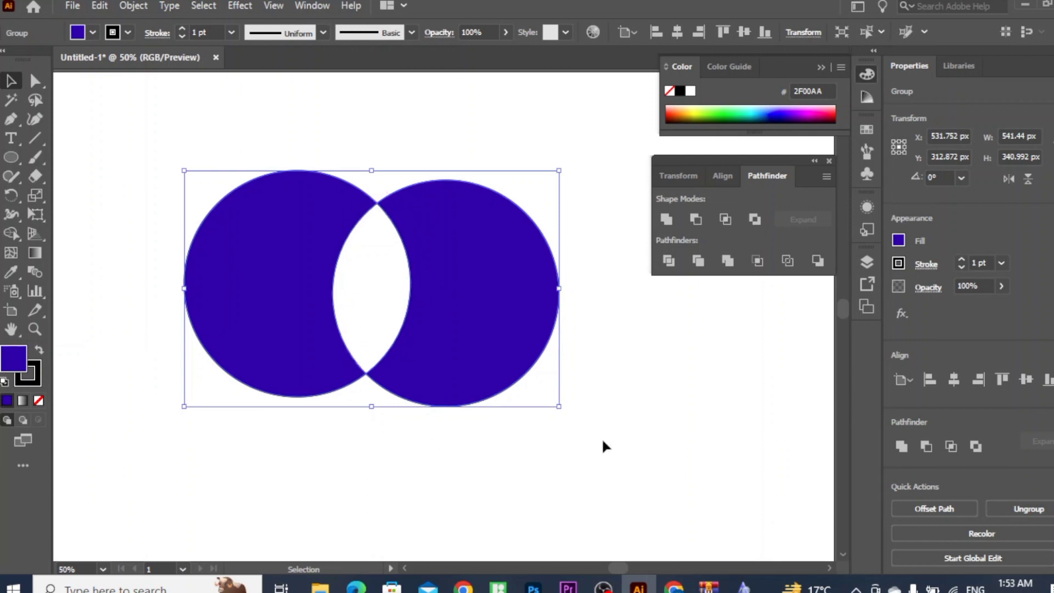
left_click(638, 431)
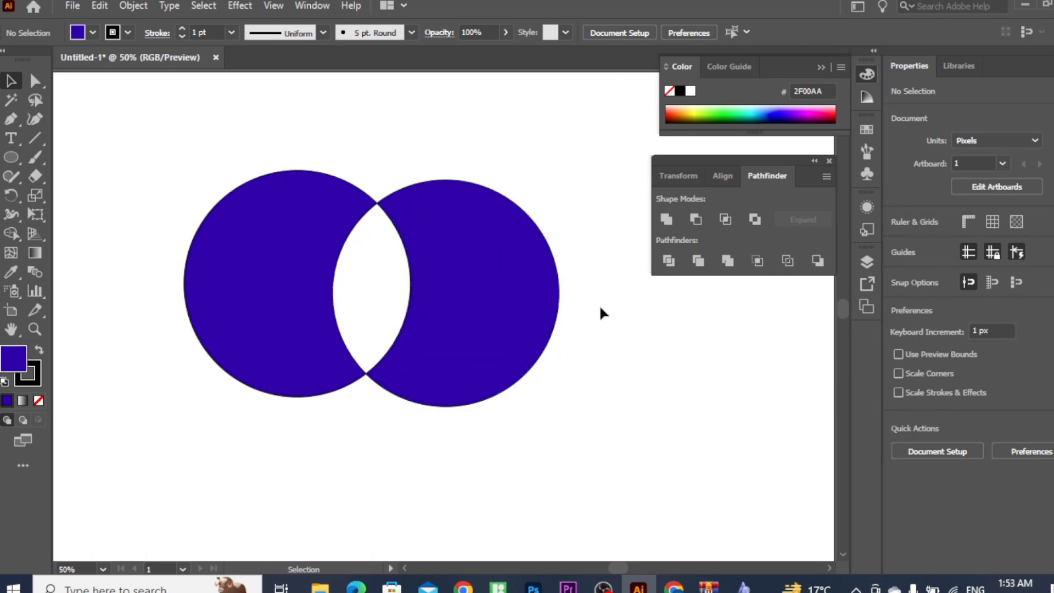
key("ctrl+z")
left_click(621, 358)
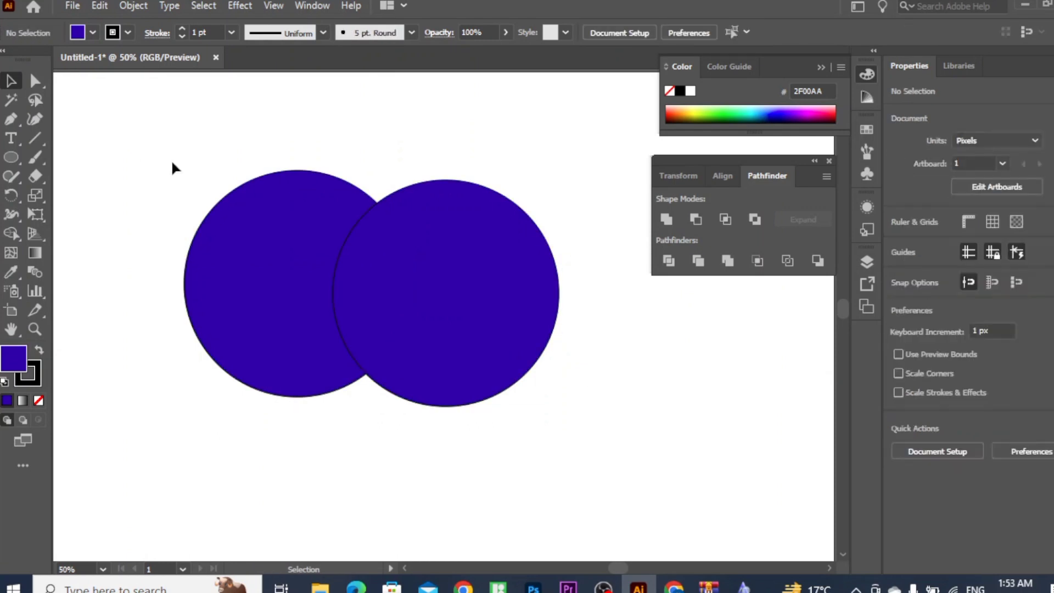
Delete the right circle and move the remaining circle a little to the right
left_click_drag(173, 165, 521, 364)
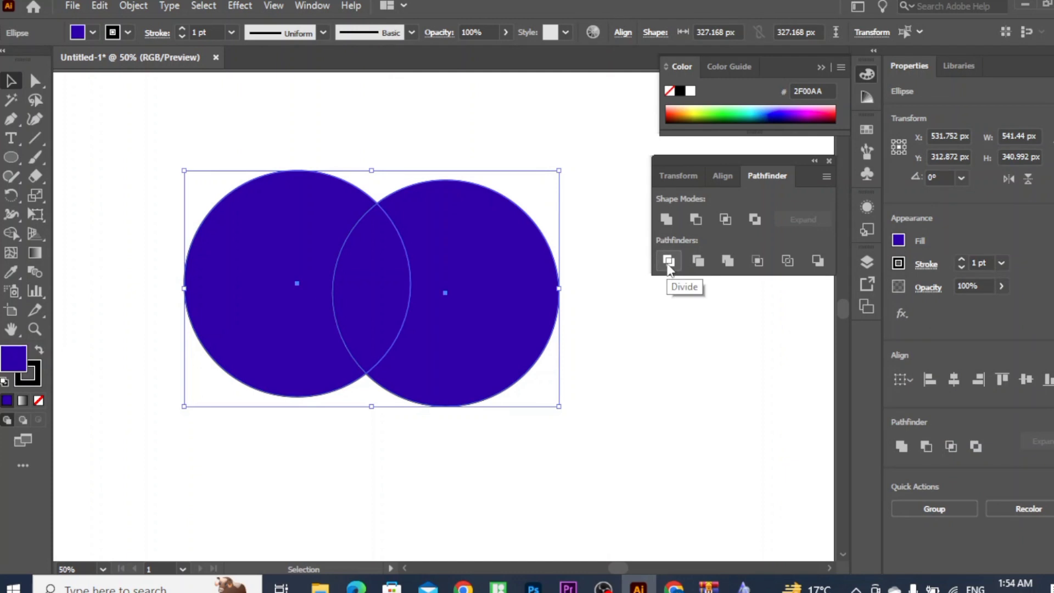
left_click(668, 261)
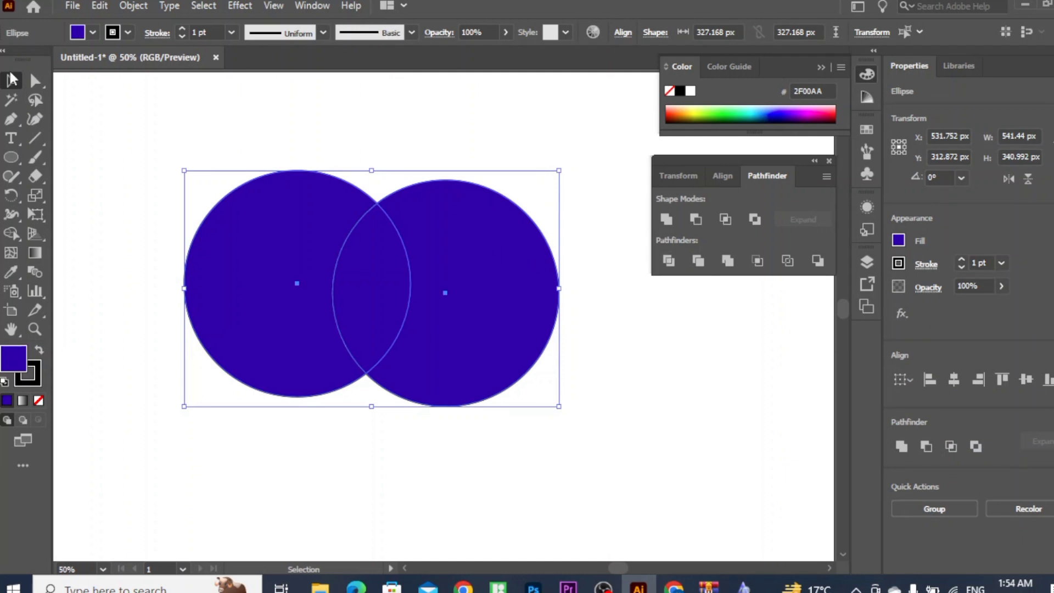
left_click(172, 122)
left_click(501, 293)
key("Delete")
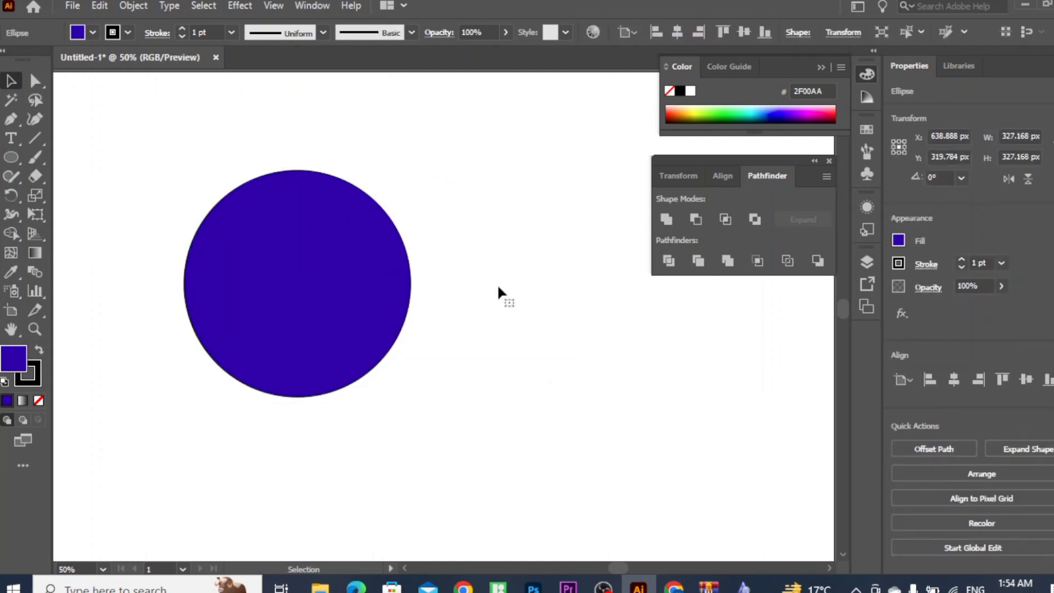
left_click_drag(264, 267, 339, 267)
Draw a horizontal Pen tool line about 427 px long across the circle's middle and select it together with the circle
left_click(12, 120)
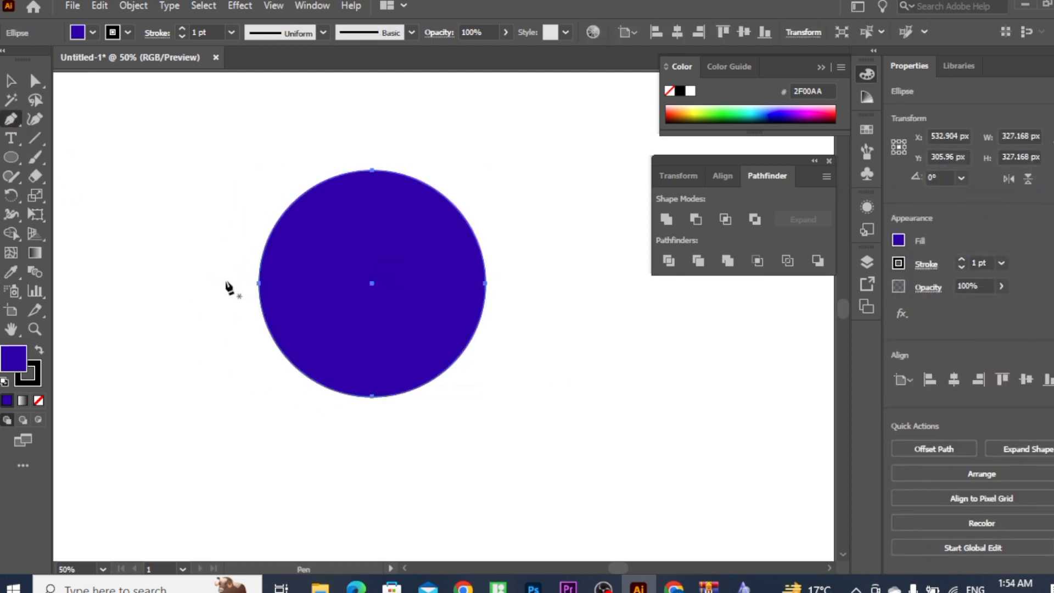
left_click(226, 281)
left_click(521, 301, "shift")
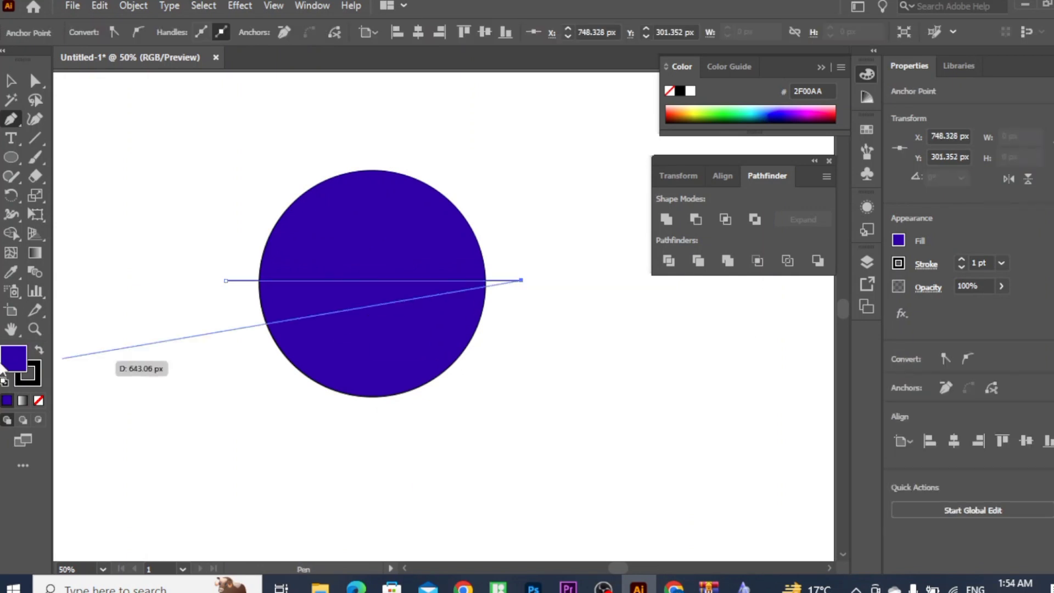
key("v")
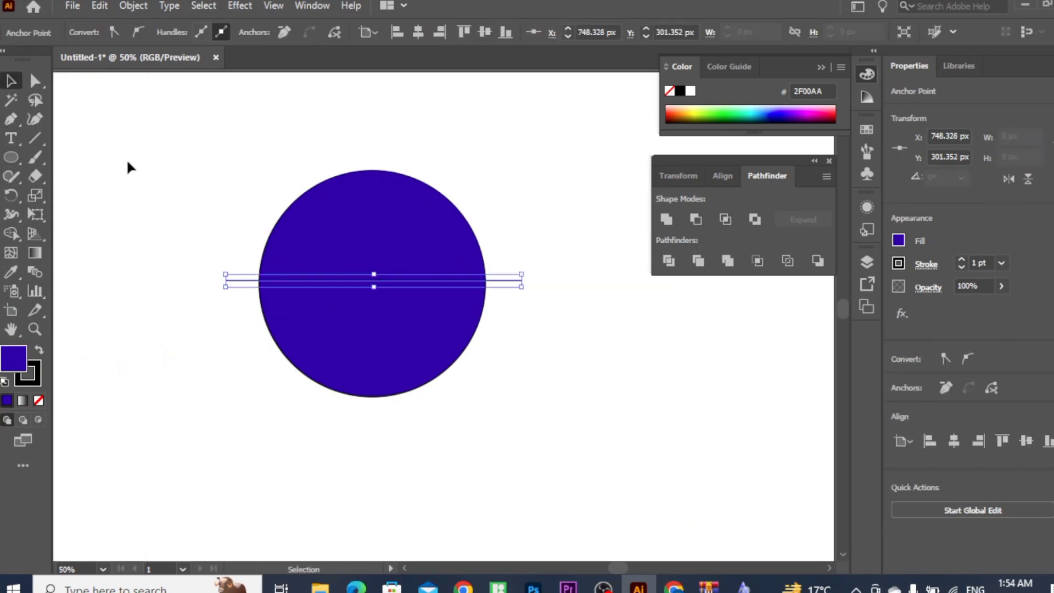
left_click_drag(186, 151, 633, 472)
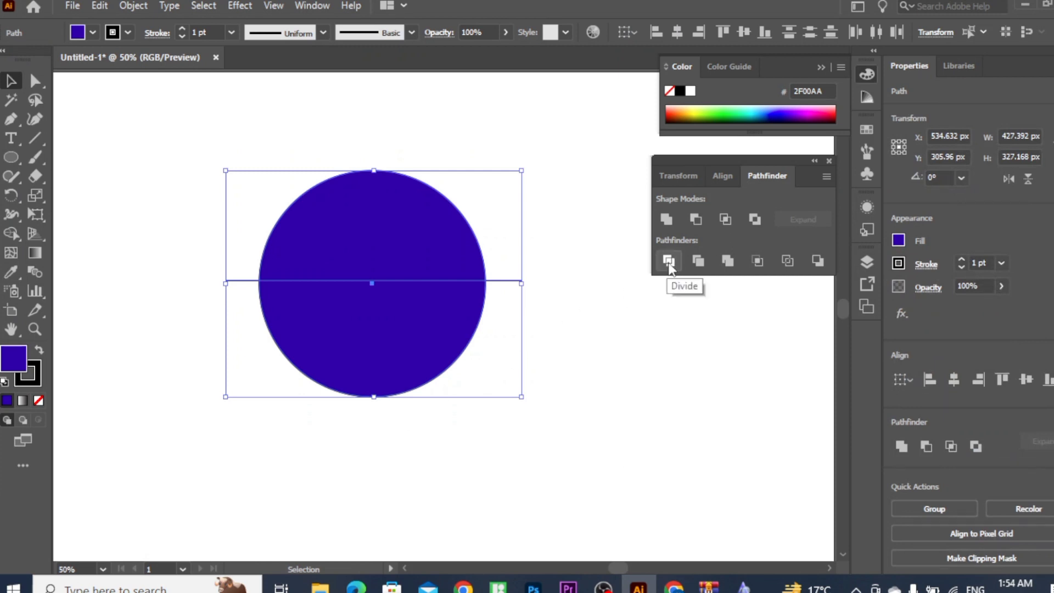
Divide the circle along the horizontal line, ungroup the result and pull the two halves apart vertically
left_click(669, 262)
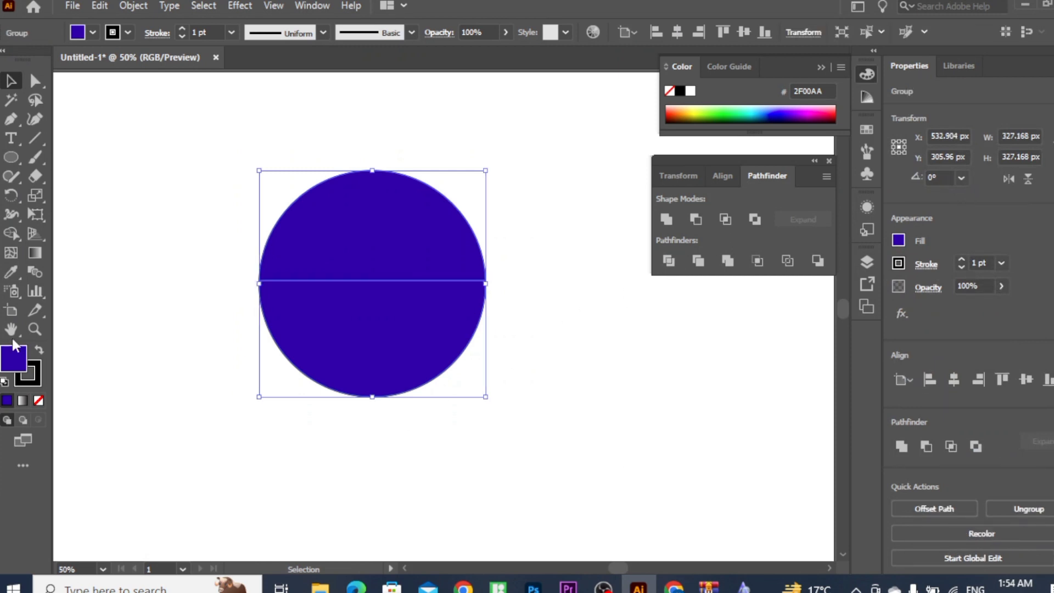
left_click_drag(342, 240, 402, 235)
right_click(360, 237)
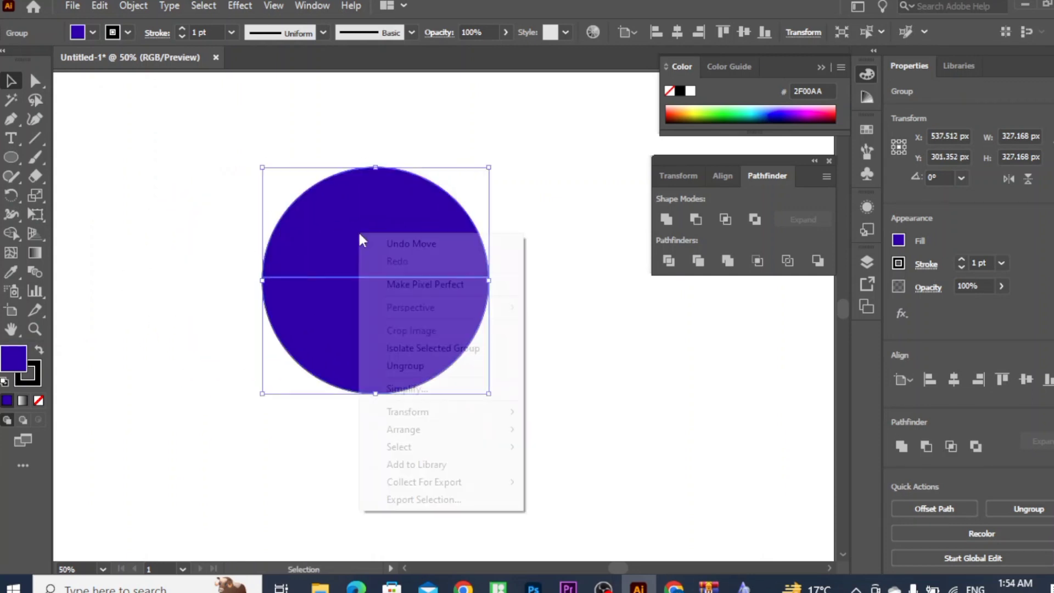
left_click(396, 371)
left_click(245, 299)
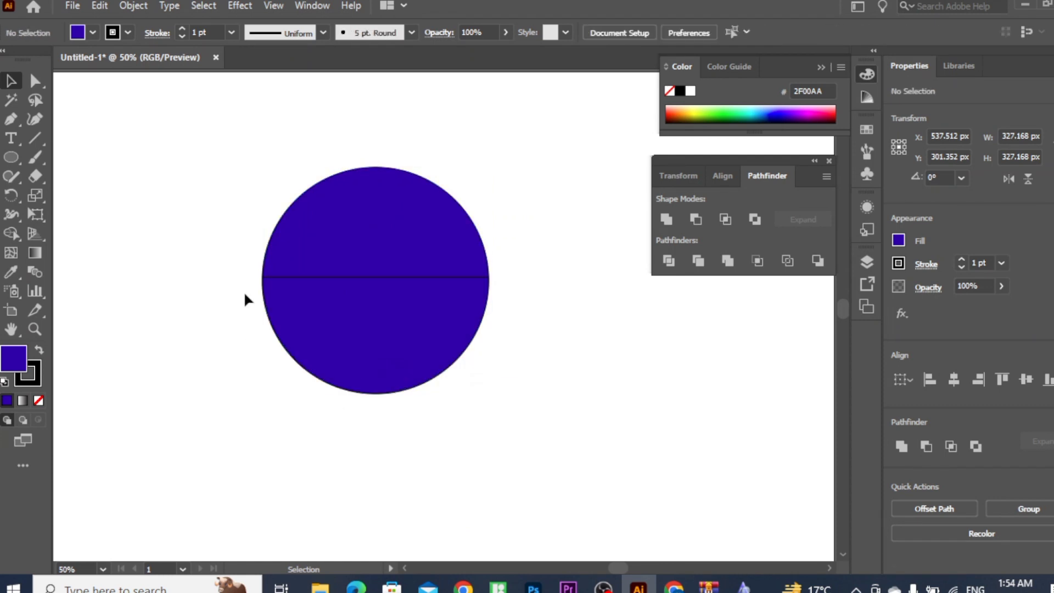
left_click_drag(351, 266, 349, 241)
mouse_move(357, 337)
left_mouse_down()
mouse_move(353, 373)
mouse_move(360, 305)
mouse_move(362, 331)
mouse_move(353, 303)
mouse_move(354, 354)
left_mouse_up()
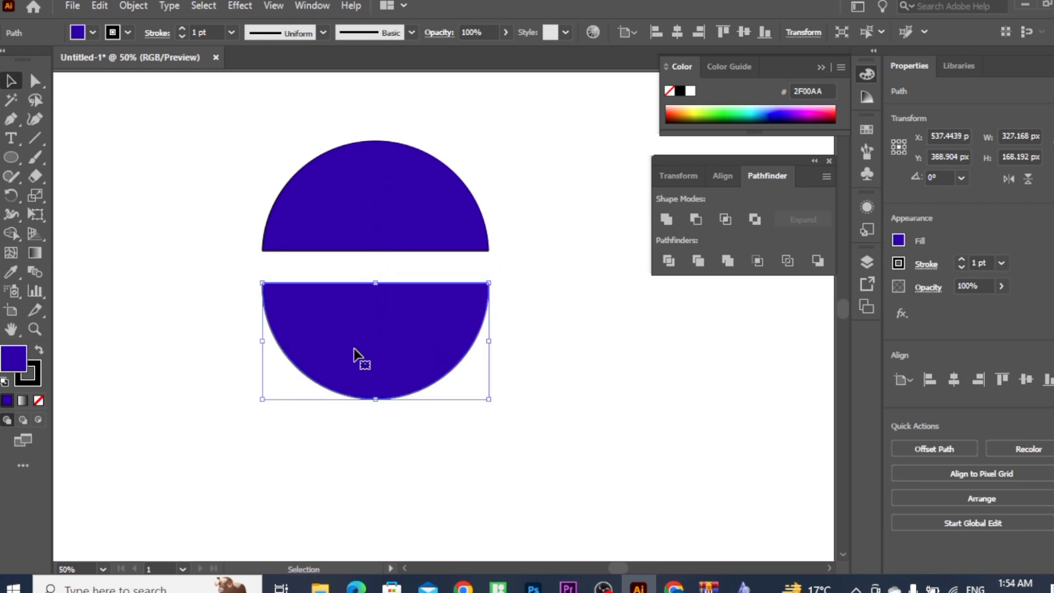
Undo the separated halves, the Divide operation and the horizontal line back to the whole circle
key("ctrl+z")
key("ctrl+z")
key("v")
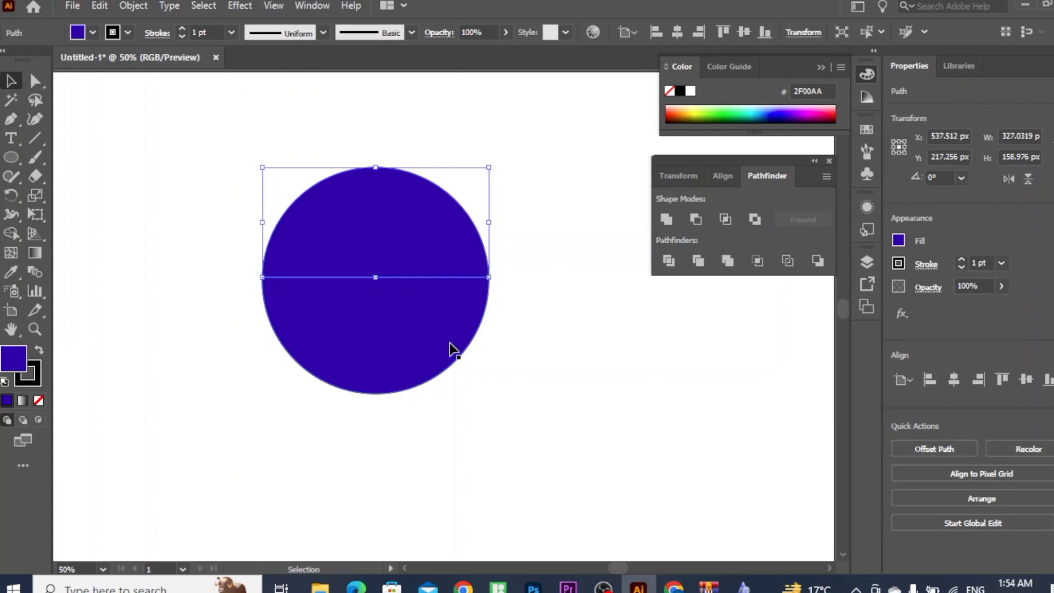
left_click(482, 325)
key("ctrl+z")
key("ctrl+z")
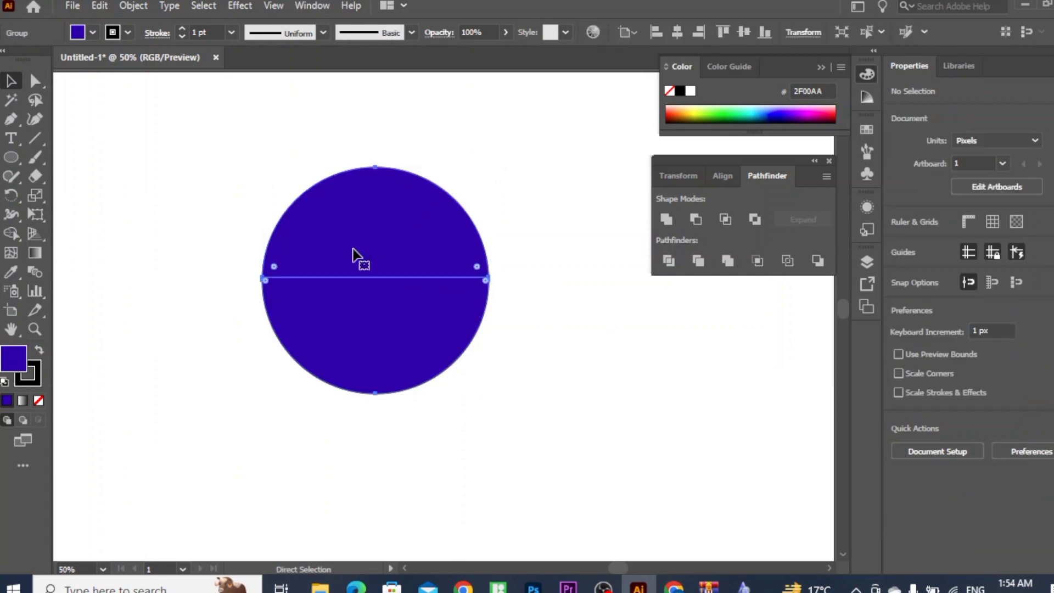
key("ctrl+z")
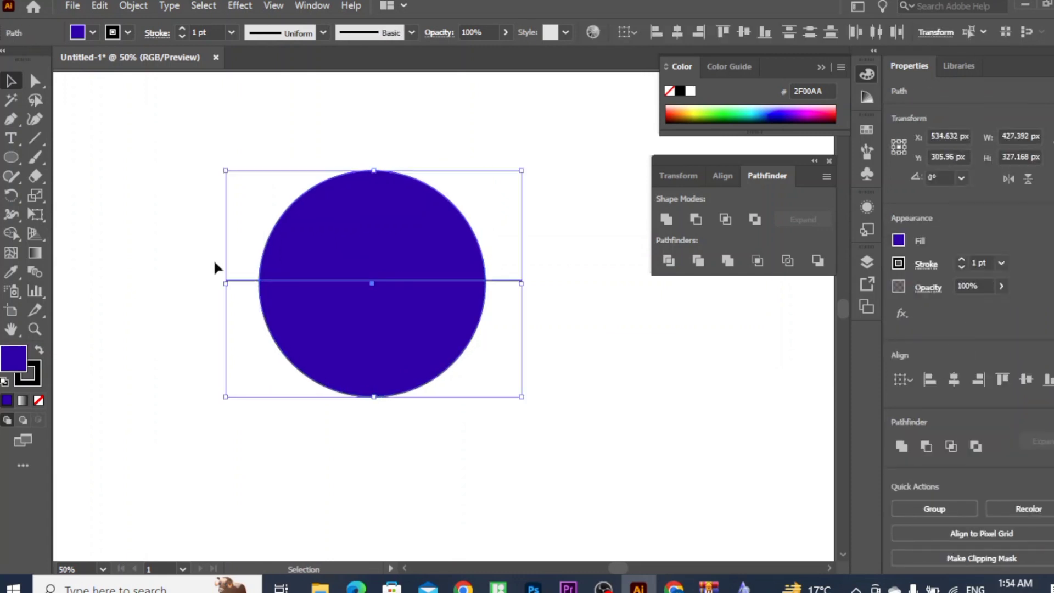
left_click(198, 255)
key("ctrl+z")
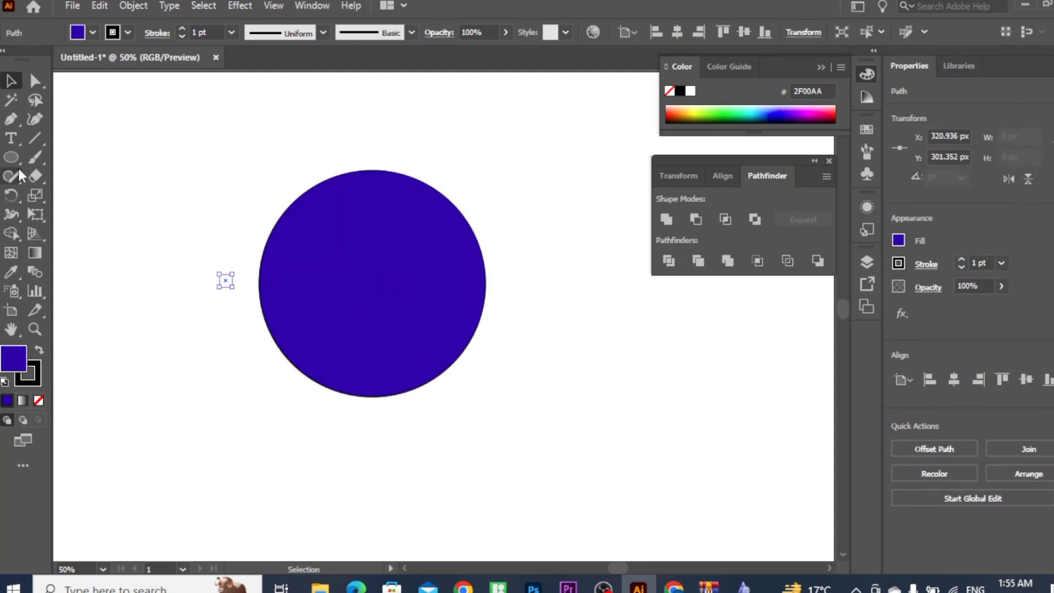
Duplicate the circle to arrange three equal circles at the left, top and right
left_click_drag(361, 283, 499, 283)
left_click_drag(345, 324, 278, 312)
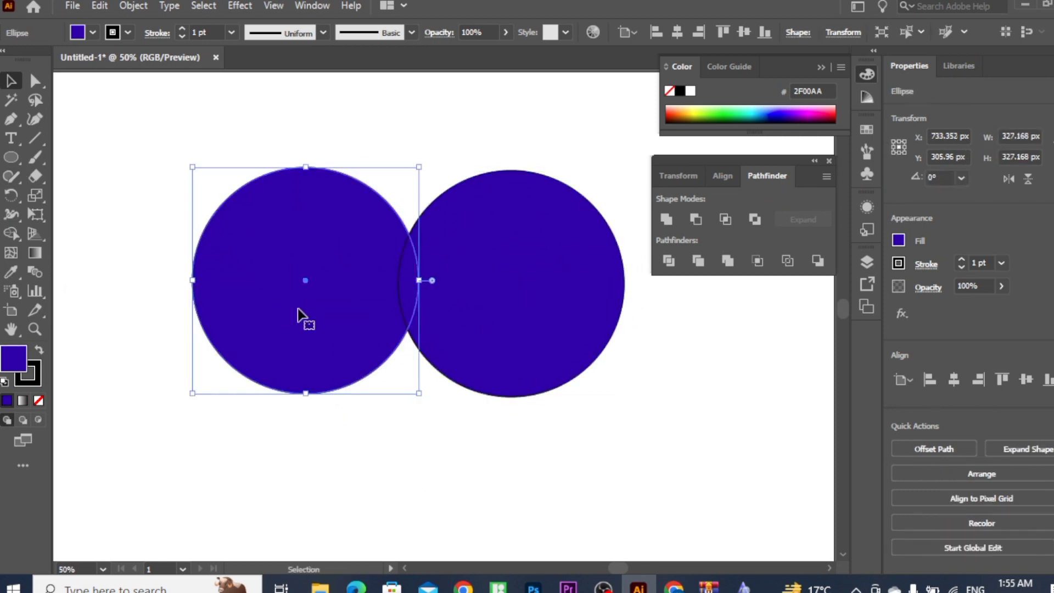
left_click_drag(527, 312, 501, 337)
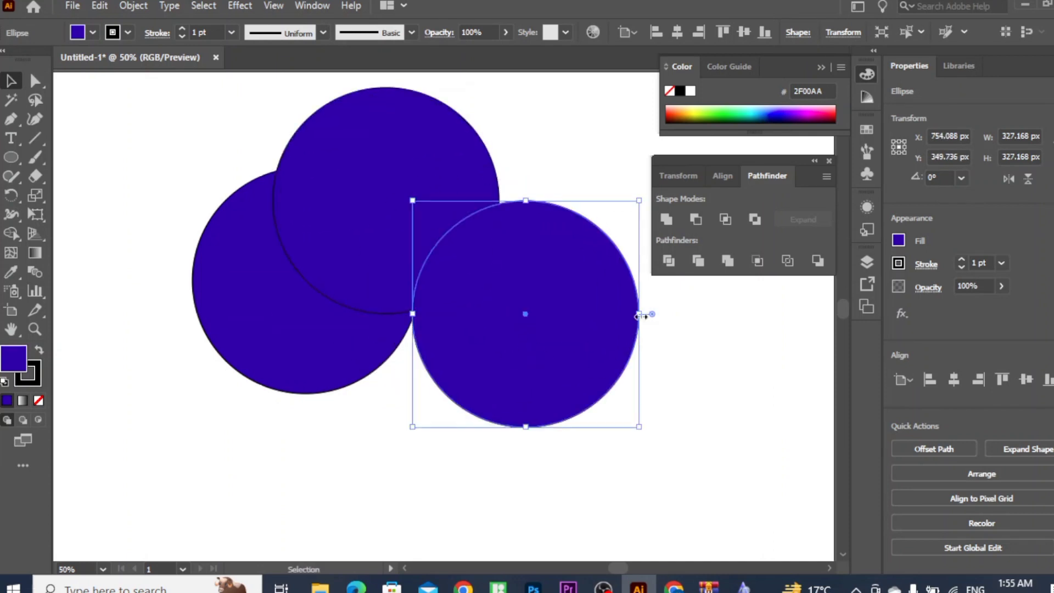
Shrink the right circle to about 235 px and the upper one to about 223 px, overlapping them with the large circle's edges
left_click_drag(640, 312, 609, 341)
left_click(484, 146)
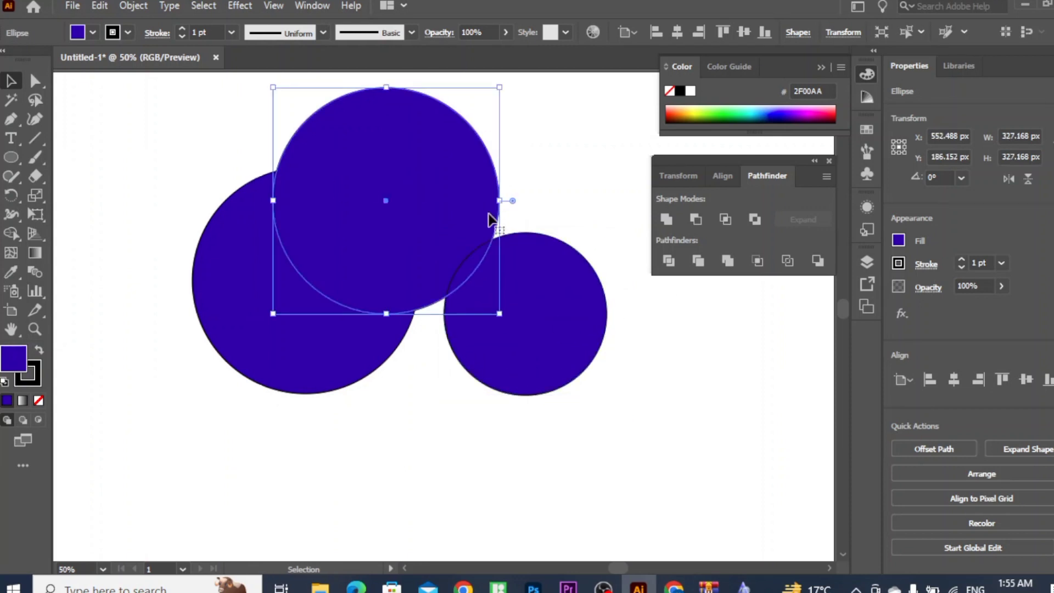
left_click_drag(500, 202, 463, 200)
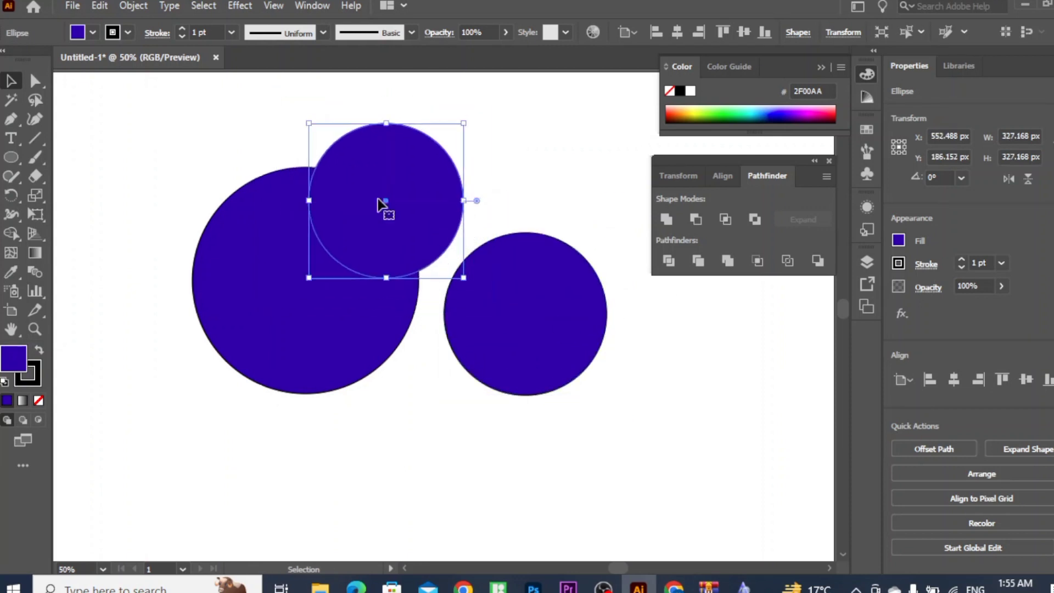
left_click_drag(382, 206, 296, 182)
left_click_drag(574, 301, 488, 285)
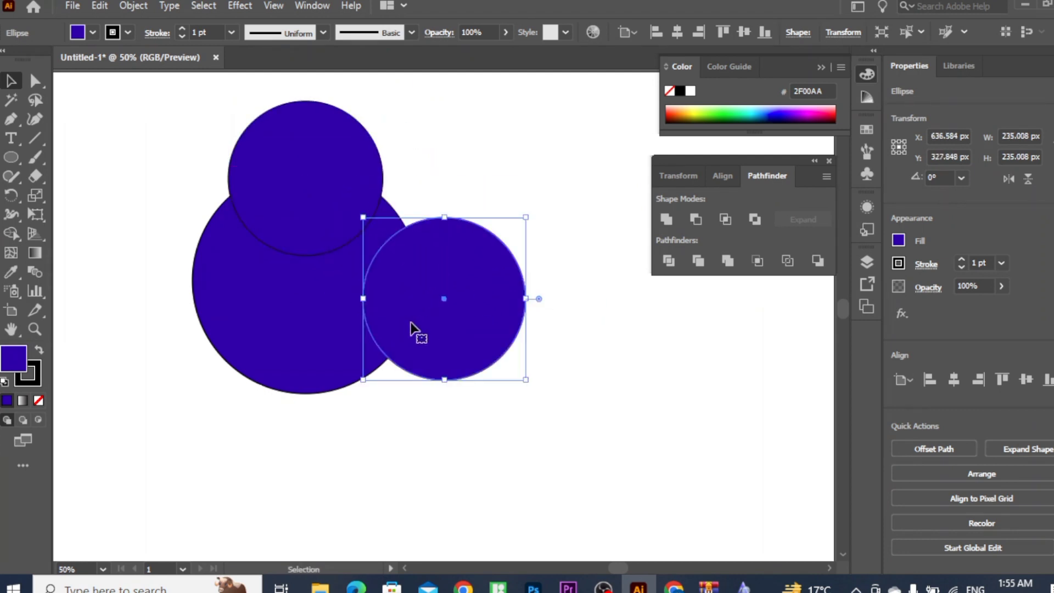
Duplicate the right small circle onto the large circle's left and bottom edges, and nudge the right one slightly inward
left_click_drag(411, 329, 248, 441)
left_click_drag(247, 407, 159, 336)
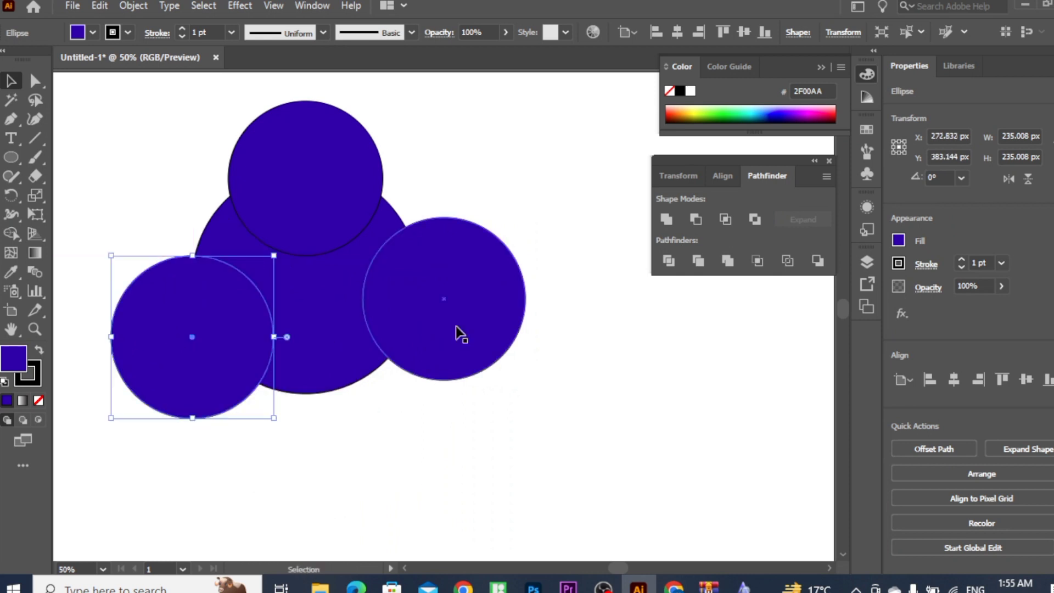
left_click_drag(219, 357, 339, 434)
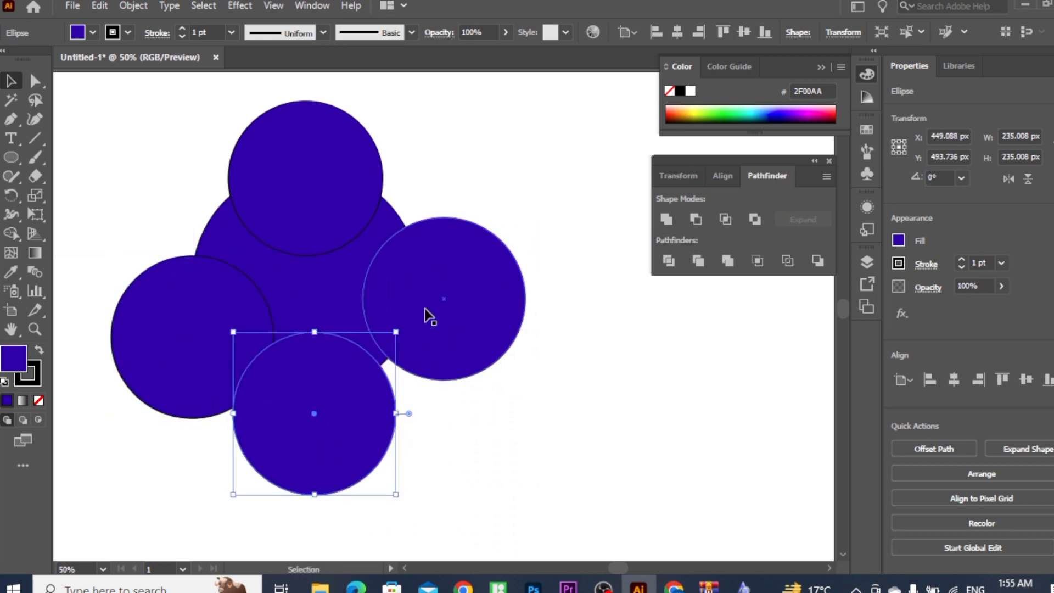
left_click_drag(426, 315, 417, 307)
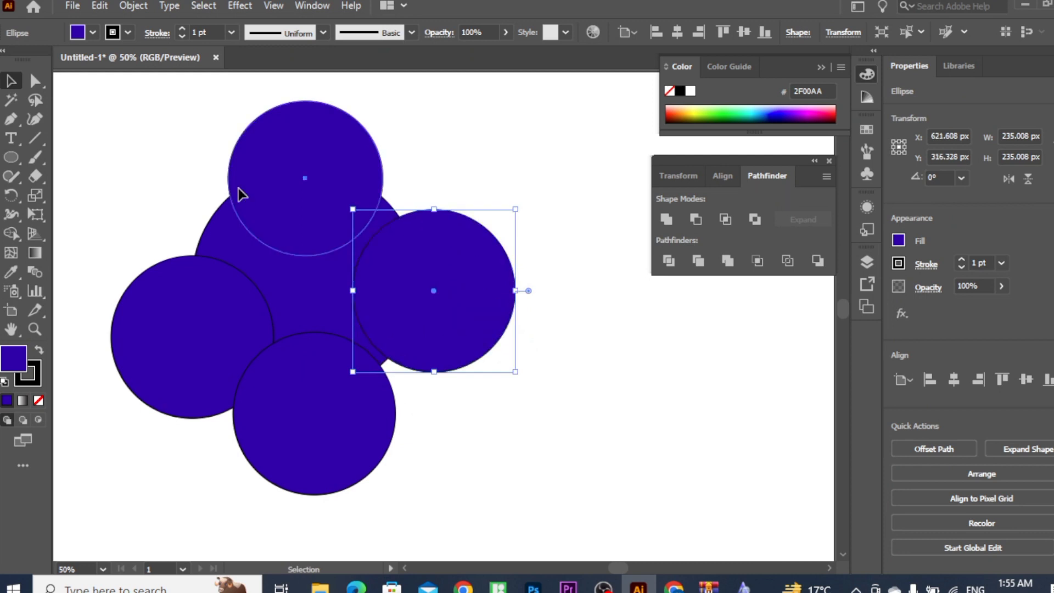
Fill the top circle with green 00BF35 and the left small circle with red D41D00
left_click(240, 194)
left_click(11, 271)
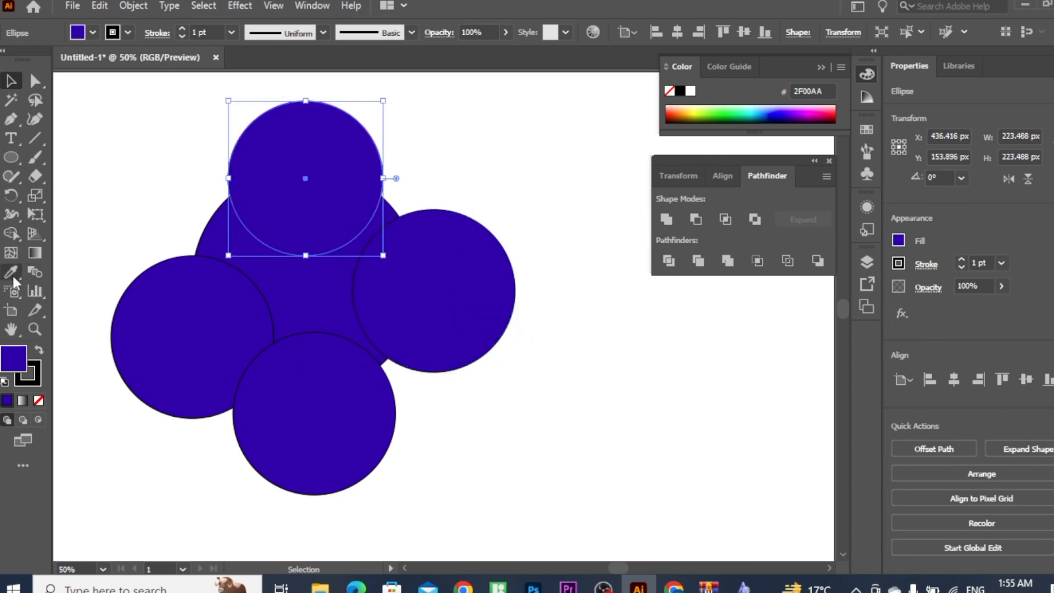
left_click(733, 112)
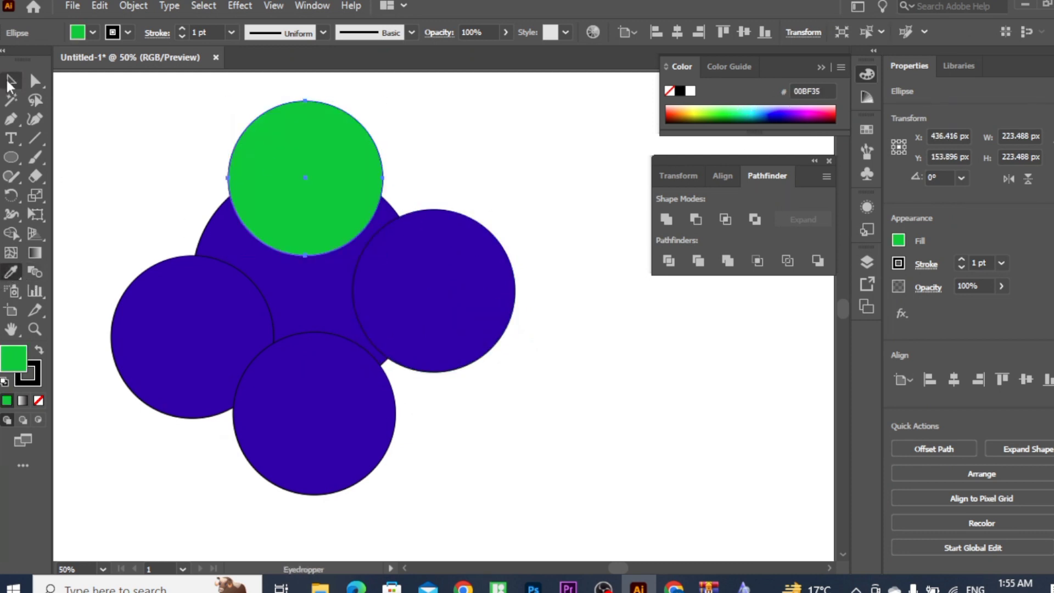
left_click(10, 82)
left_click(163, 357)
left_click(11, 271)
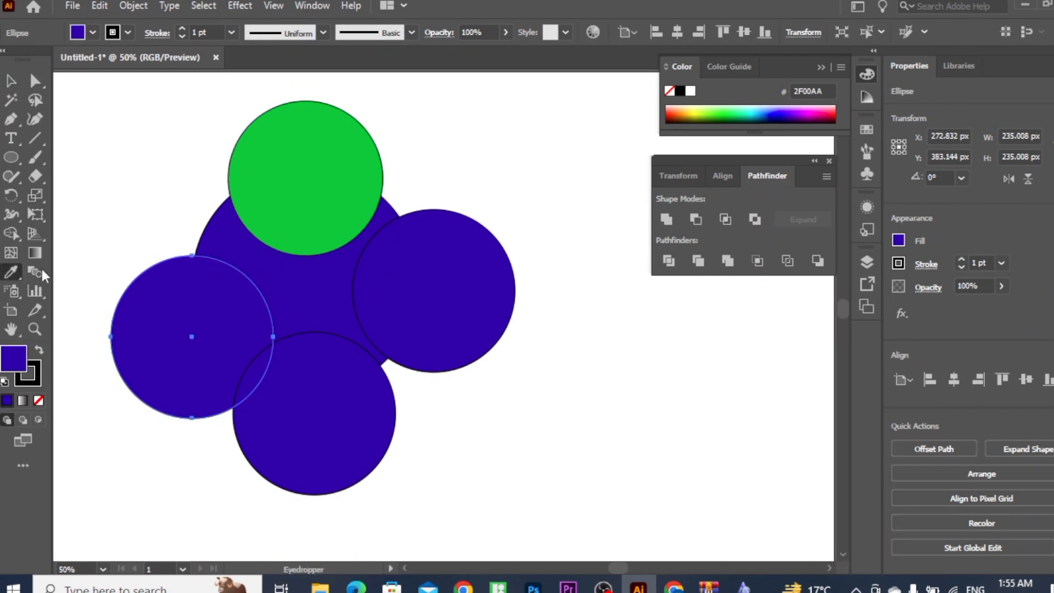
left_click(677, 109)
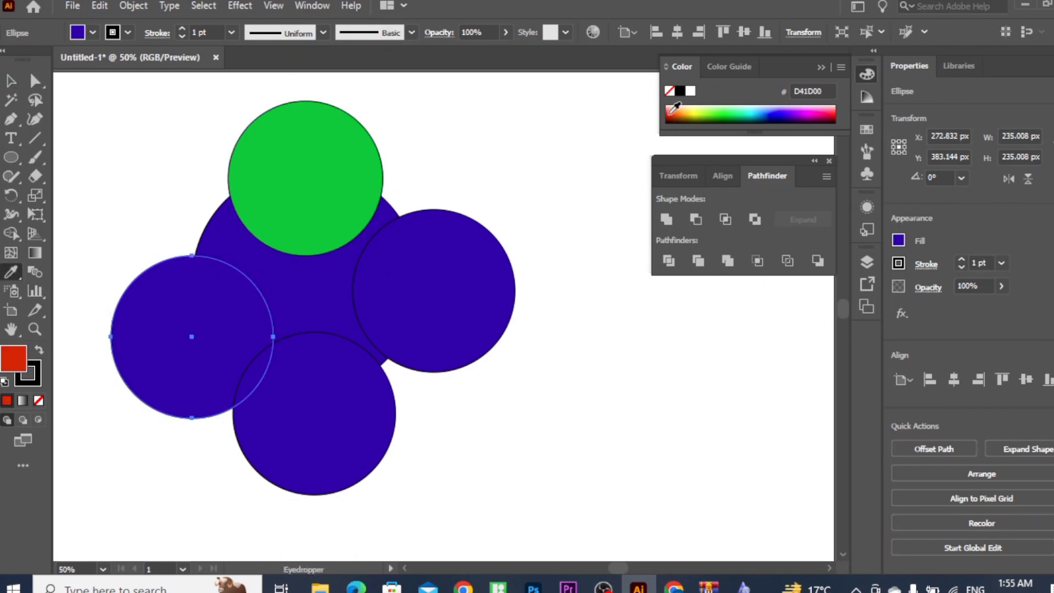
key("v")
Fill the right circle with purple 7F006F and the bottom circle with yellow EEFF15
left_click(494, 305)
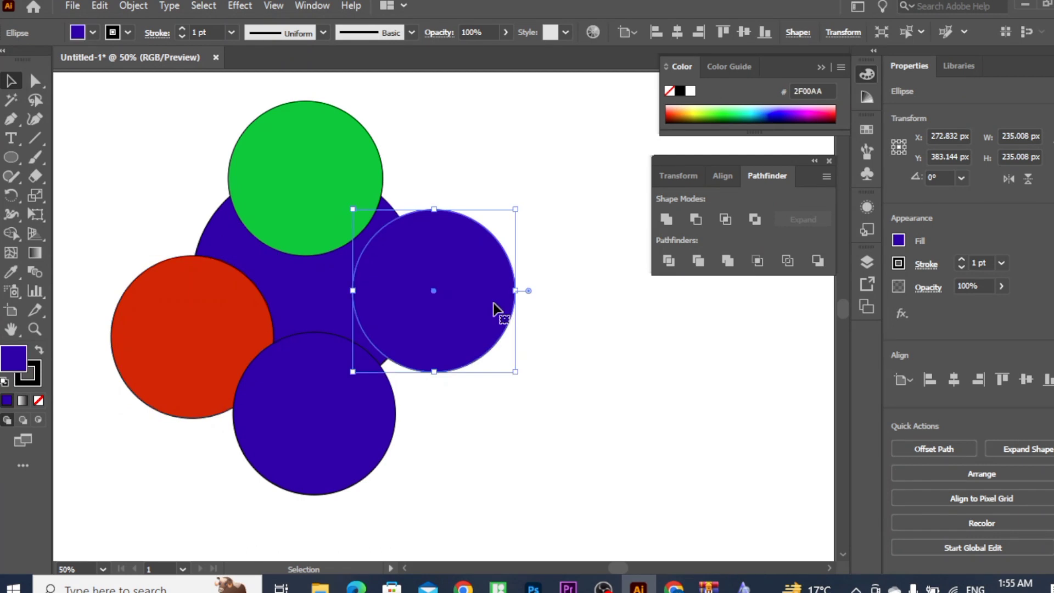
left_click(11, 272)
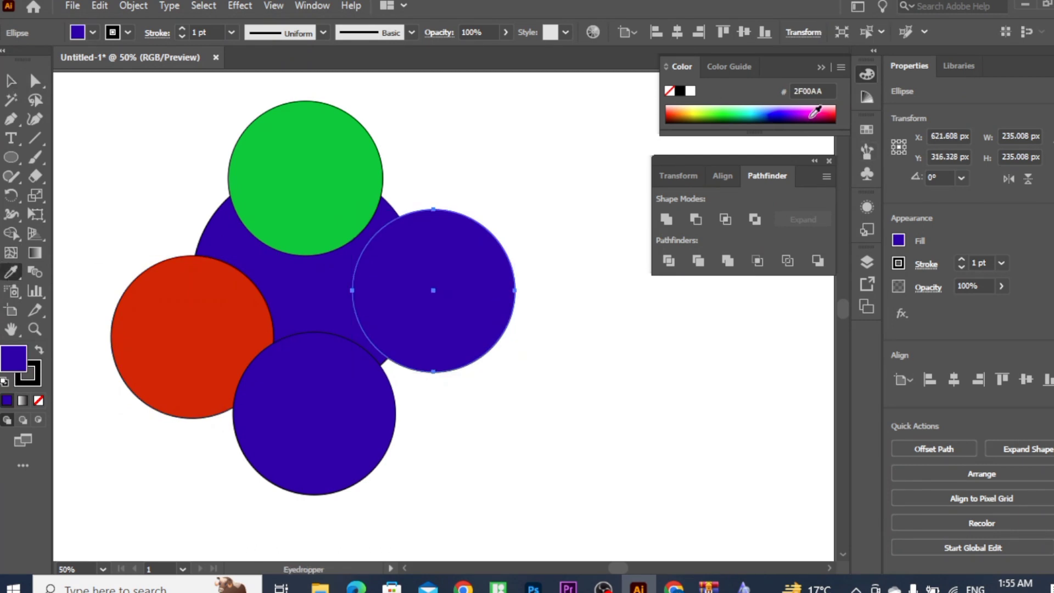
left_click(812, 117)
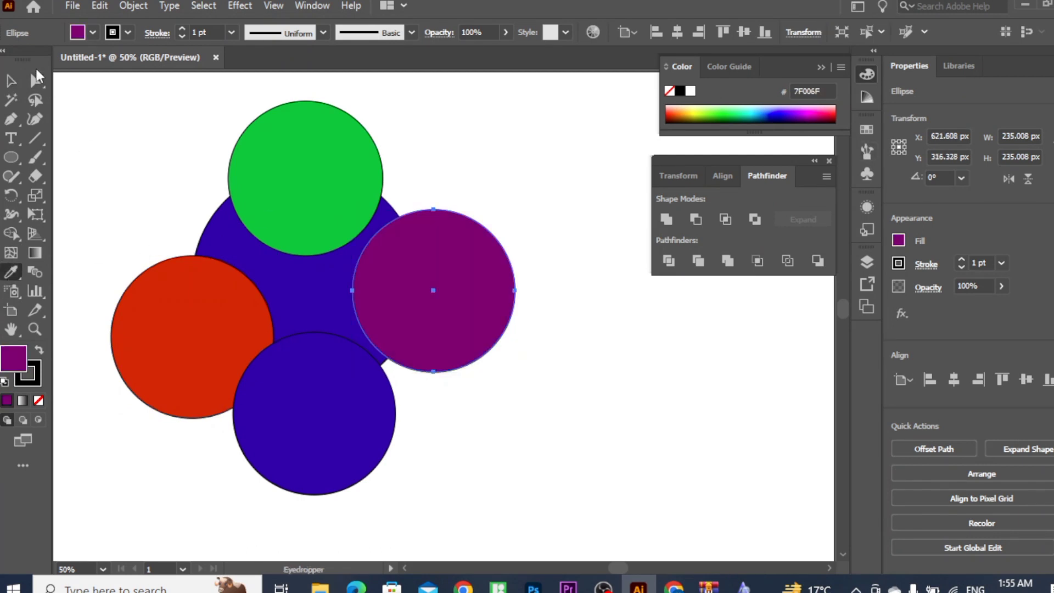
left_click(11, 81)
left_click(317, 388)
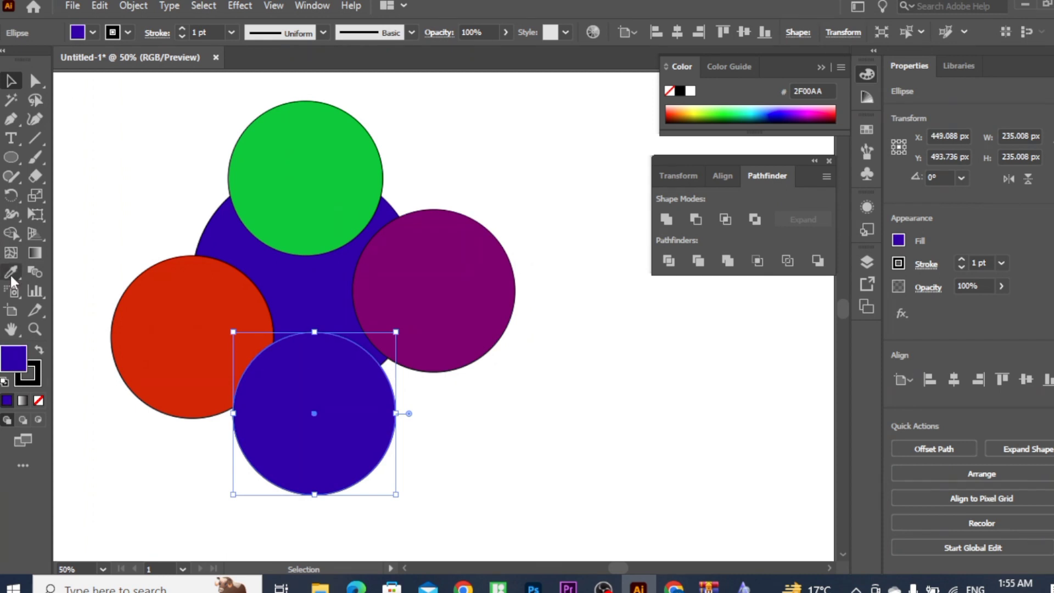
left_click(11, 273)
left_click(699, 109)
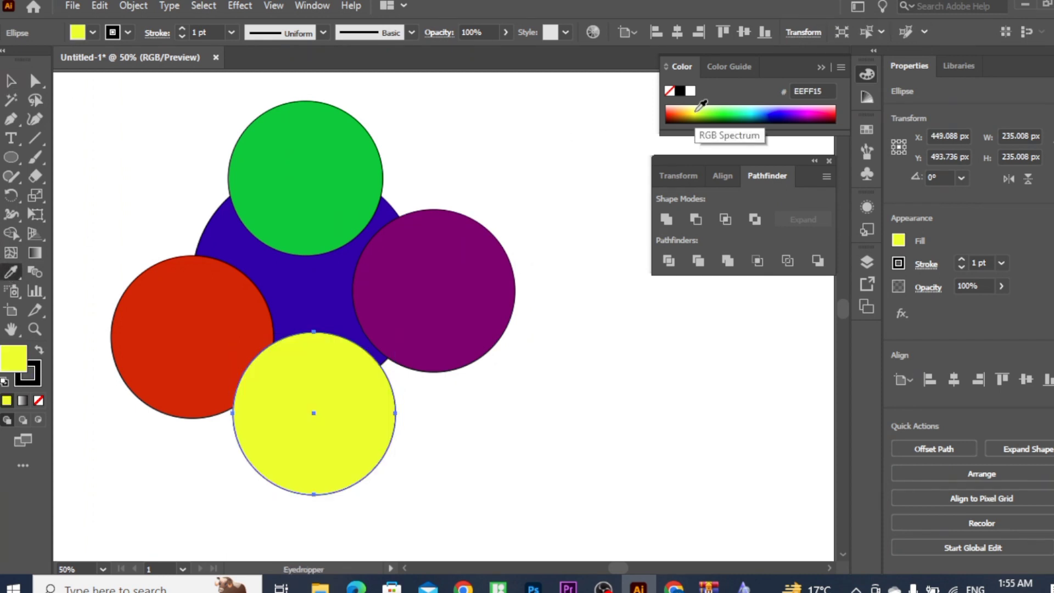
Apply the Trim pathfinder to all five overlapping circles and ungroup the result
left_click(10, 81)
left_click_drag(122, 118, 506, 456)
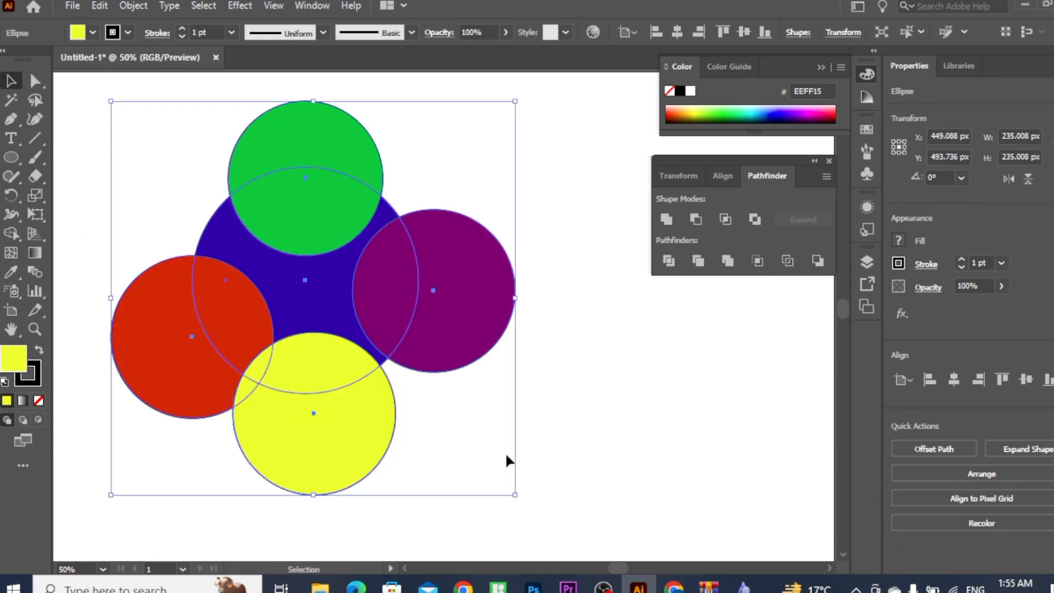
left_click(698, 262)
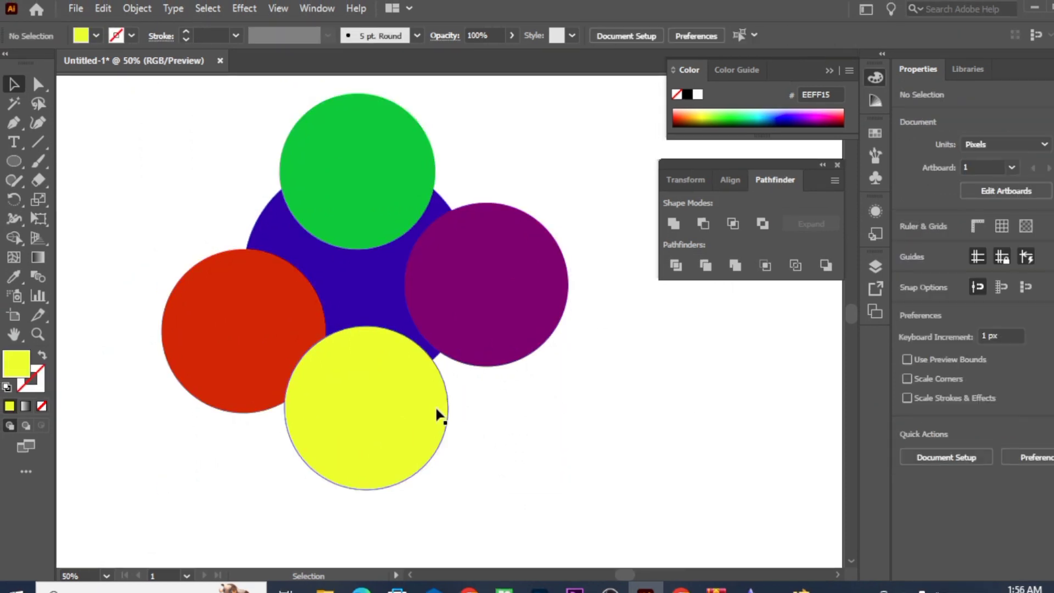
left_click_drag(421, 413, 433, 426)
right_click(433, 426)
left_click(481, 271)
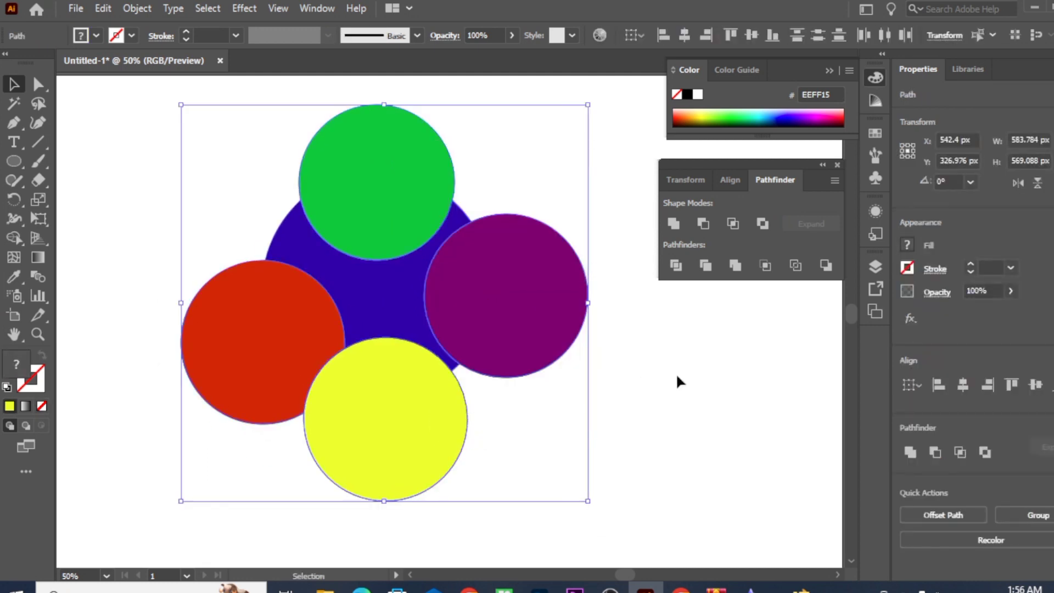
left_click(676, 373)
Move the purple, green, yellow, red and blue trimmed pieces apart to expose the cut-out shapes
mouse_move(525, 296)
left_mouse_down()
mouse_move(583, 357)
mouse_move(517, 297)
left_mouse_up()
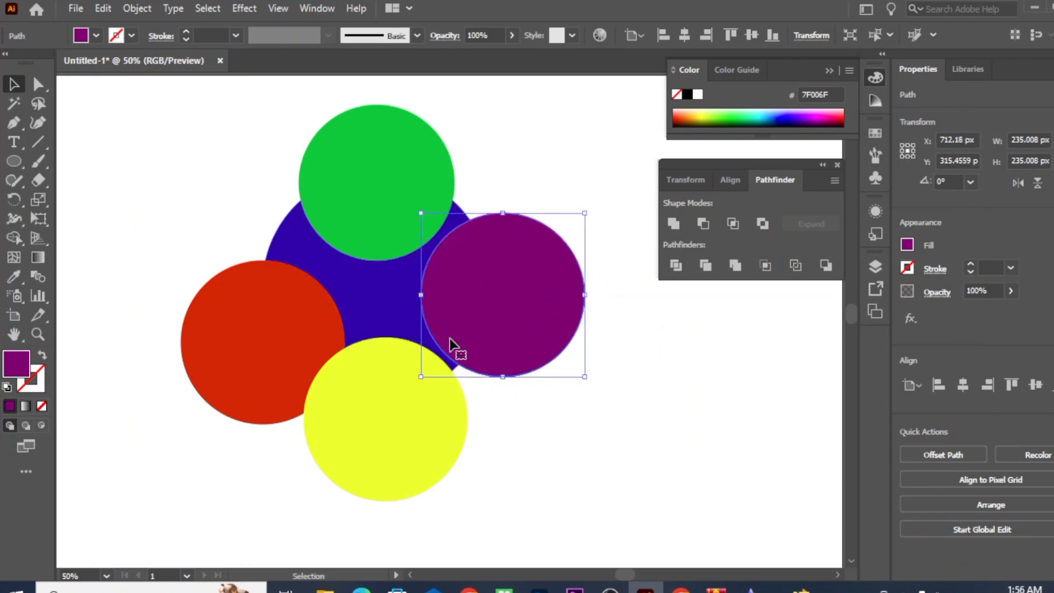
left_click_drag(464, 261, 562, 345)
left_click_drag(381, 191, 192, 154)
left_click_drag(378, 407, 429, 509)
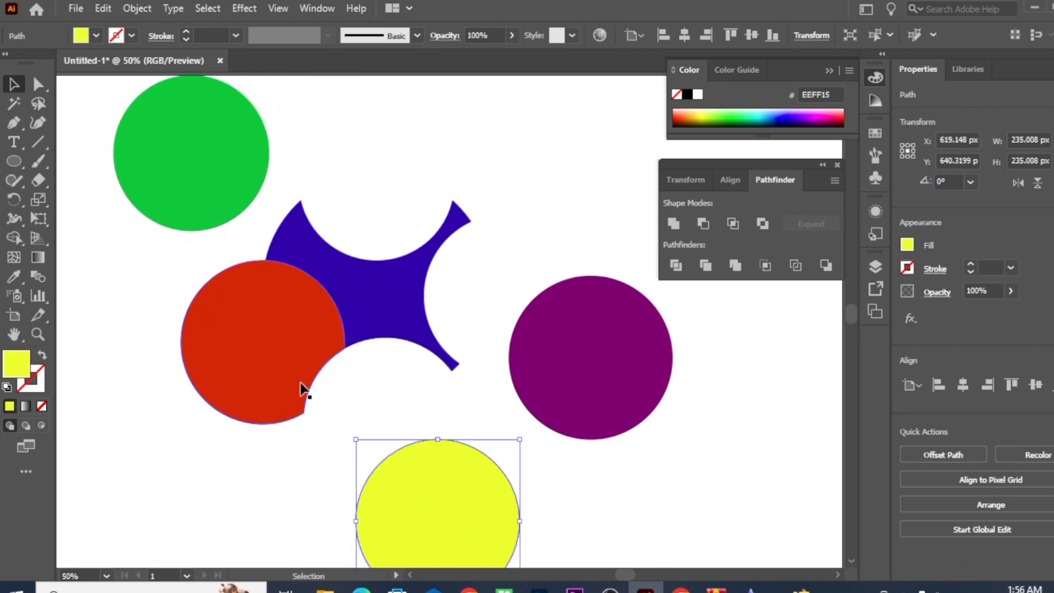
mouse_move(287, 337)
left_mouse_down()
mouse_move(202, 411)
mouse_move(292, 335)
left_mouse_up()
left_click(350, 196)
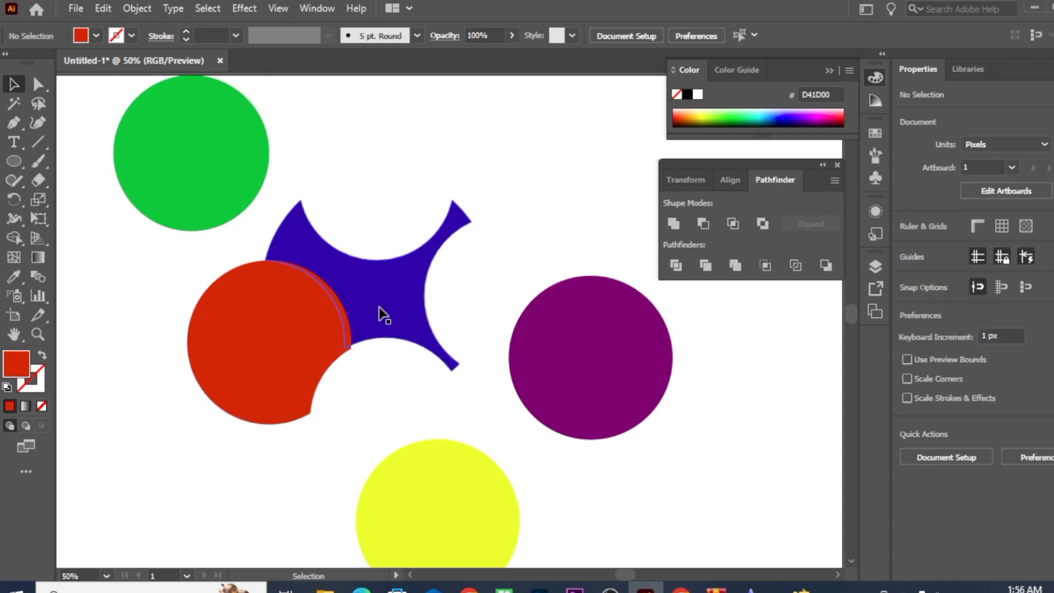
left_click_drag(382, 310, 430, 227)
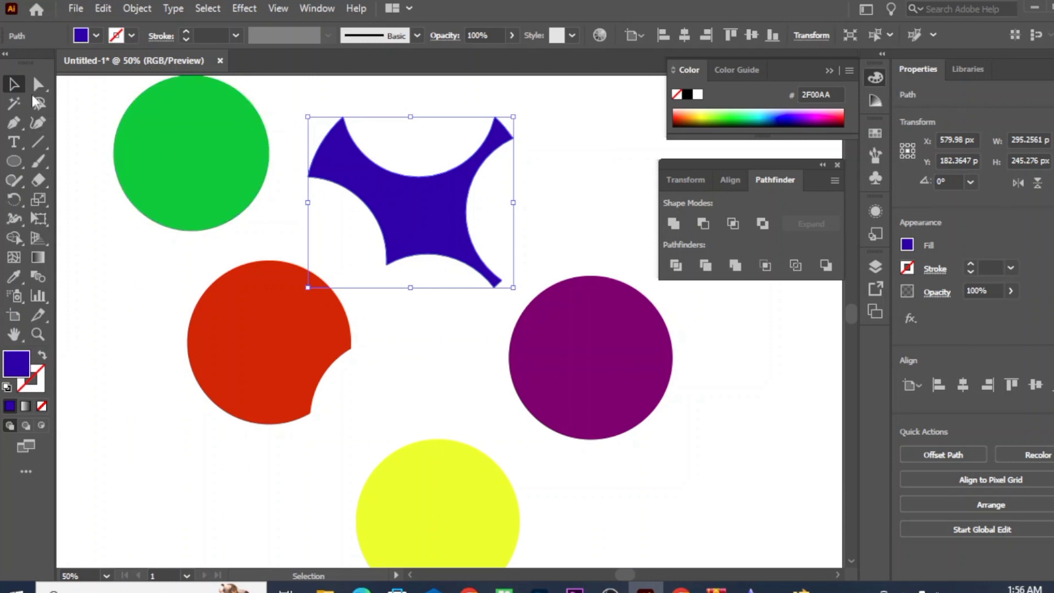
Delete all the trimmed pieces from the artboard
left_click_drag(92, 95, 575, 492)
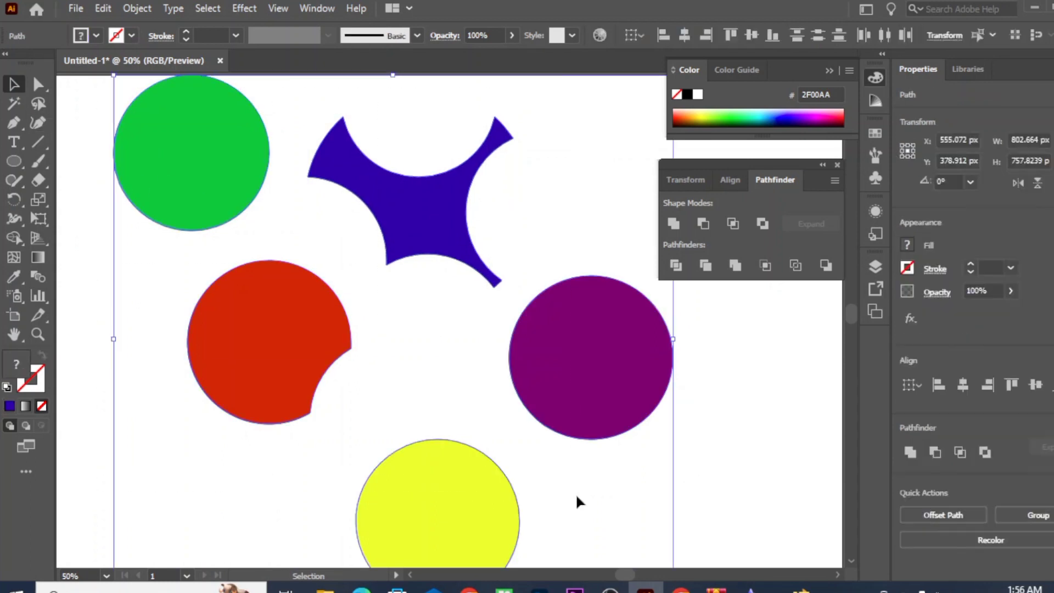
key("Delete")
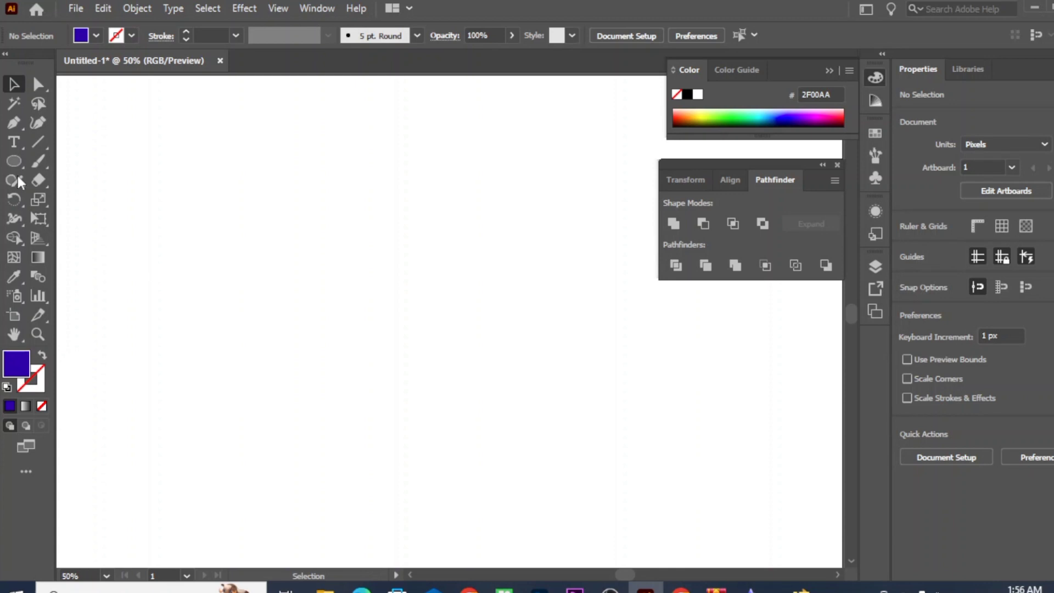
Add a capital letter G in Adobe Arabic and enlarge it to about 272 pt
left_click(14, 144)
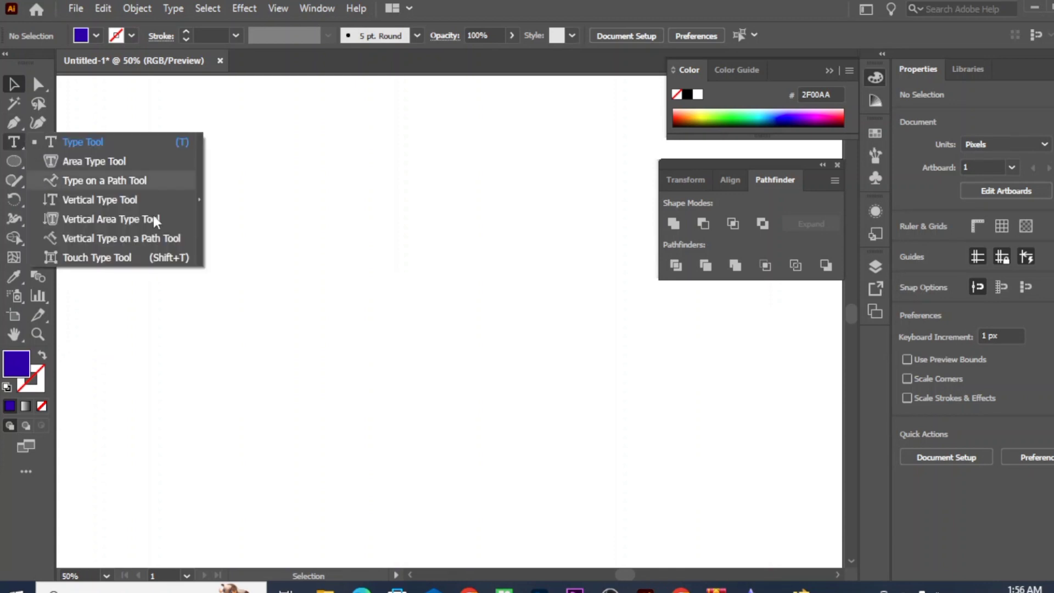
left_click(15, 141)
left_click(259, 245)
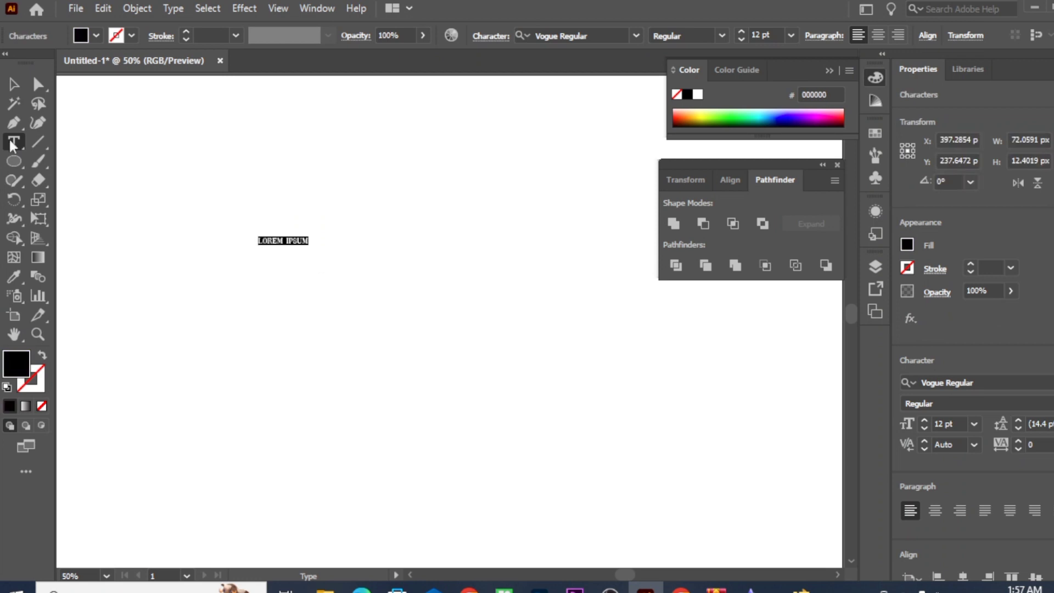
left_click(13, 84)
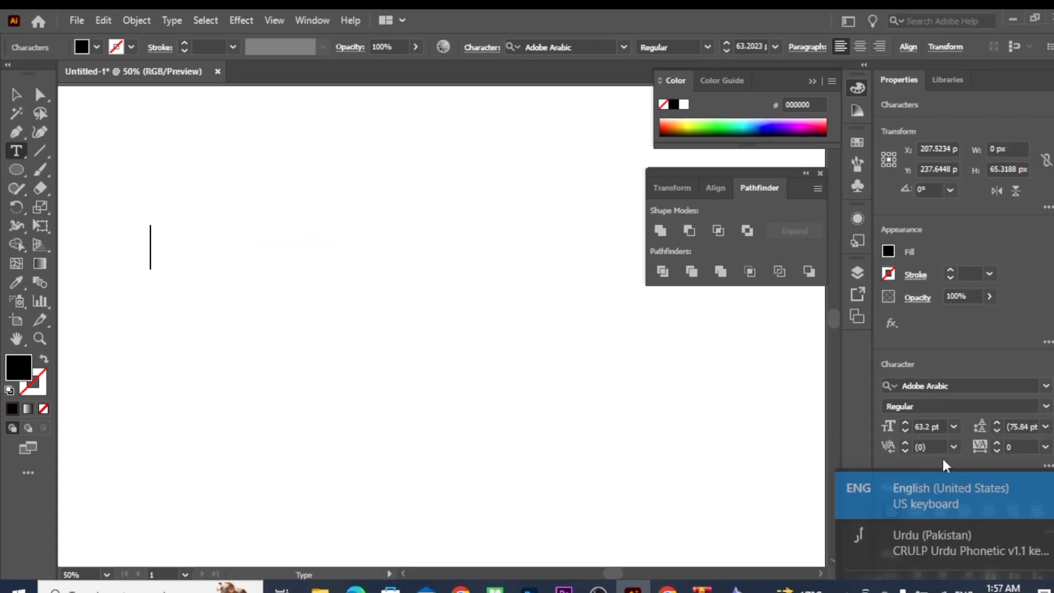
type("g")
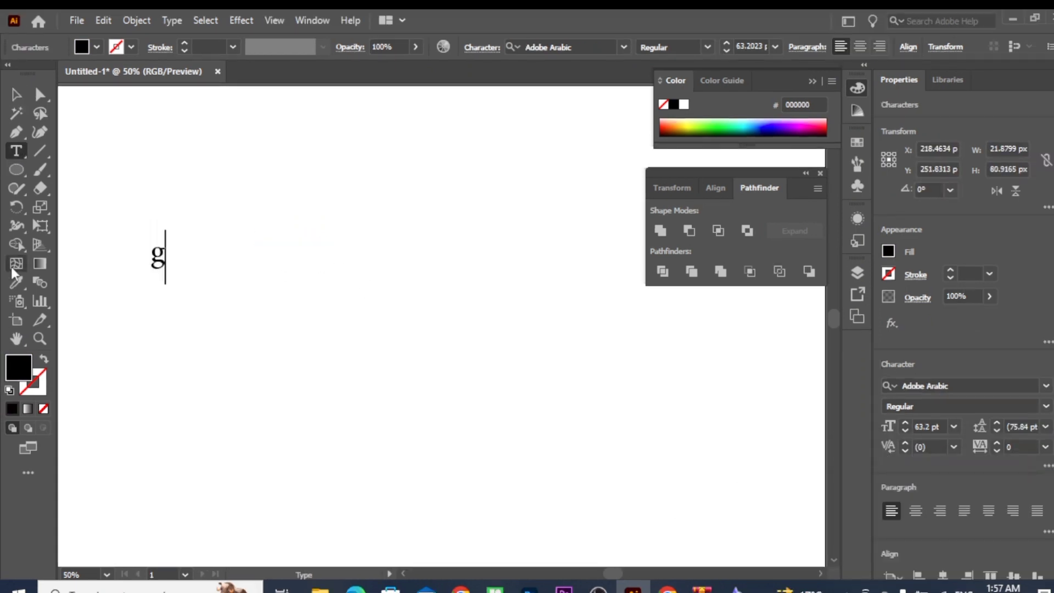
key("BackSpace")
type("G")
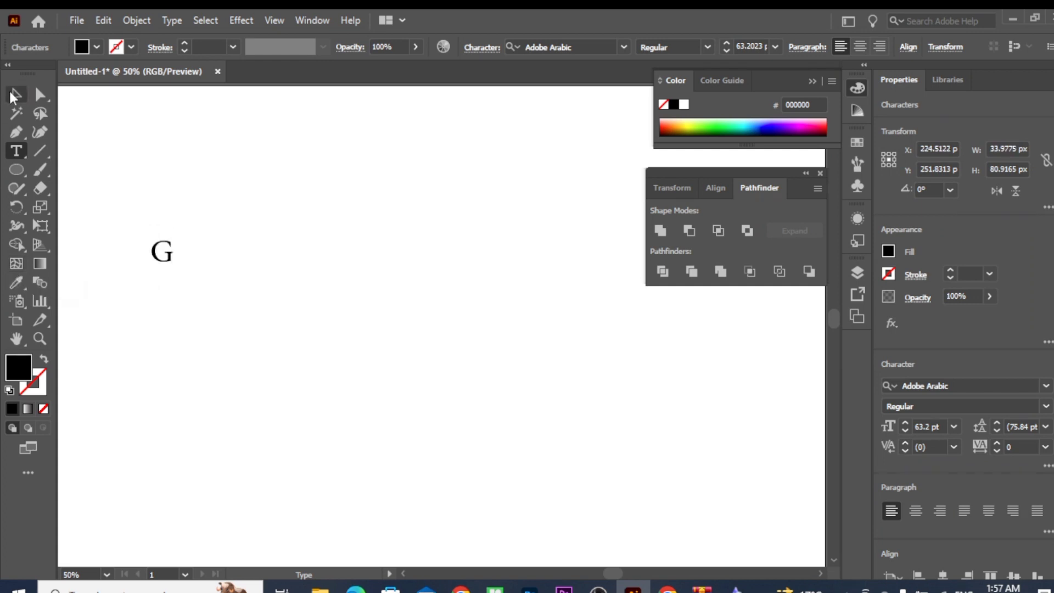
left_click(14, 96)
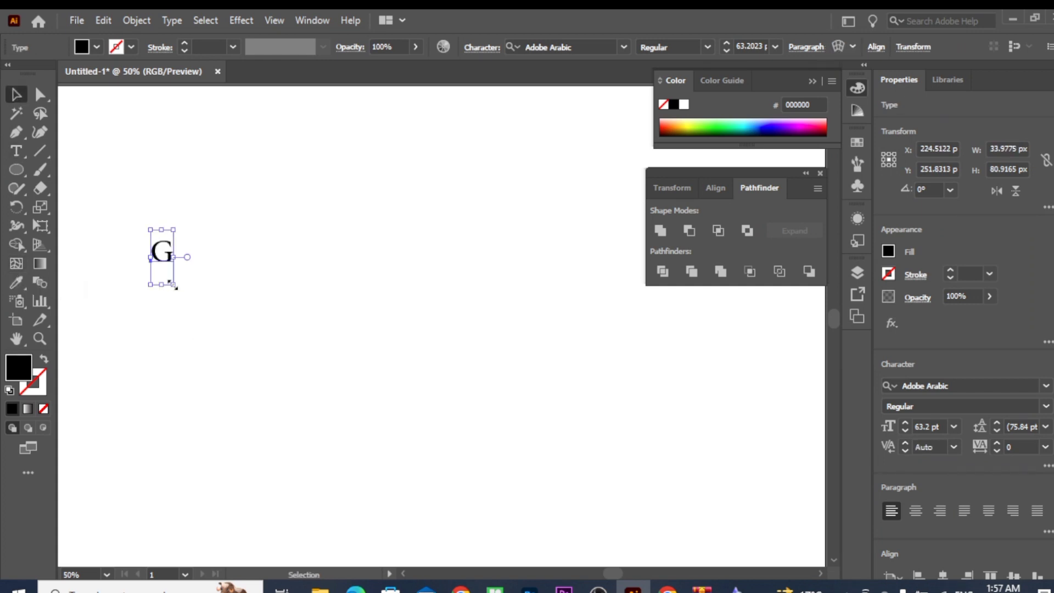
left_click_drag(175, 286, 212, 375)
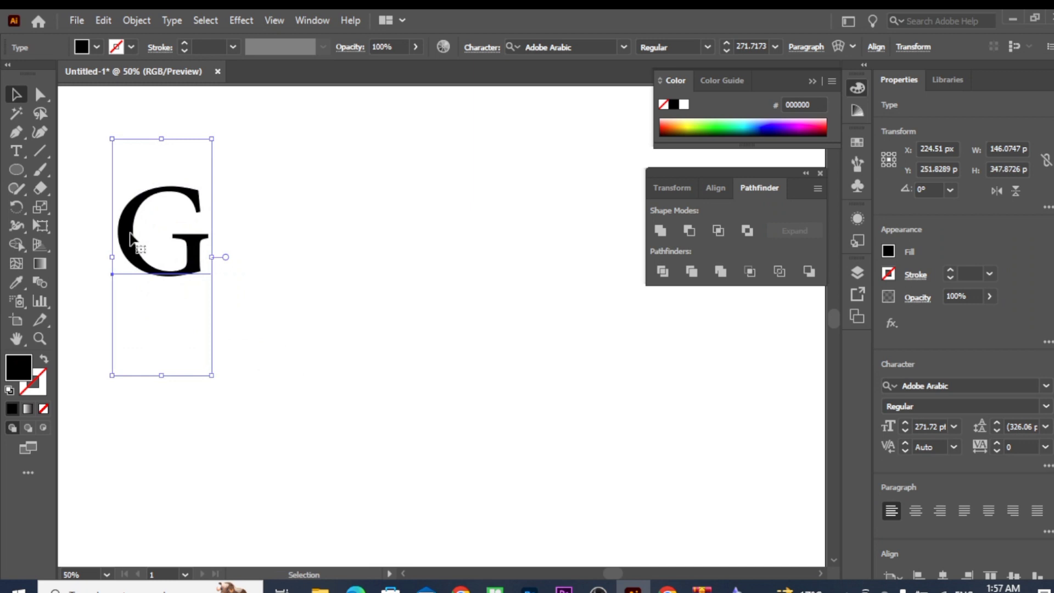
Duplicate the letter G beside the original and change the left letter to a capital A
left_click_drag(130, 236, 196, 261)
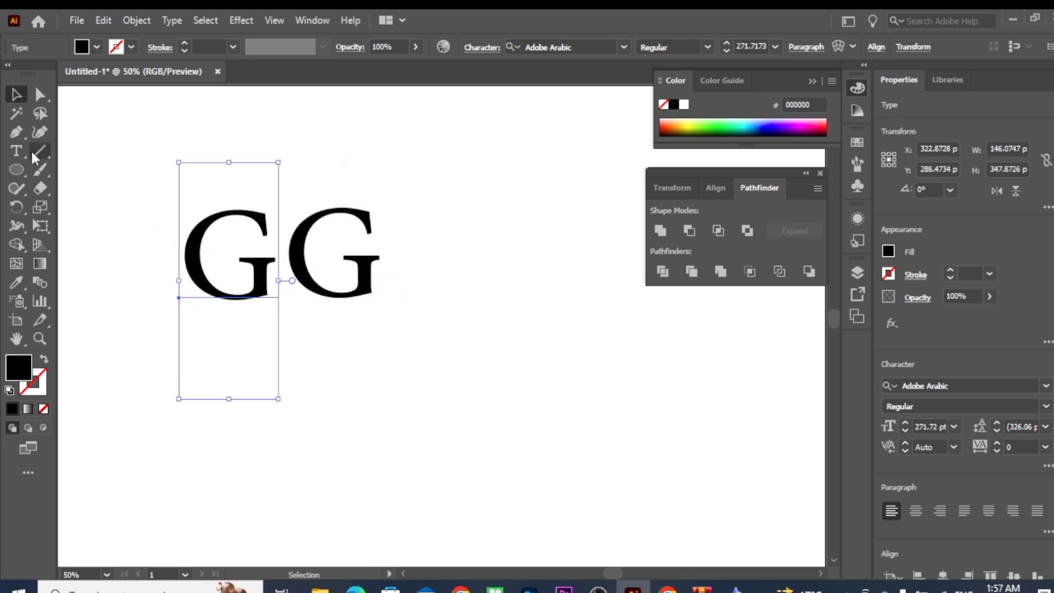
key("t")
left_click(272, 261)
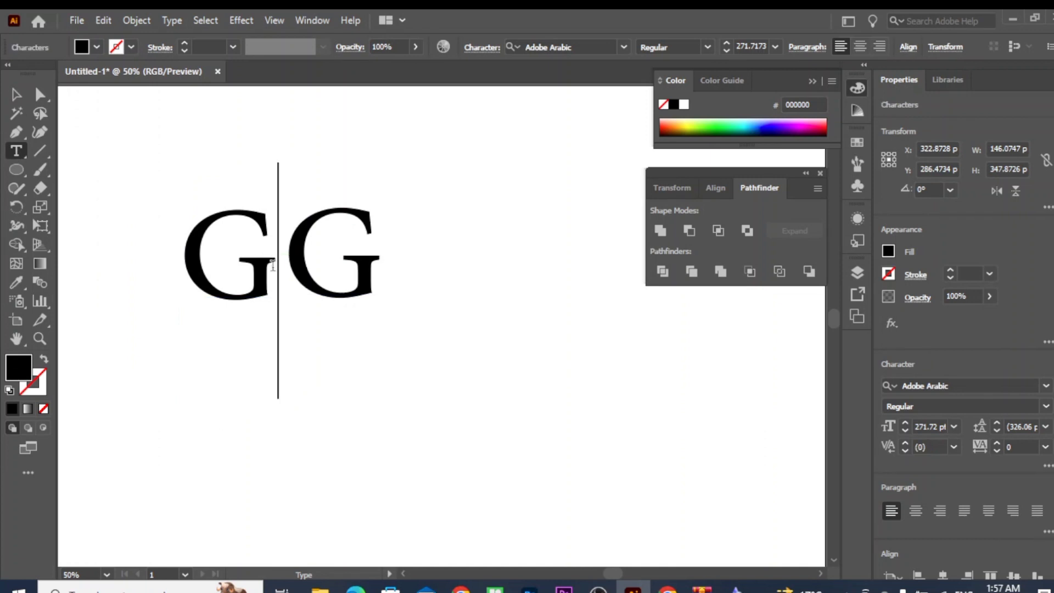
key("BackSpace")
type("A")
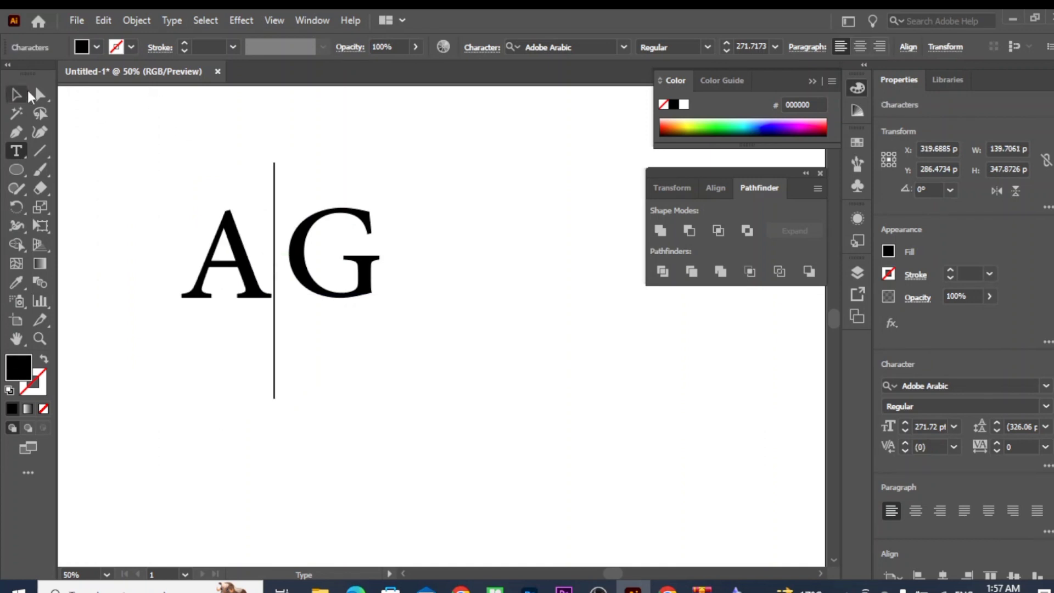
Move the G so that it overlaps the right leg of the A, and adjust the A's position slightly
left_click(16, 95)
left_click(311, 312)
left_click_drag(303, 272, 246, 273)
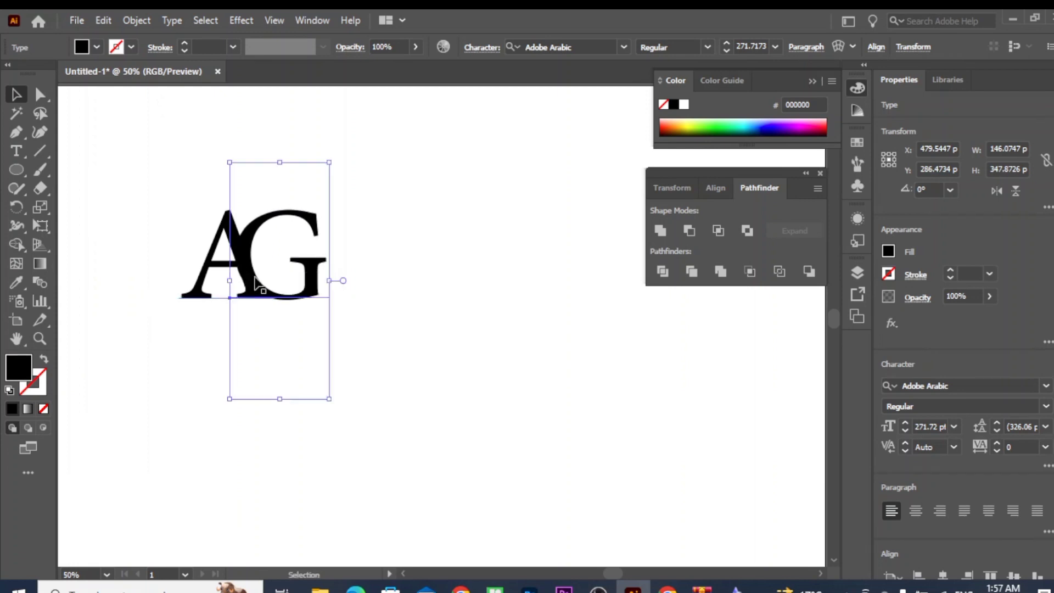
left_click(522, 372)
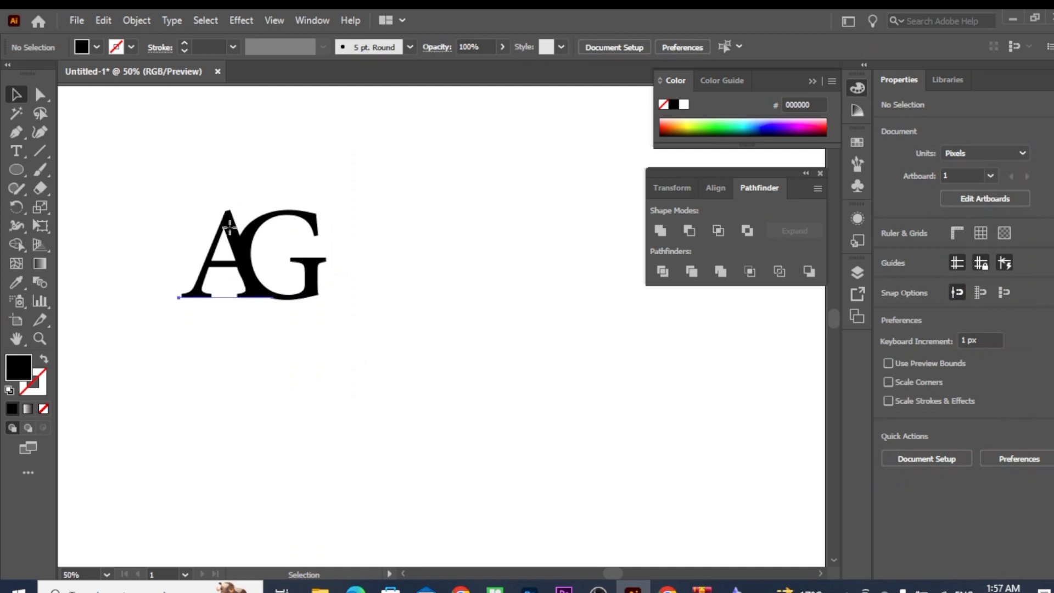
left_click_drag(229, 226, 230, 230)
left_click(496, 335)
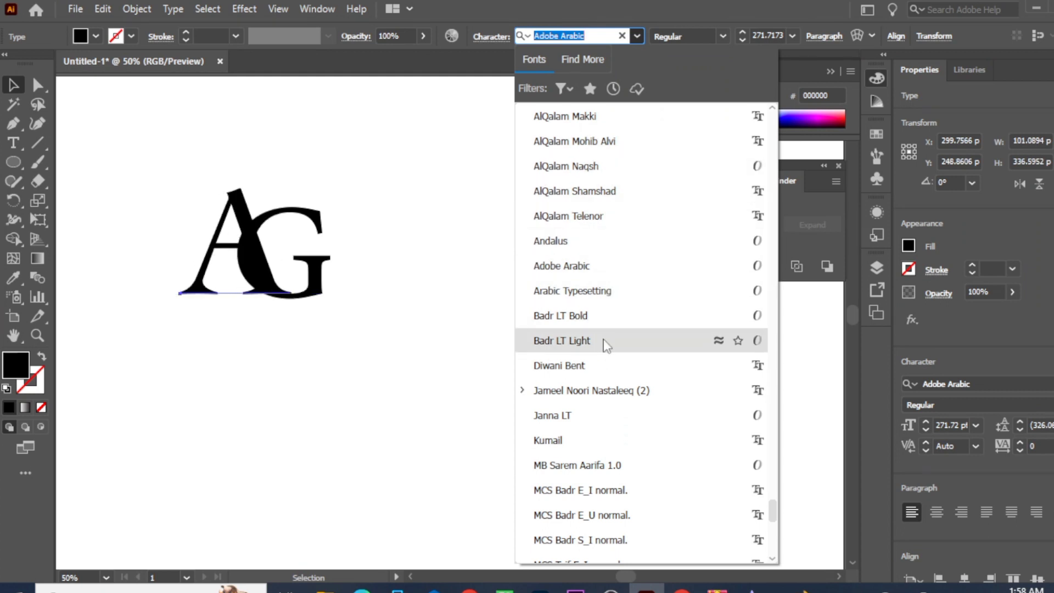
Change the A's font to Janna LT and move the letter left, mostly clear of the G
left_click(600, 419)
left_click(376, 324)
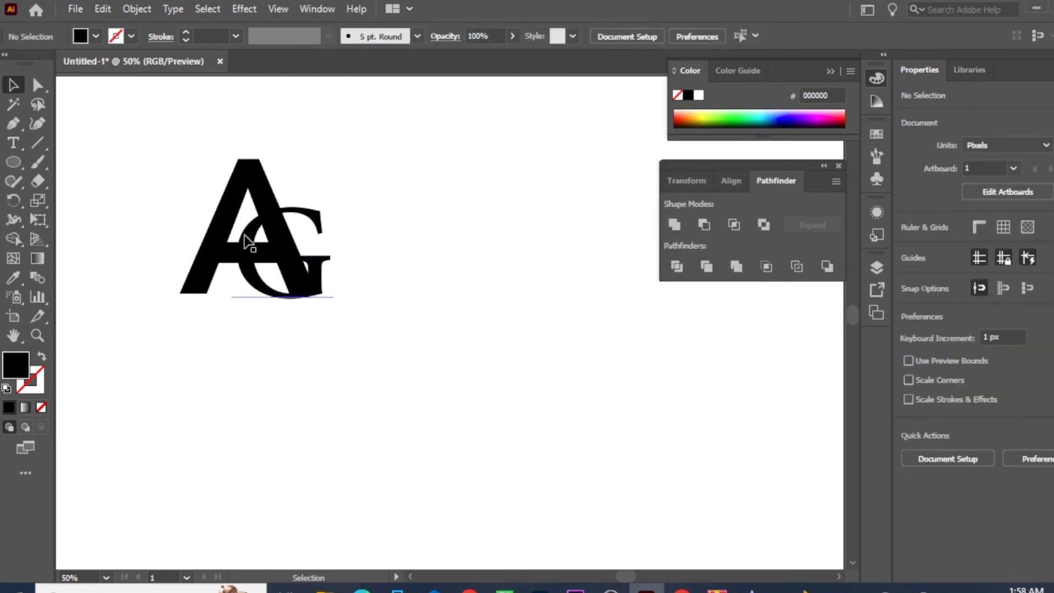
left_click_drag(217, 247, 143, 247)
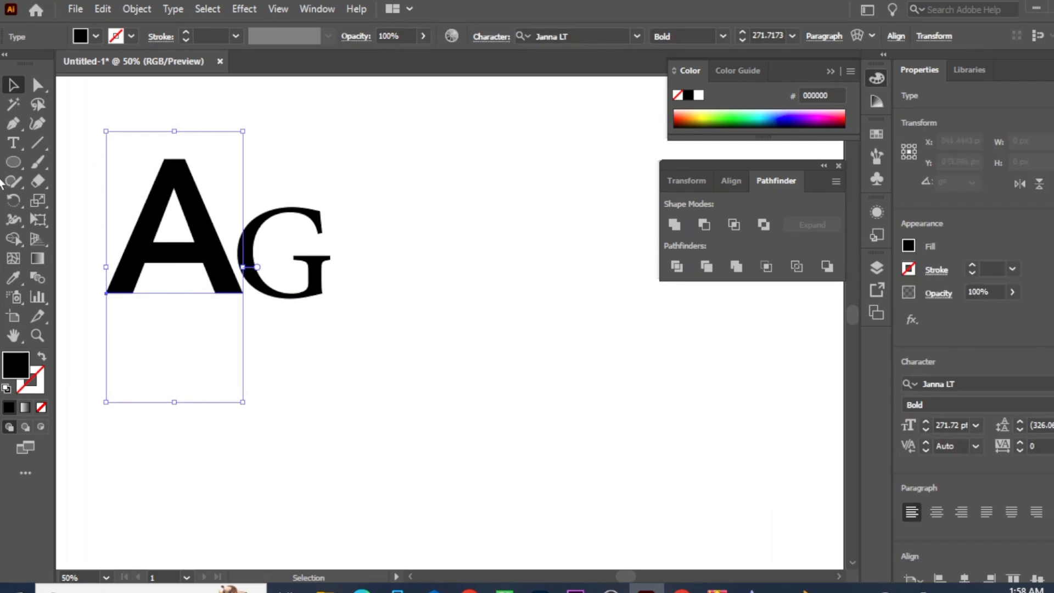
Copy the A's Janna LT Bold type style onto the G with the Eyedropper
left_click(305, 227)
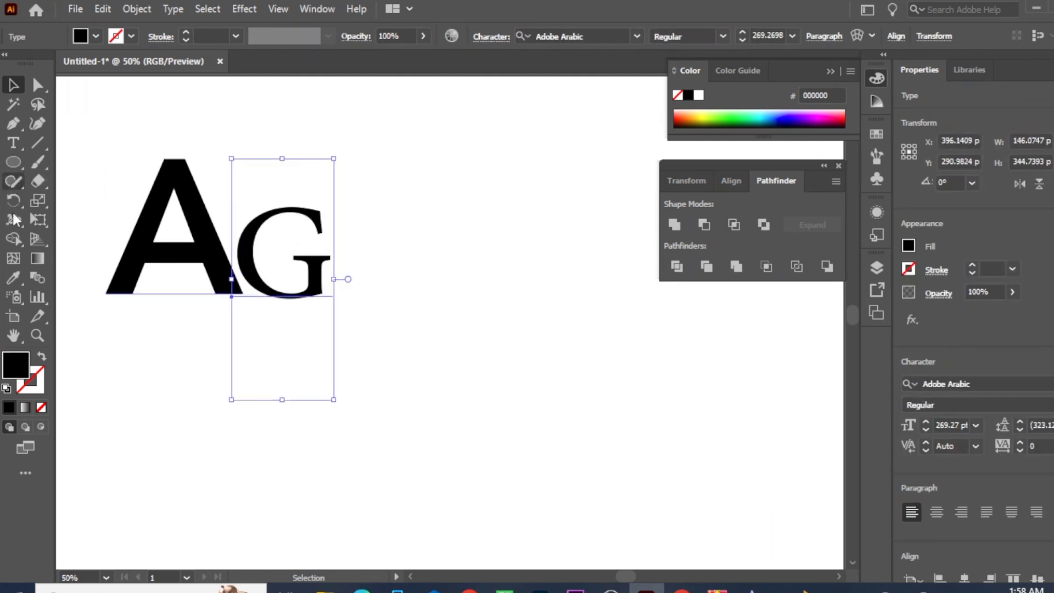
left_click(13, 277)
left_click(180, 184)
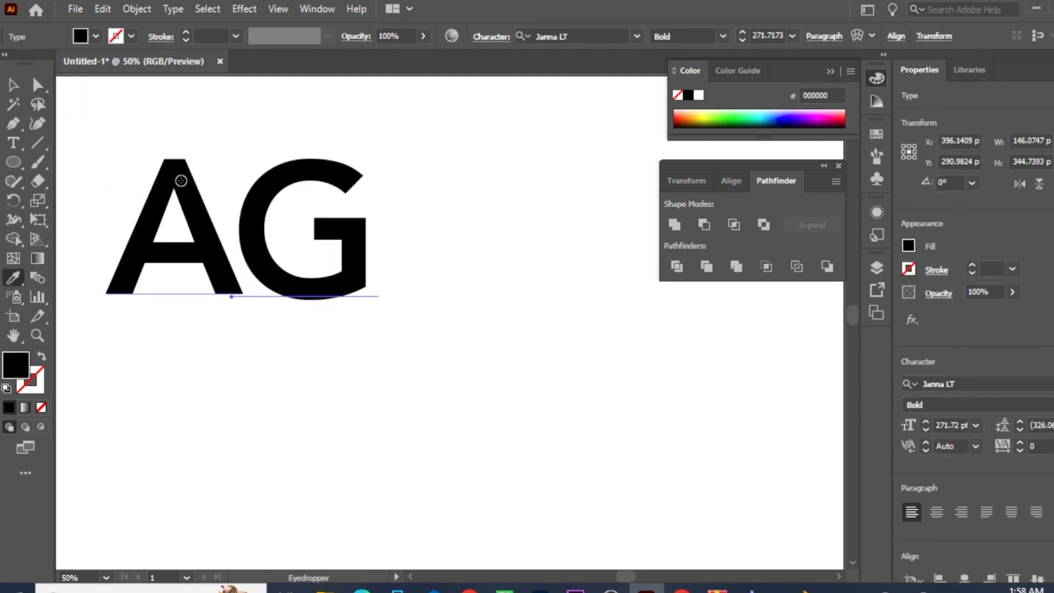
left_click(15, 82)
left_click(473, 320)
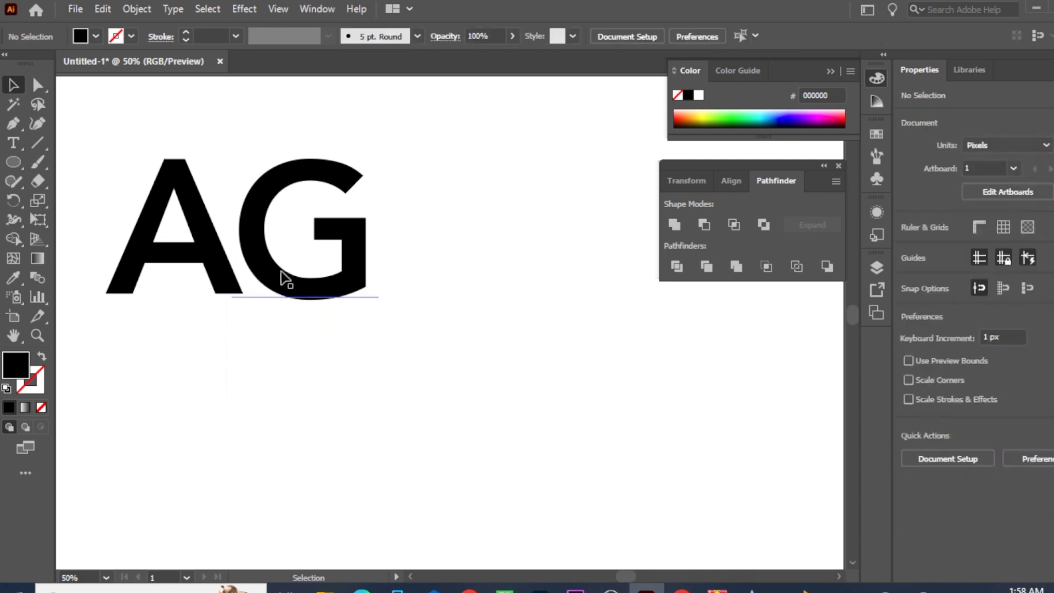
Overlap the G on the A's right leg, stretch it to about 294 pt and slightly wider, and fine-tune both letters' positions
left_click_drag(285, 284, 186, 271)
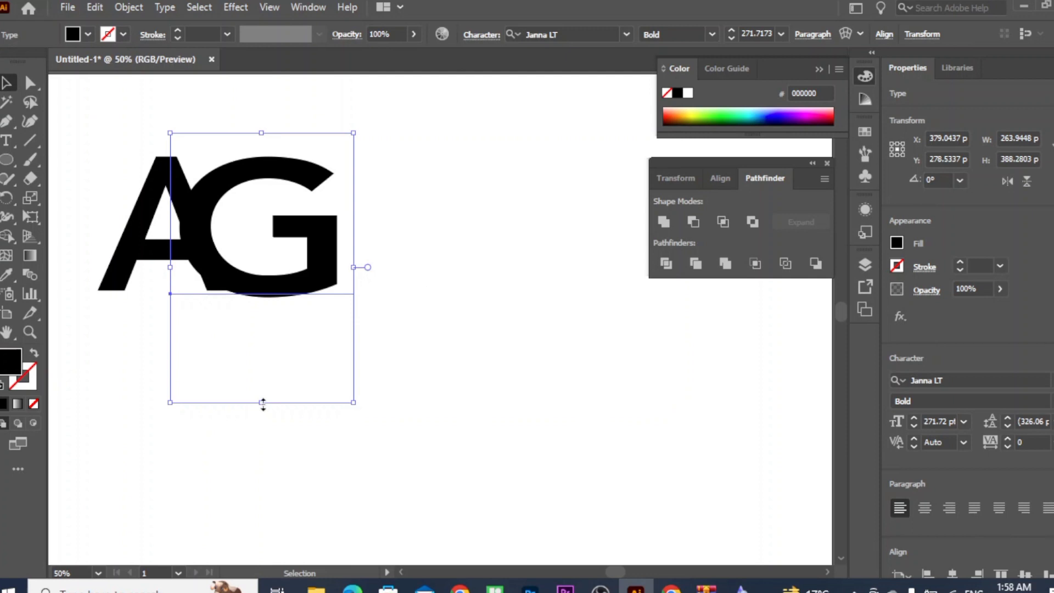
left_click_drag(263, 402, 261, 424)
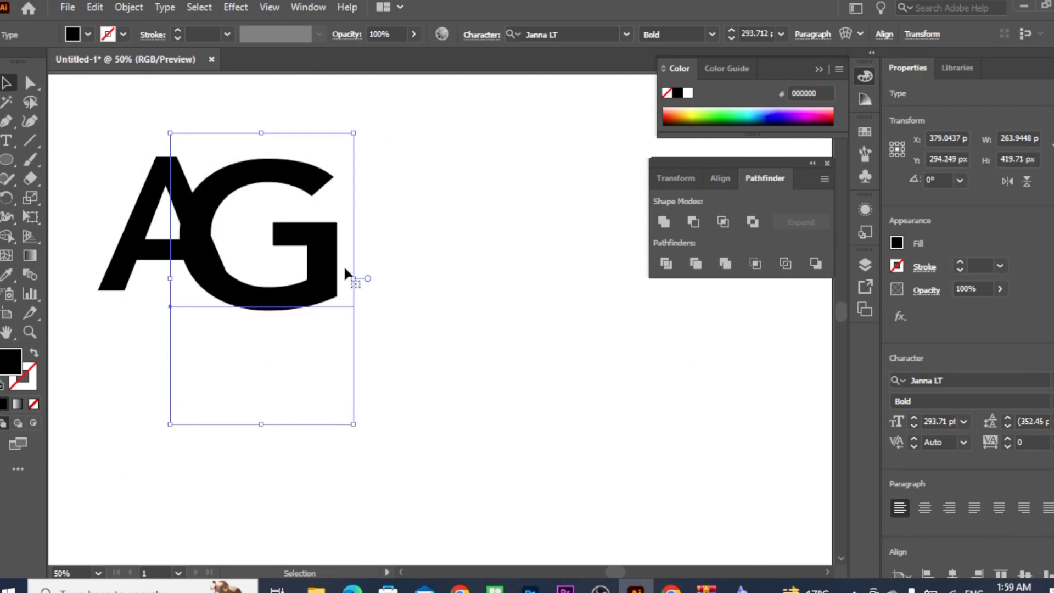
left_click_drag(354, 278, 361, 278)
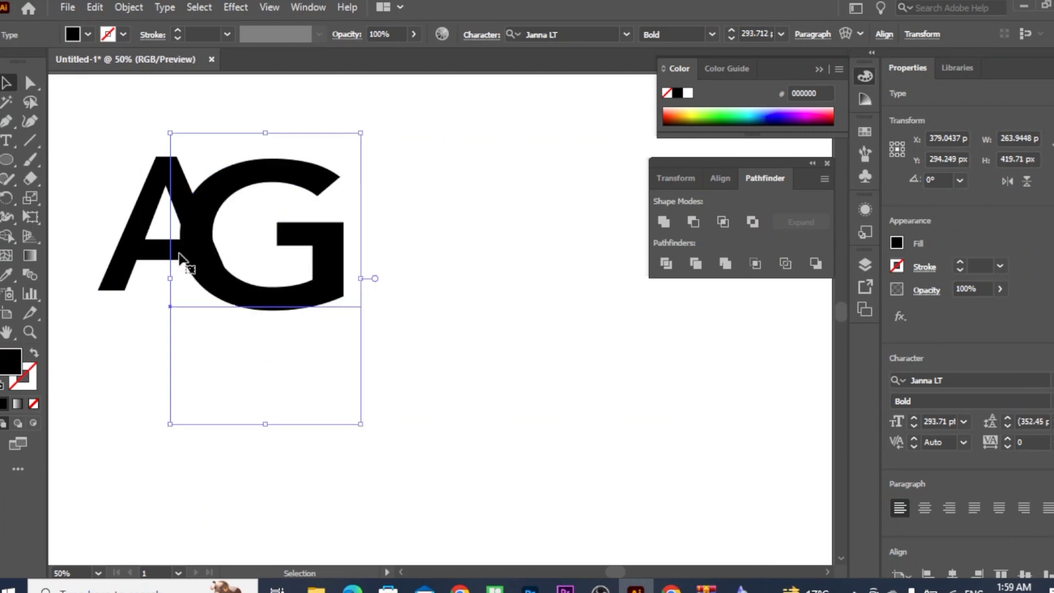
left_click_drag(205, 265, 205, 270)
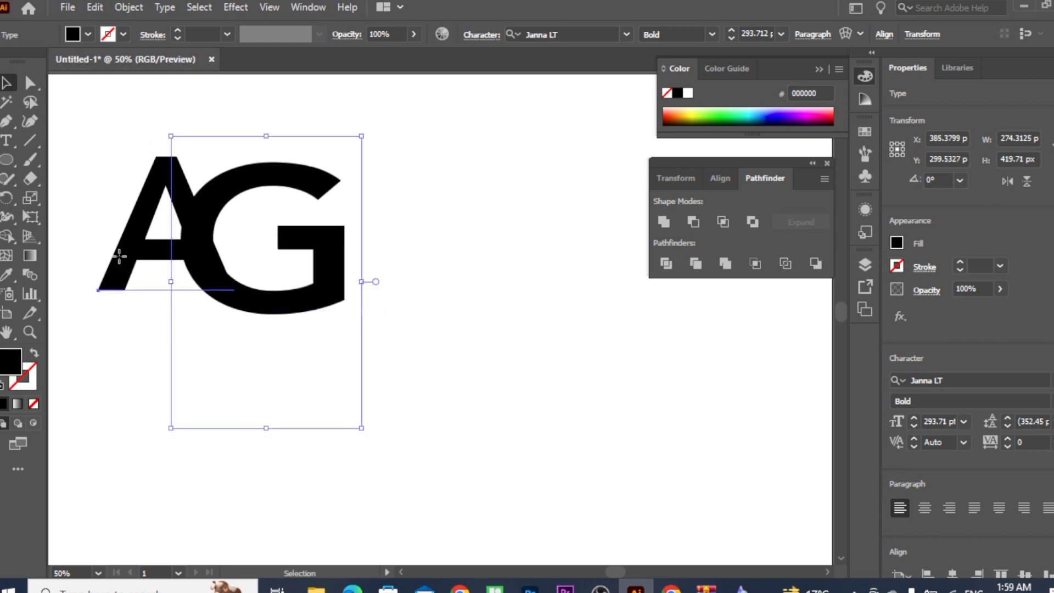
left_click_drag(119, 256, 113, 254)
left_click(238, 368)
left_click(522, 374)
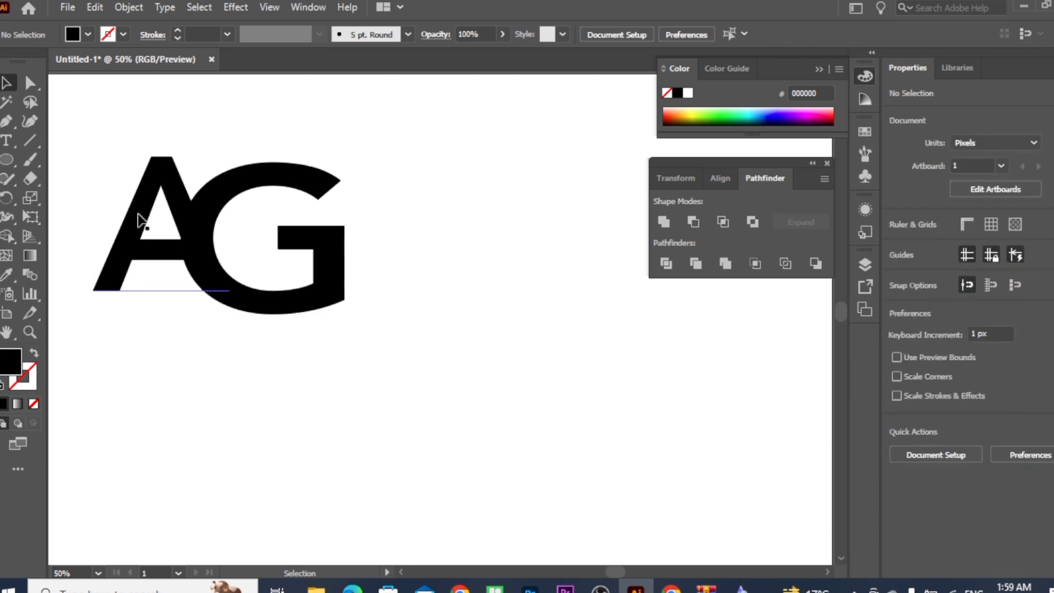
Select both overlapping live-text letters and try to apply the Trim pathfinder to them
left_click_drag(142, 179, 311, 345)
key("ctrl+z")
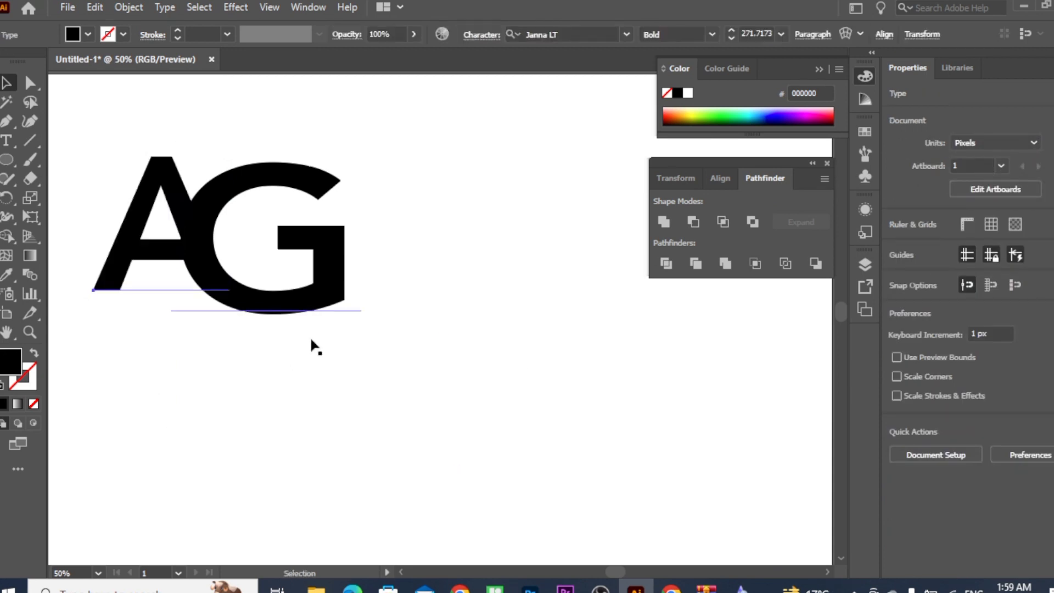
left_click_drag(99, 114, 380, 343)
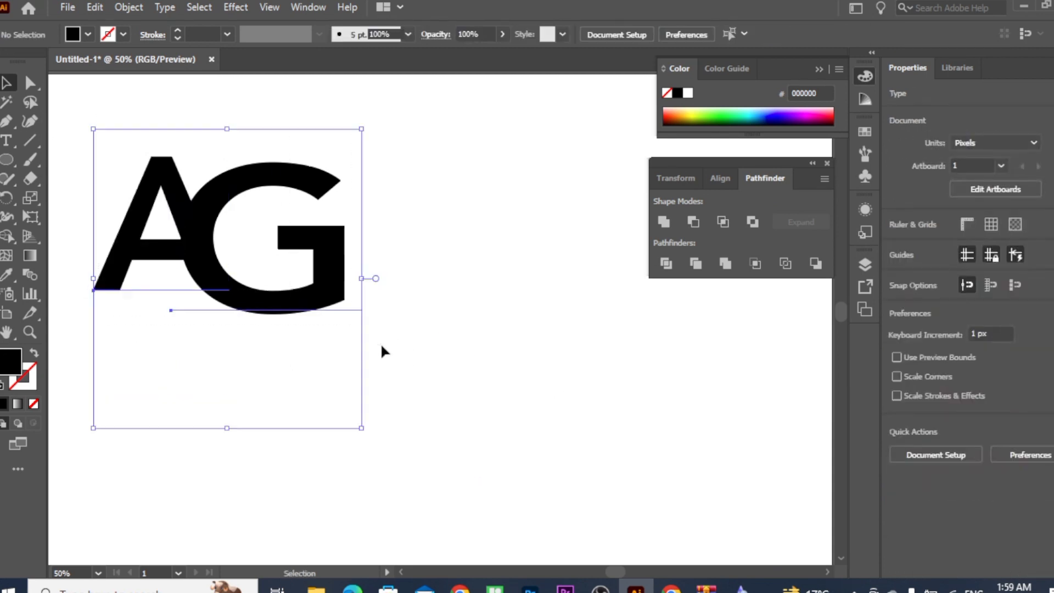
left_click(695, 264)
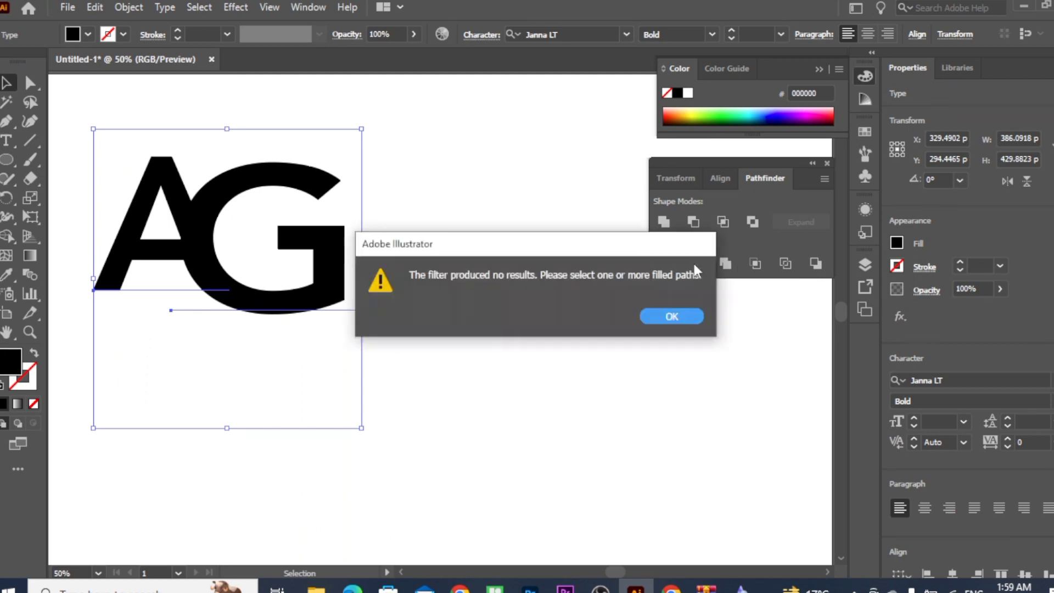
left_click(653, 315)
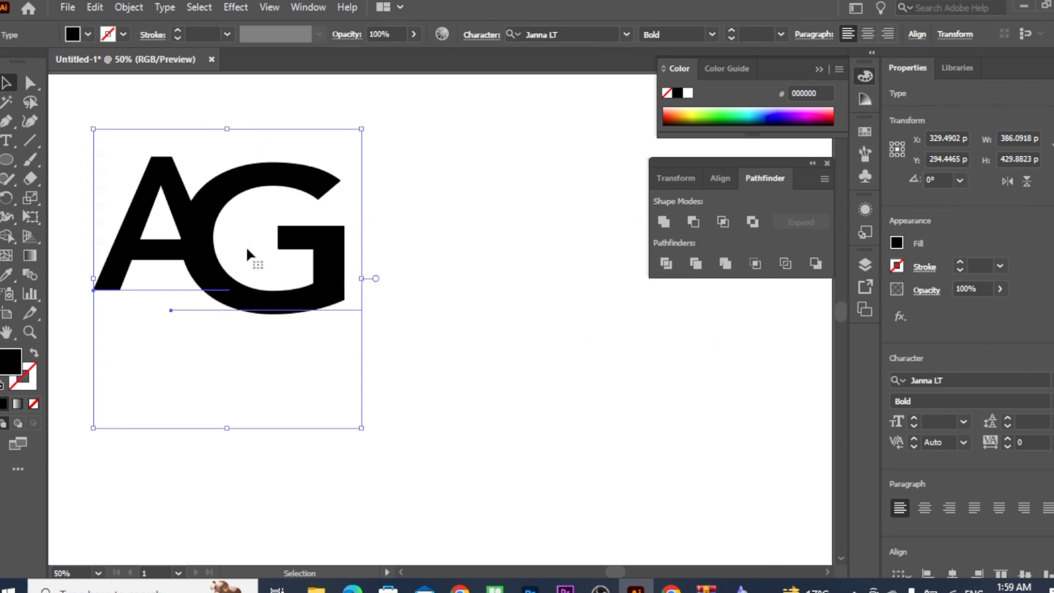
Convert both letters to outlines and apply the Trim pathfinder to them
right_click(199, 209)
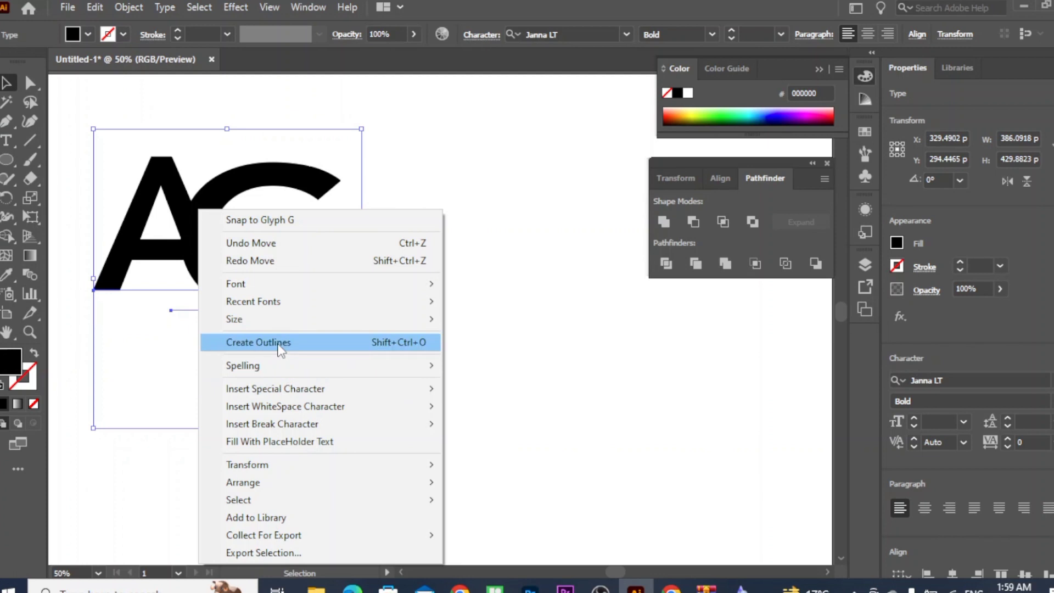
left_click(301, 343)
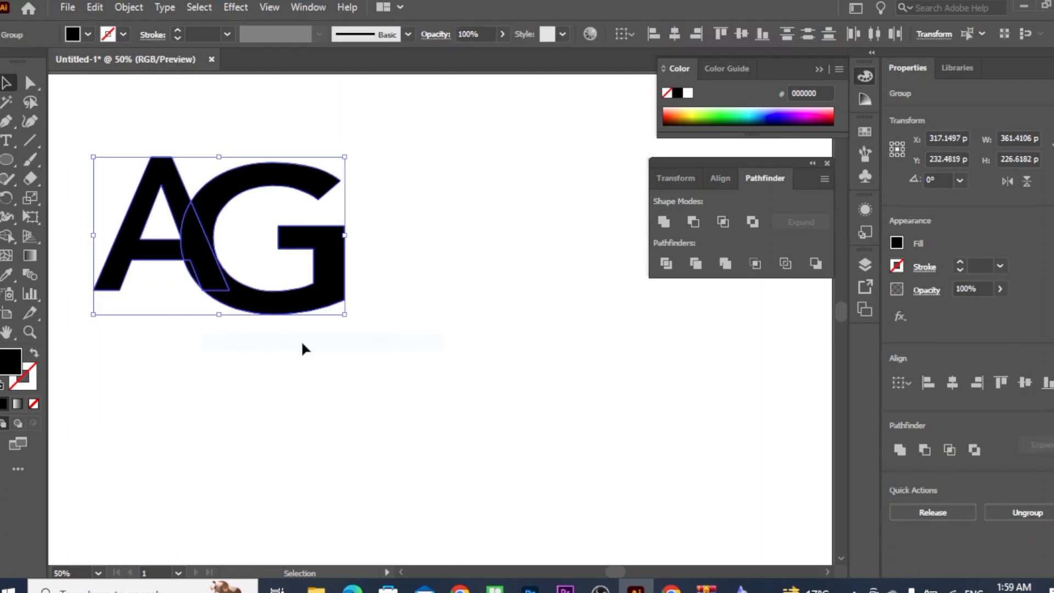
left_click(696, 265)
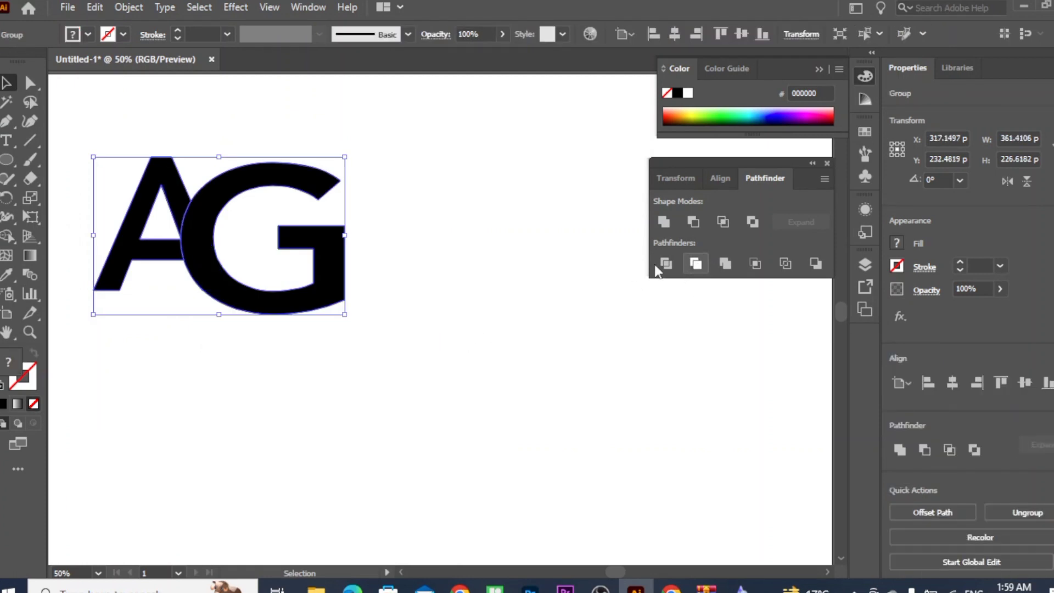
Move the trimmed AG lettering to the right and ungroup it
left_click(284, 258)
left_click_drag(206, 263, 285, 265)
right_click(282, 255)
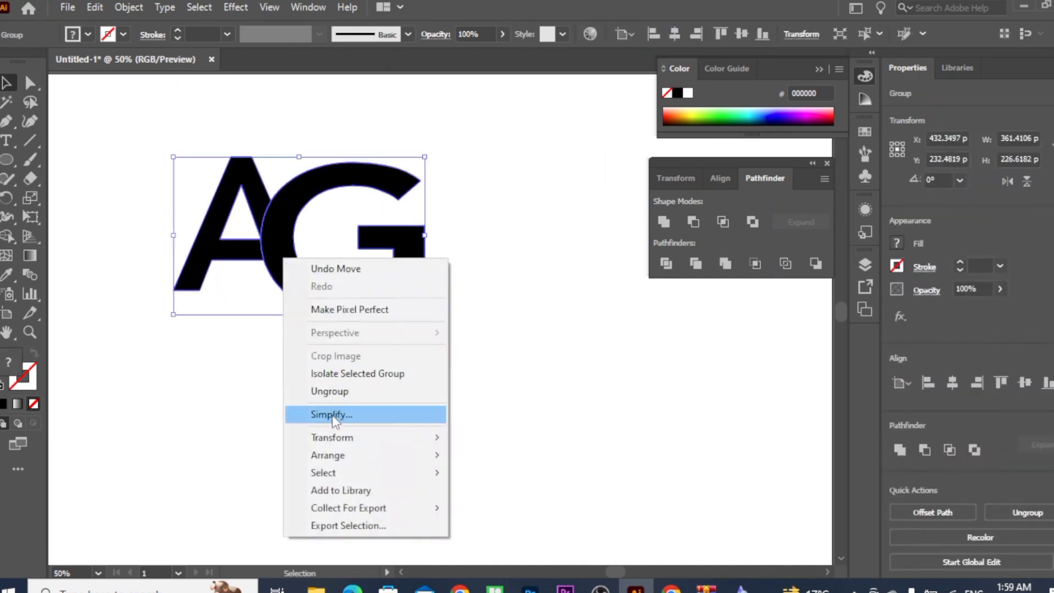
left_click(329, 390)
left_click(357, 346)
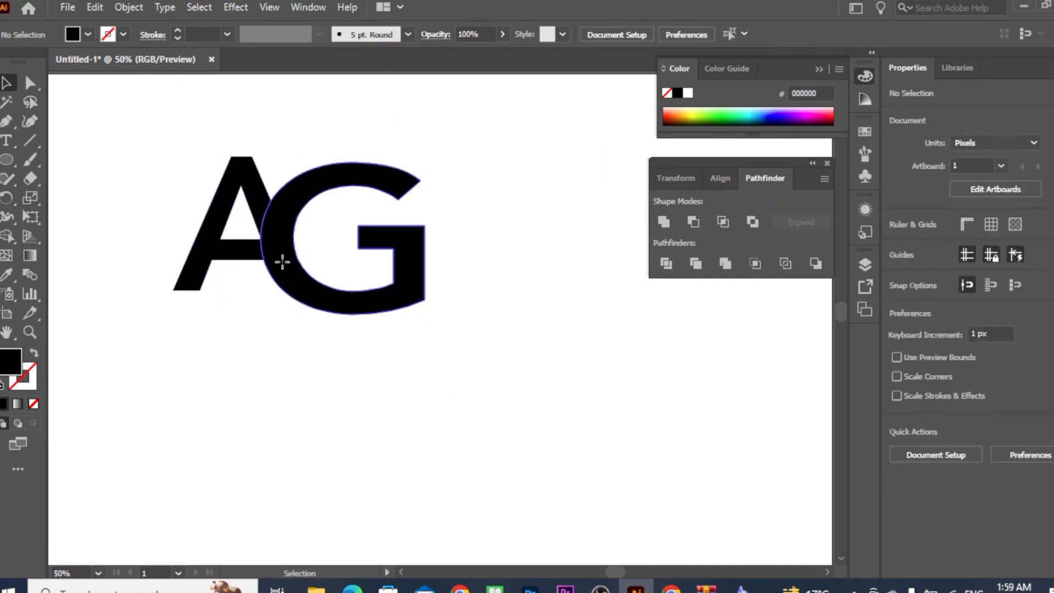
Move the G away to expose the cut in the A, and place it back leaving a narrow gap between the letters
left_click_drag(277, 263, 390, 263)
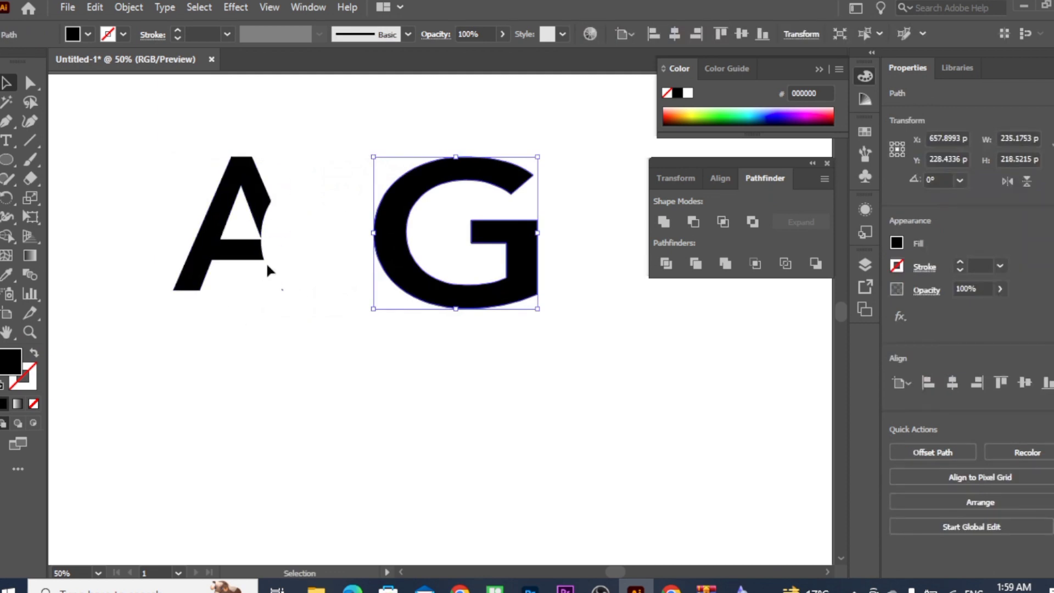
left_click_drag(407, 256, 296, 261)
left_click(497, 250)
left_click(564, 316)
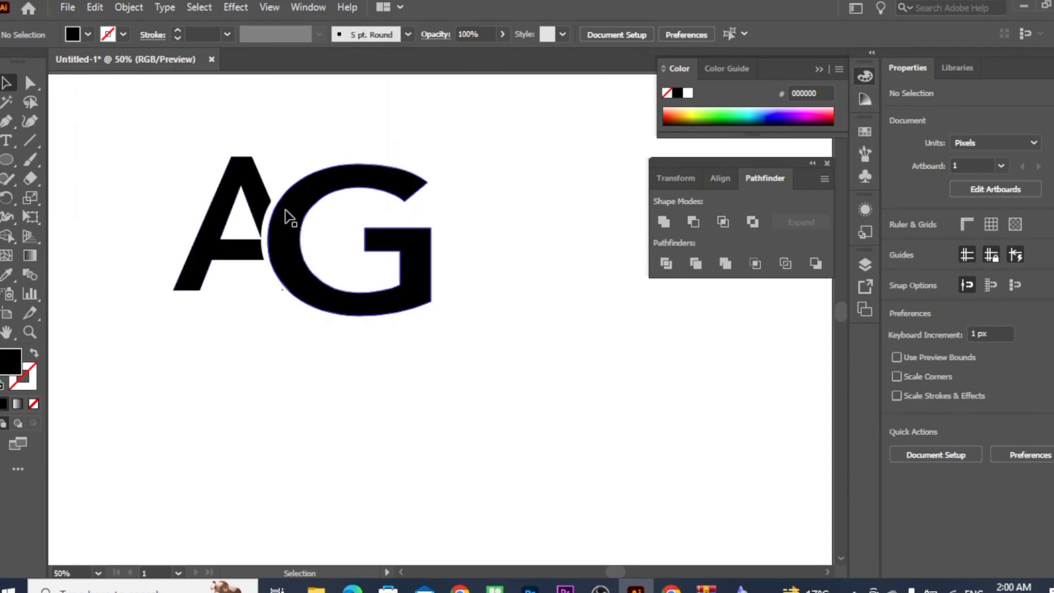
mouse_move(288, 221)
left_mouse_down()
mouse_move(301, 216)
mouse_move(284, 212)
left_mouse_up()
left_click(496, 316)
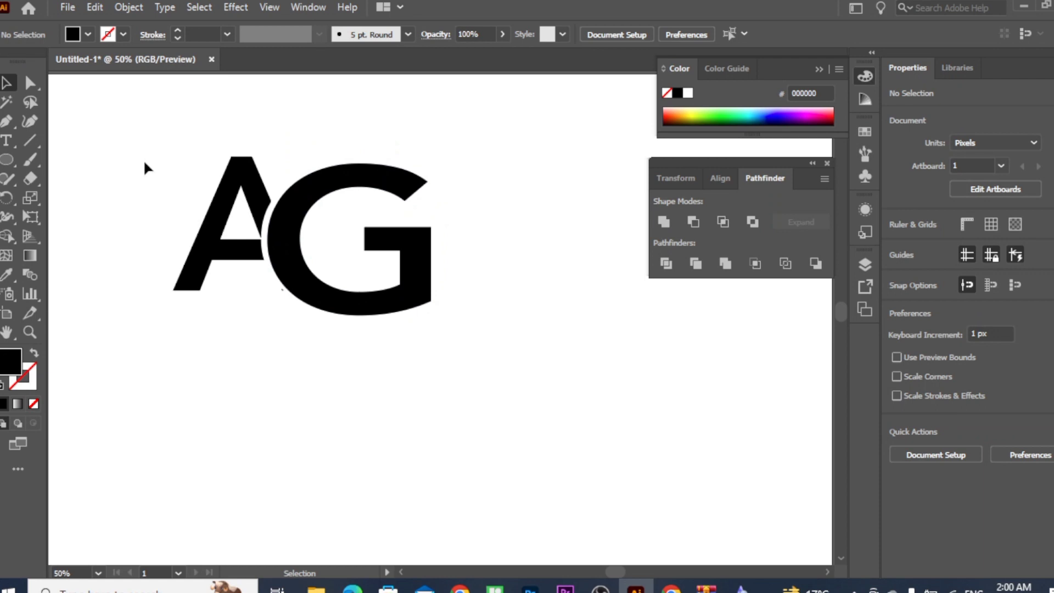
Undo the repositioning of the G until it sits against the A without a gap
key("ctrl+z")
key("ctrl+z")
key("ctrl+z")
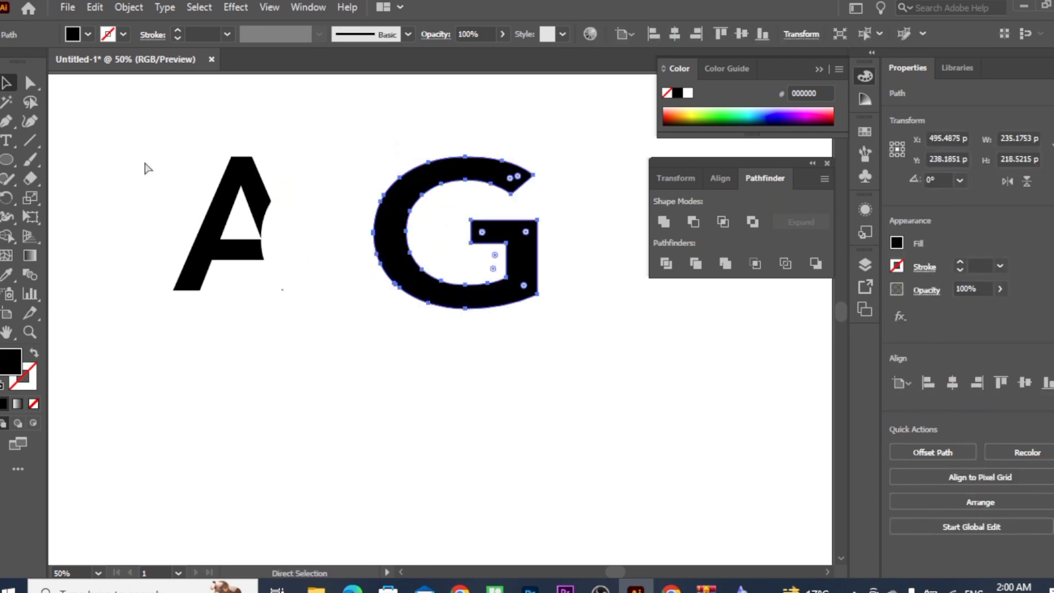
key("ctrl+shift+z")
left_click(477, 235)
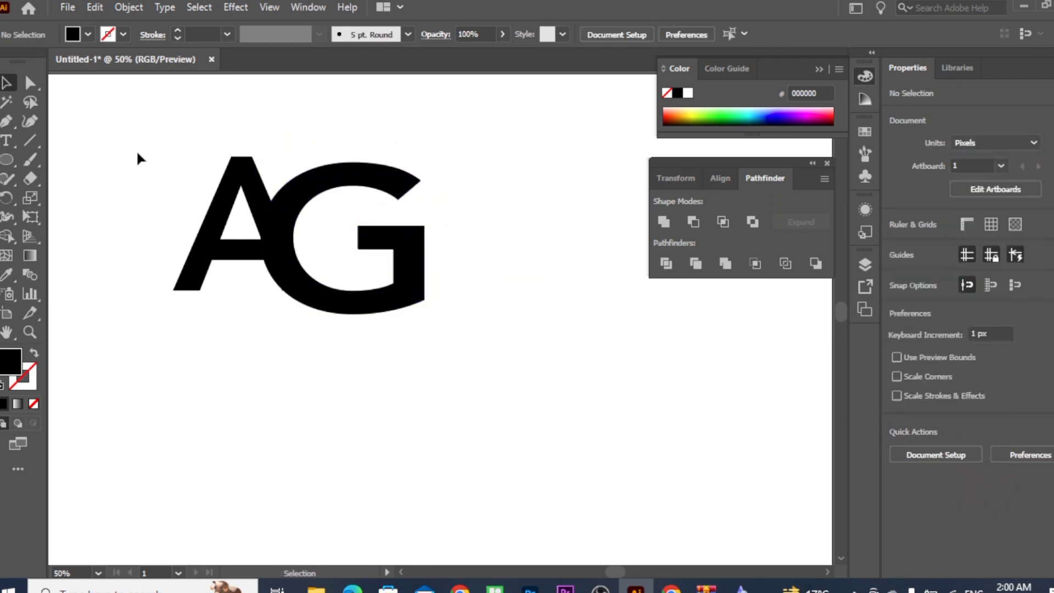
Undo the lettering's move, ungrouping, Trim and outline conversion to get back to the overlapping live-text letters
left_click_drag(136, 151, 439, 332)
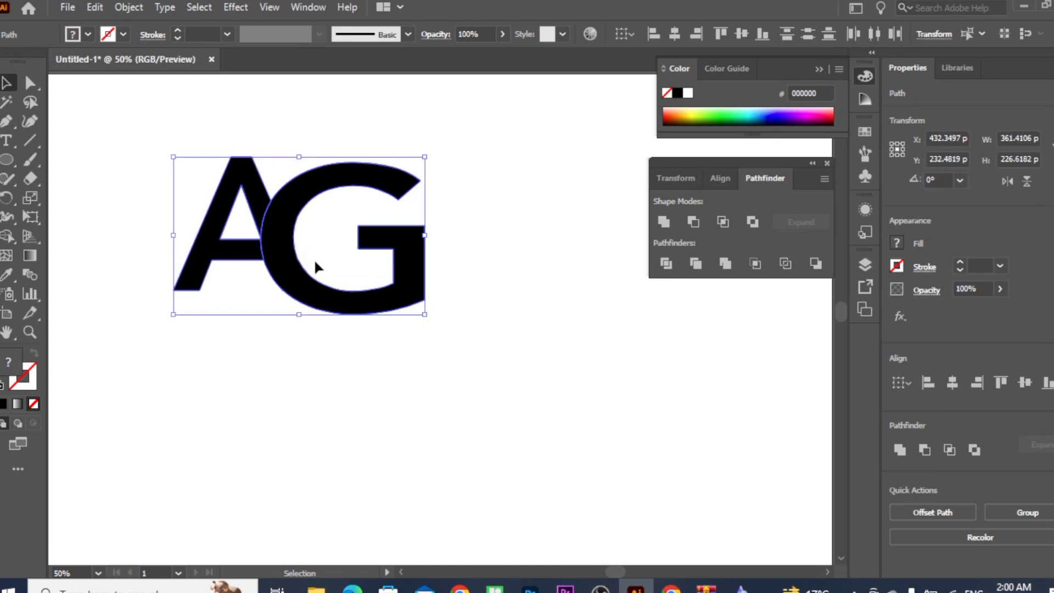
right_click(286, 266)
key("ctrl+g")
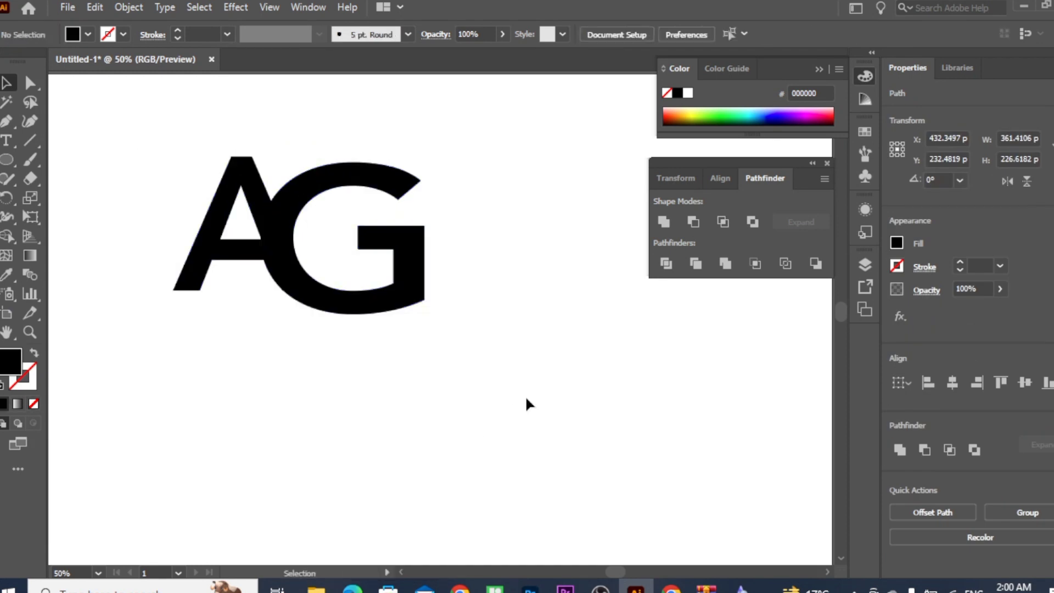
left_click_drag(236, 250, 156, 249)
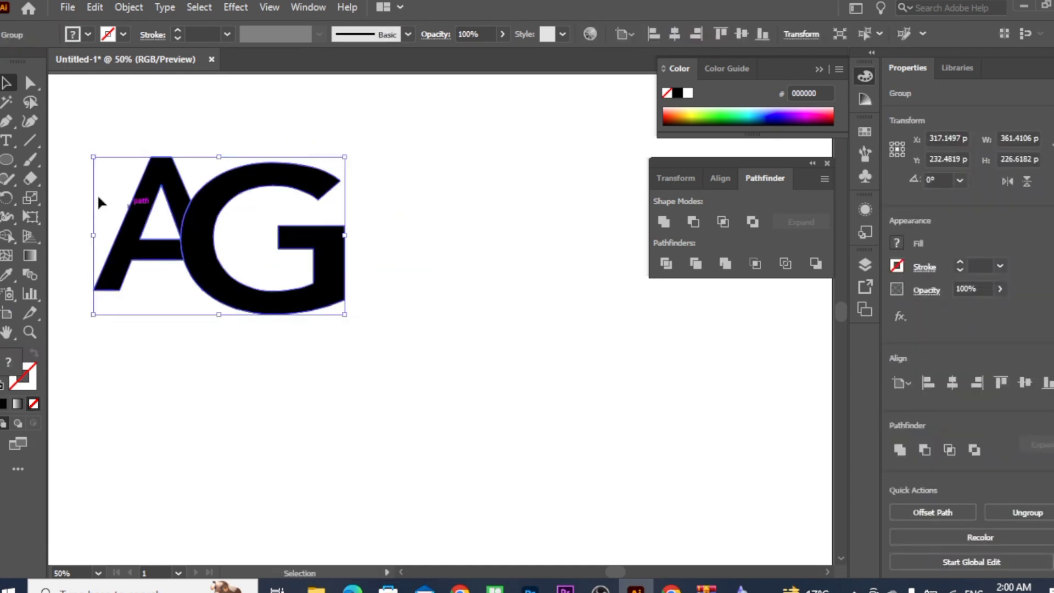
right_click(325, 296)
left_click(535, 351)
key("ctrl+z")
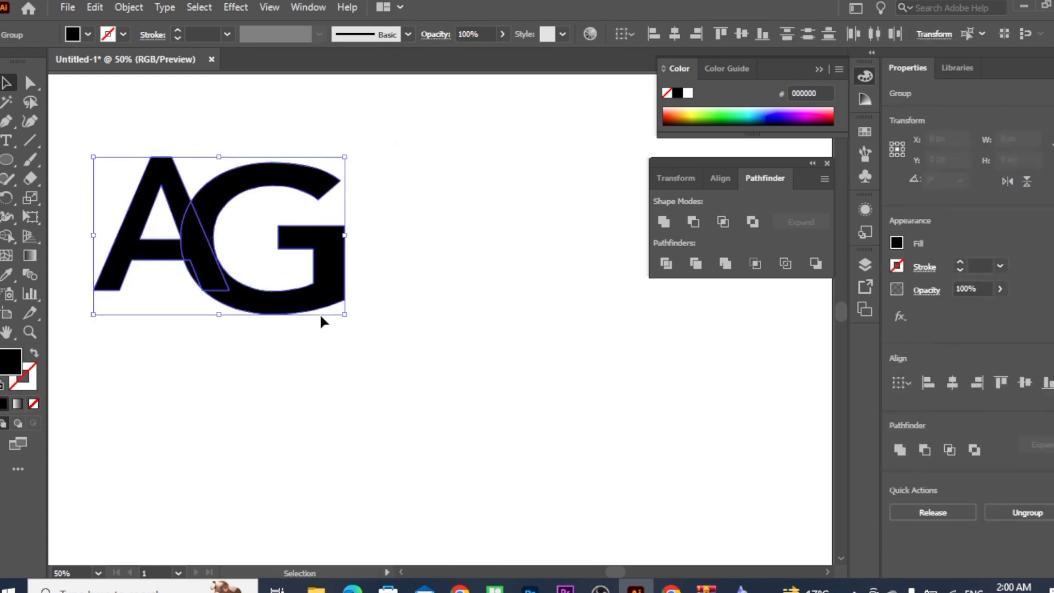
key("ctrl+z")
left_click(420, 307)
left_click_drag(167, 165, 367, 301)
key("ctrl+z")
left_click(117, 89)
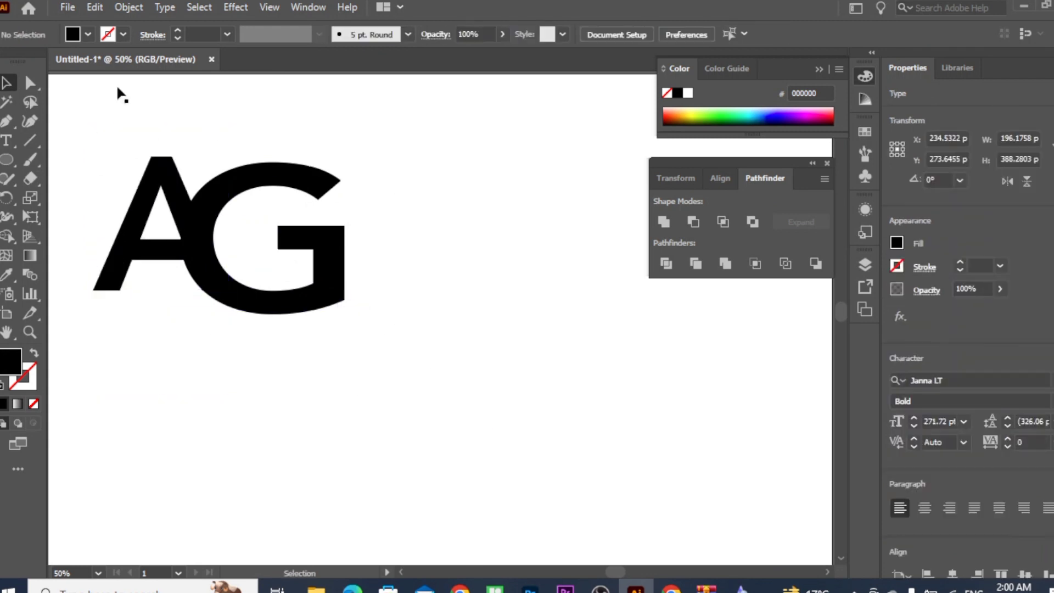
Select both live-text letters, convert them to outlines and apply the Merge pathfinder
left_click_drag(113, 110, 442, 284)
right_click(301, 292)
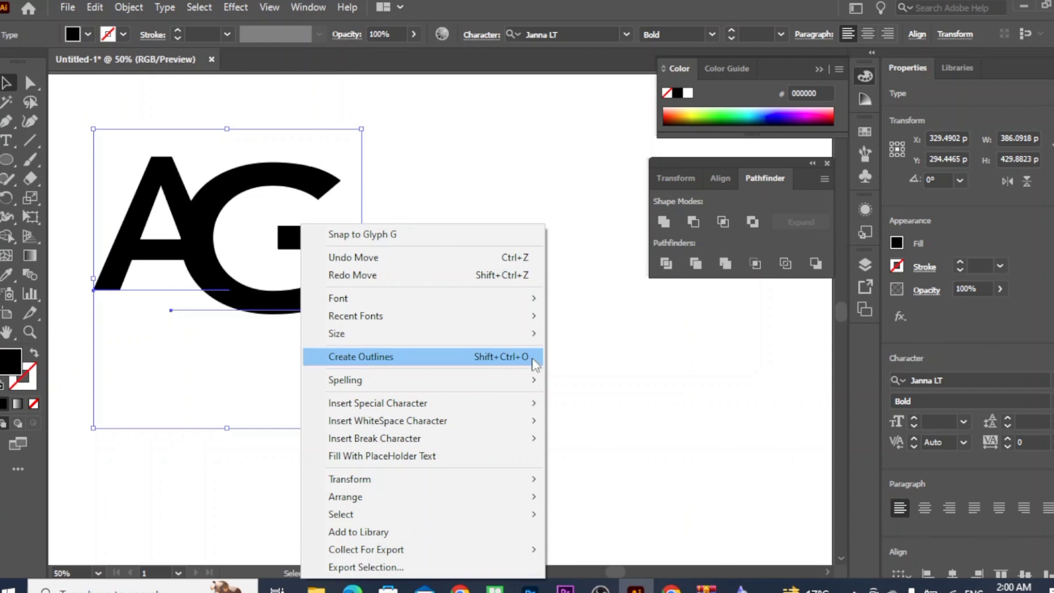
left_click(416, 356)
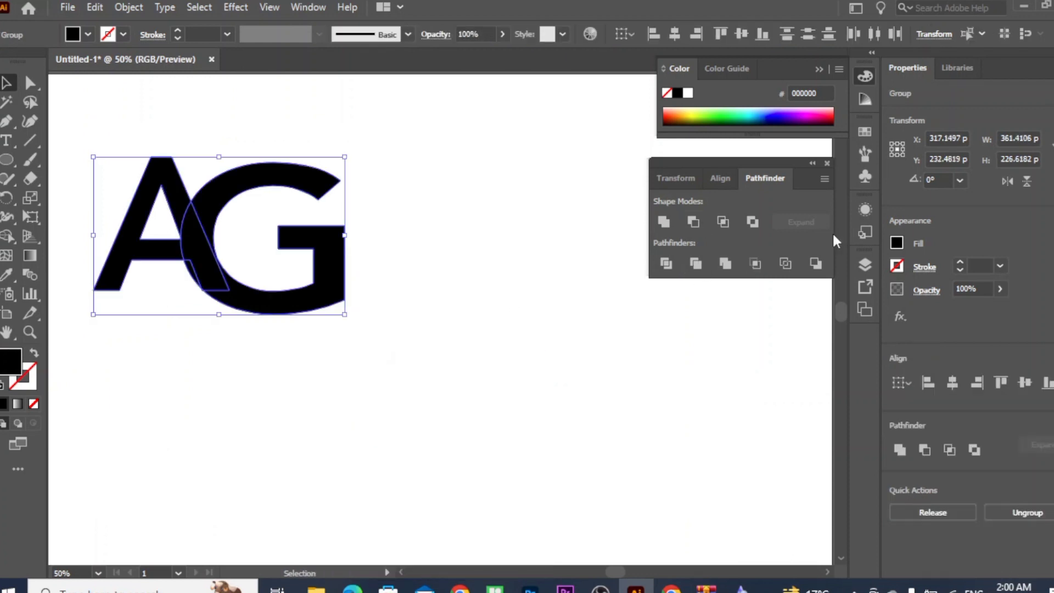
left_click(725, 264)
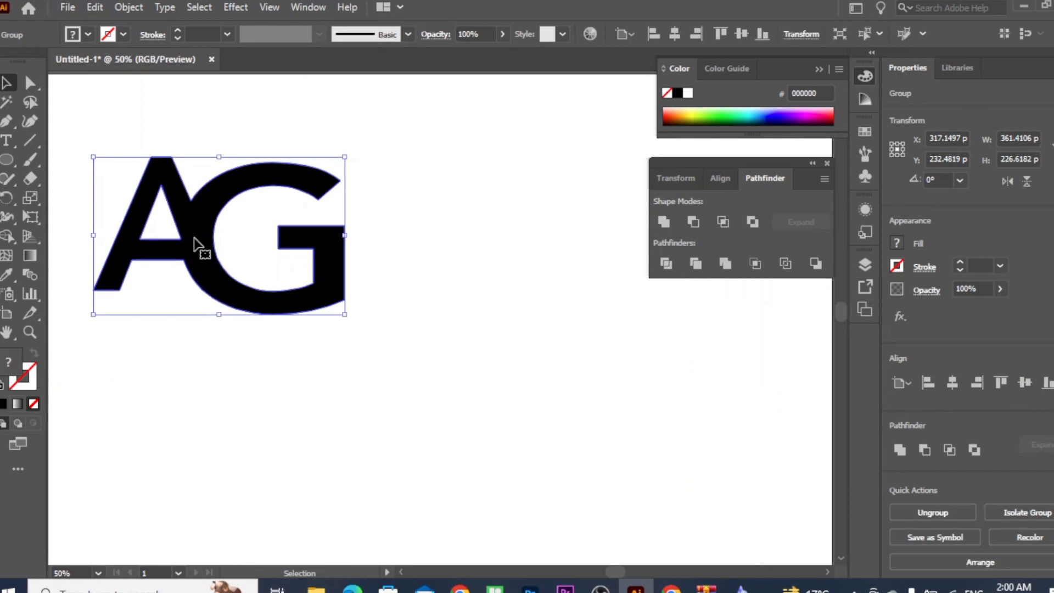
Move the merged AG lettering back and forth horizontally to check that it behaves as one piece
left_click_drag(195, 244, 383, 252)
left_click(417, 379)
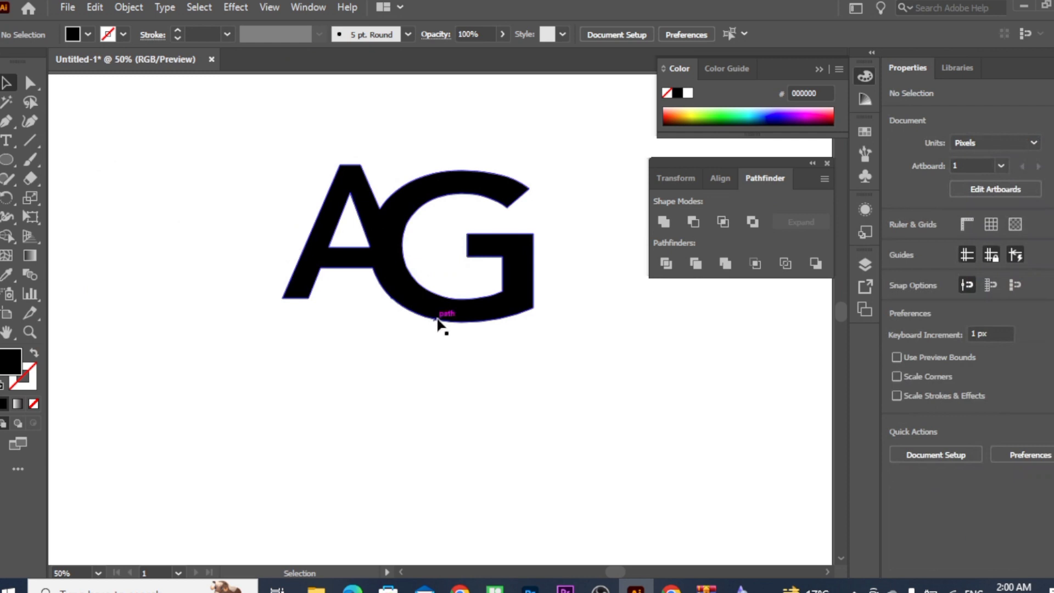
left_click_drag(389, 255, 356, 256)
left_click(489, 417)
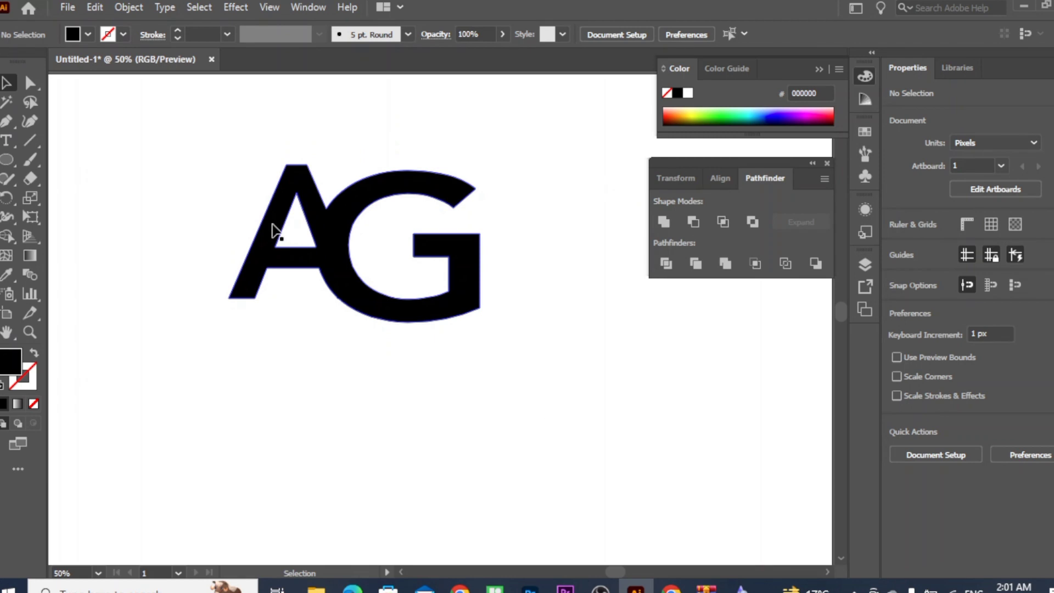
left_click_drag(273, 230, 327, 231)
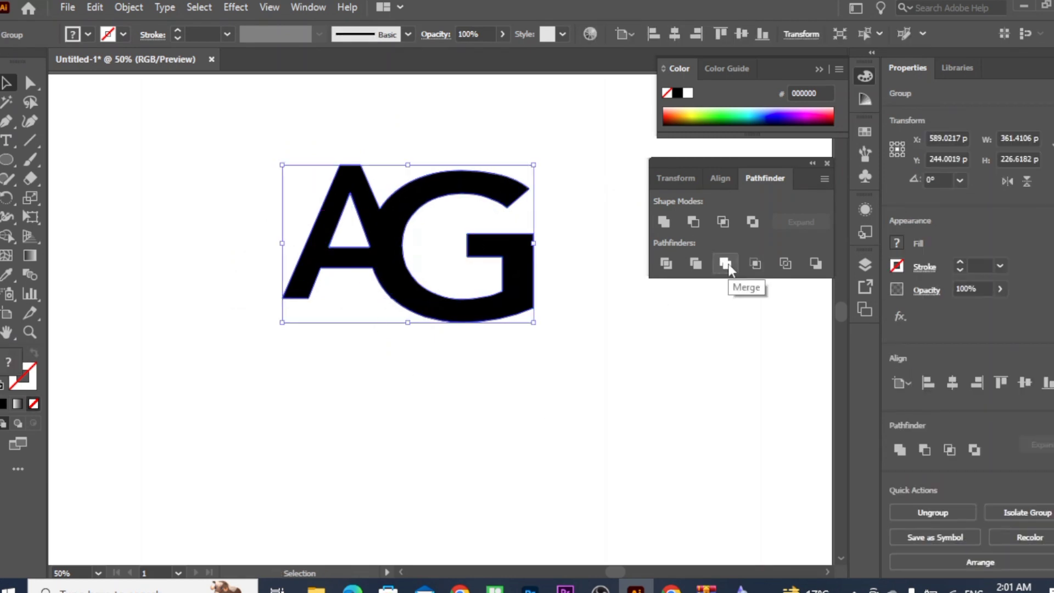
Try the Crop pathfinder on the merged lettering, and undo back to the overlapping outlined letters
left_click(755, 266)
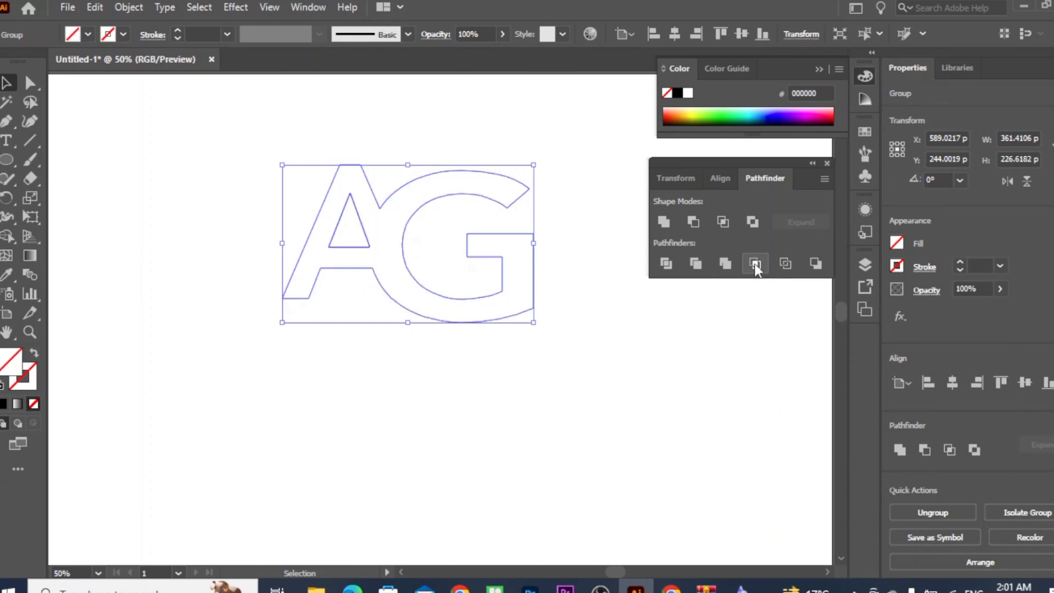
left_click(653, 376)
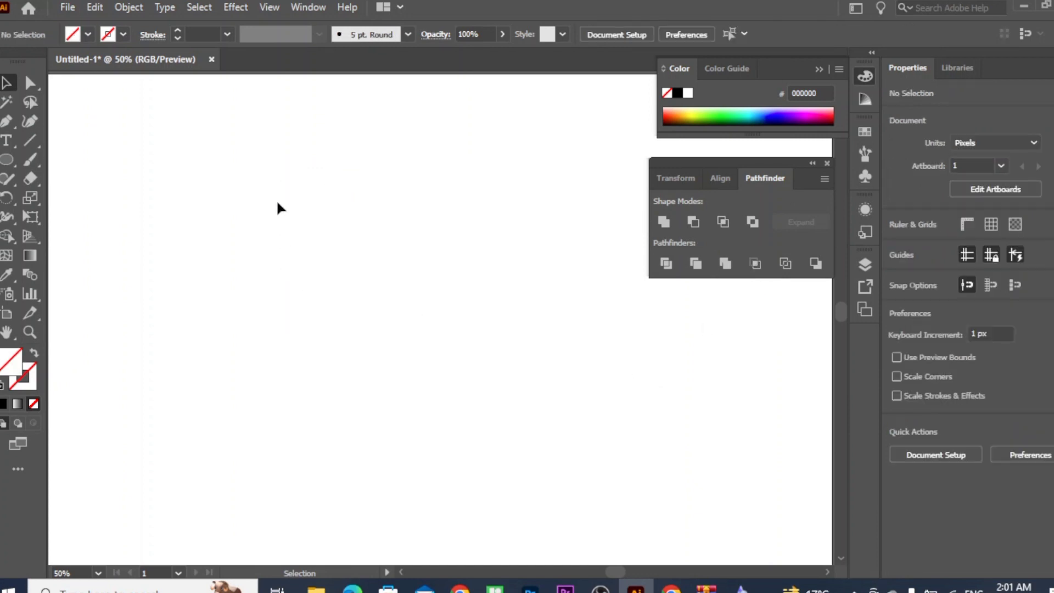
left_click_drag(276, 201, 462, 341)
key("ctrl+z")
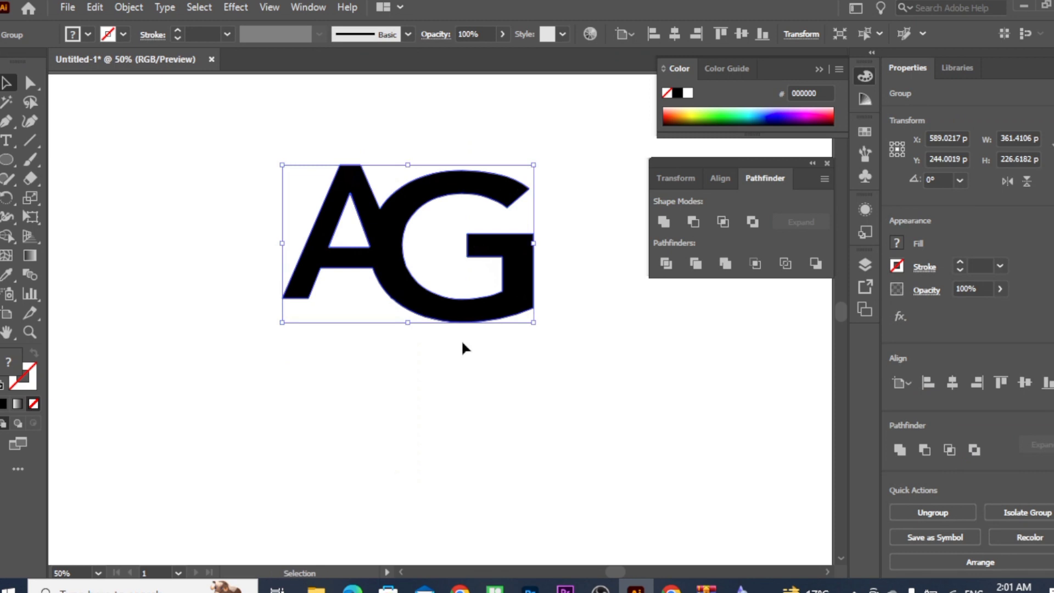
key("ctrl+z")
key("ctrl+z")
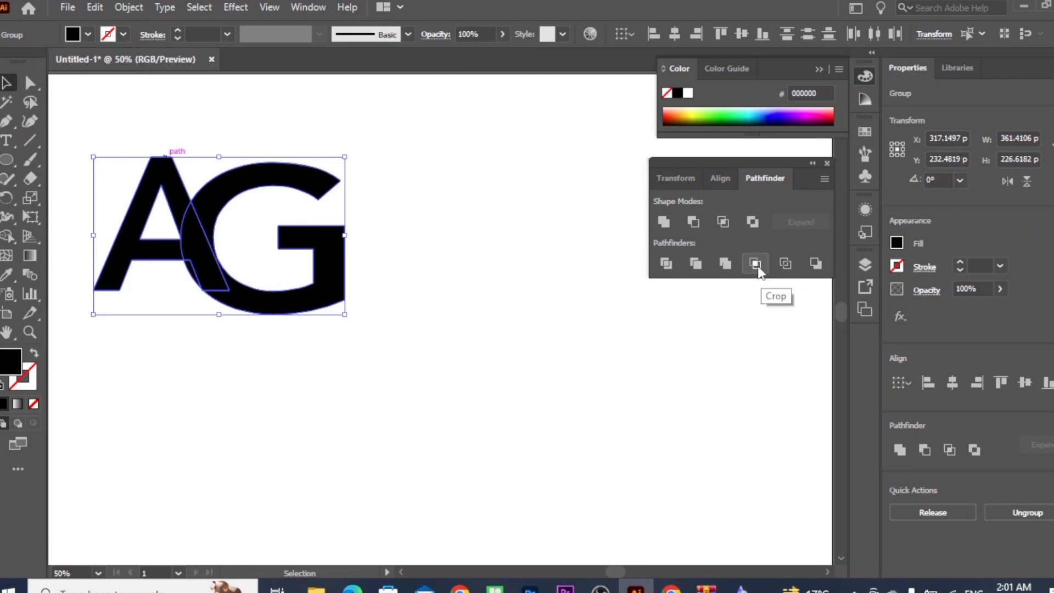
Draw a black circle 288 px in diameter below the AG lettering and place a partly overlapping copy to its right
left_click(7, 161)
left_click(4, 162)
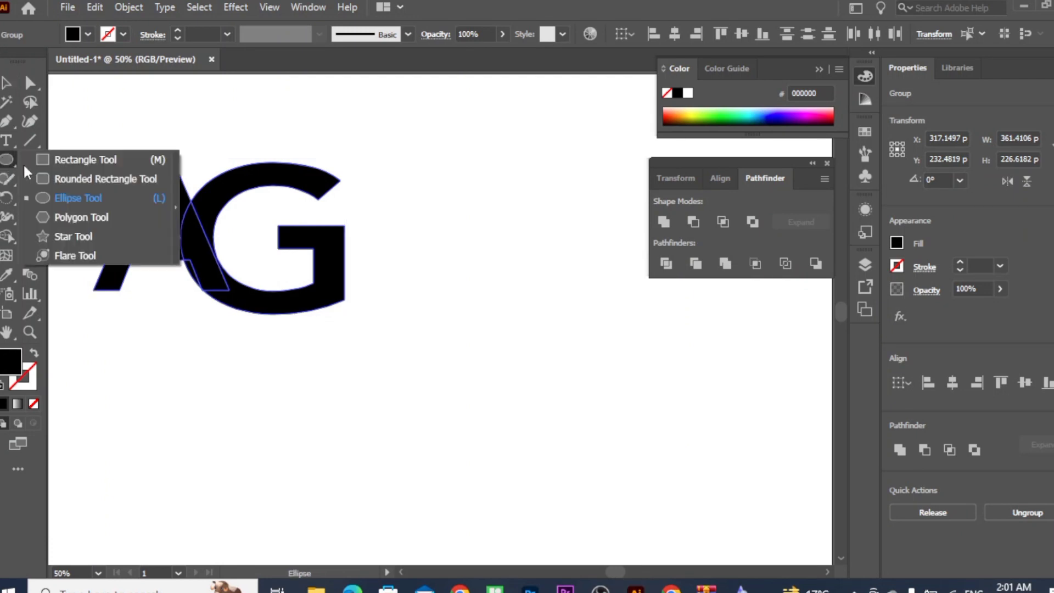
left_click(74, 198)
left_click_drag(434, 412, 516, 508)
left_click(7, 85)
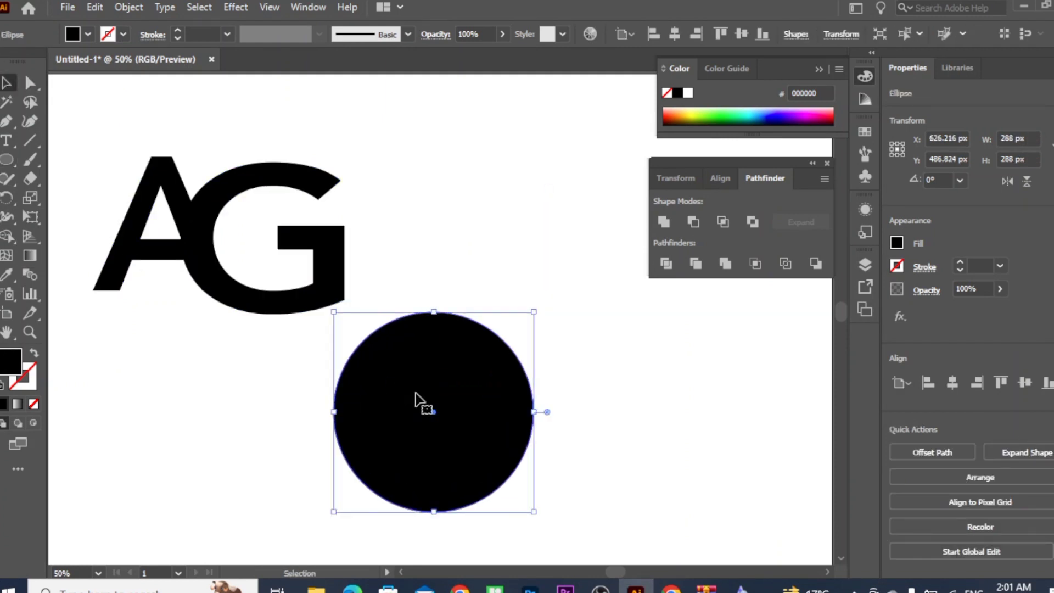
left_click_drag(405, 384, 535, 386)
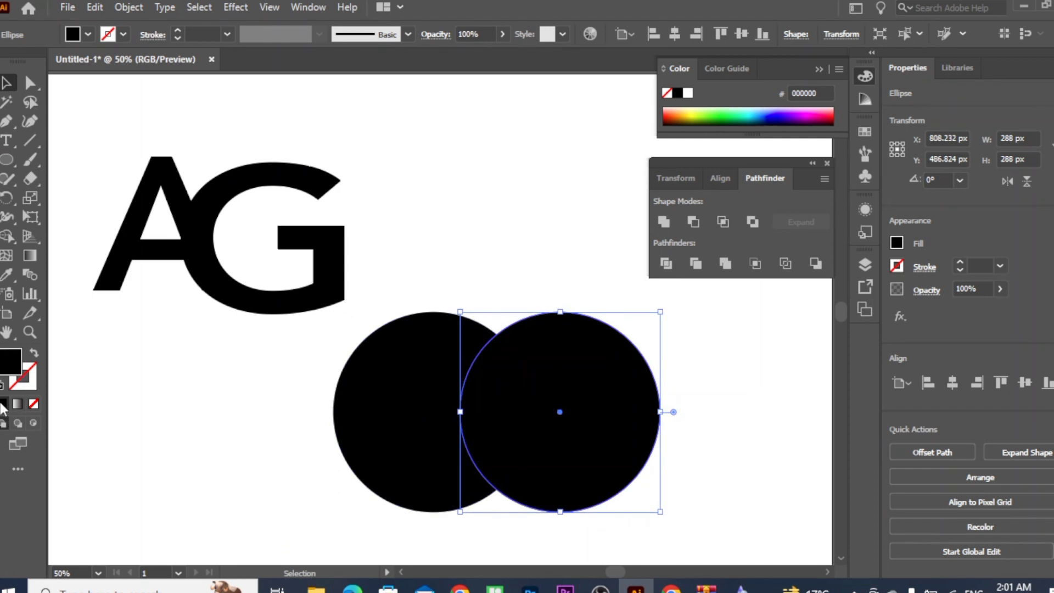
Apply the Crop pathfinder to both circles, inspect the remaining shape, and undo it
left_click_drag(293, 365, 665, 518)
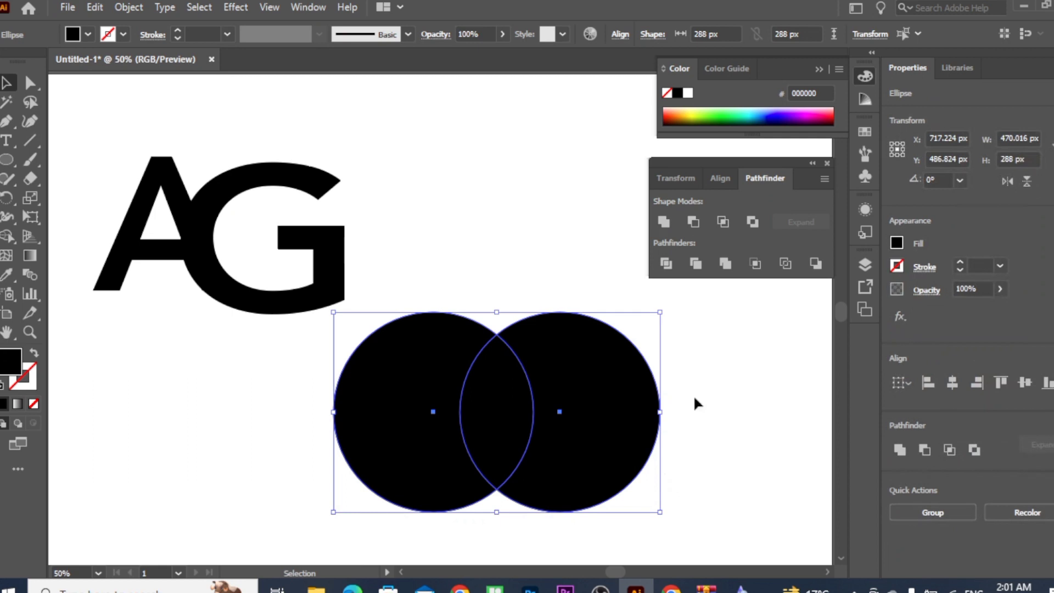
left_click(755, 264)
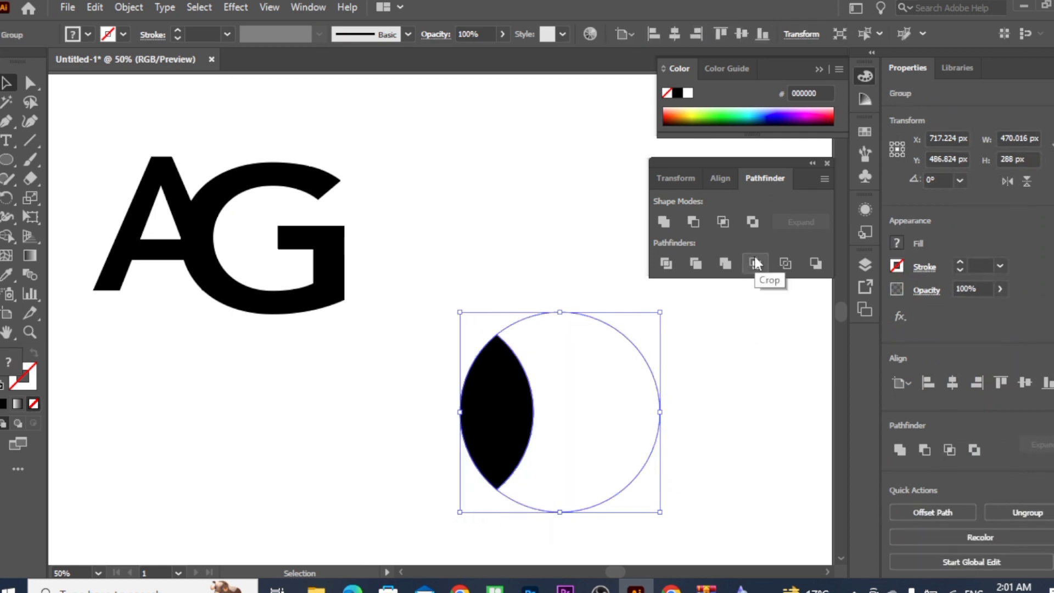
left_click(427, 430)
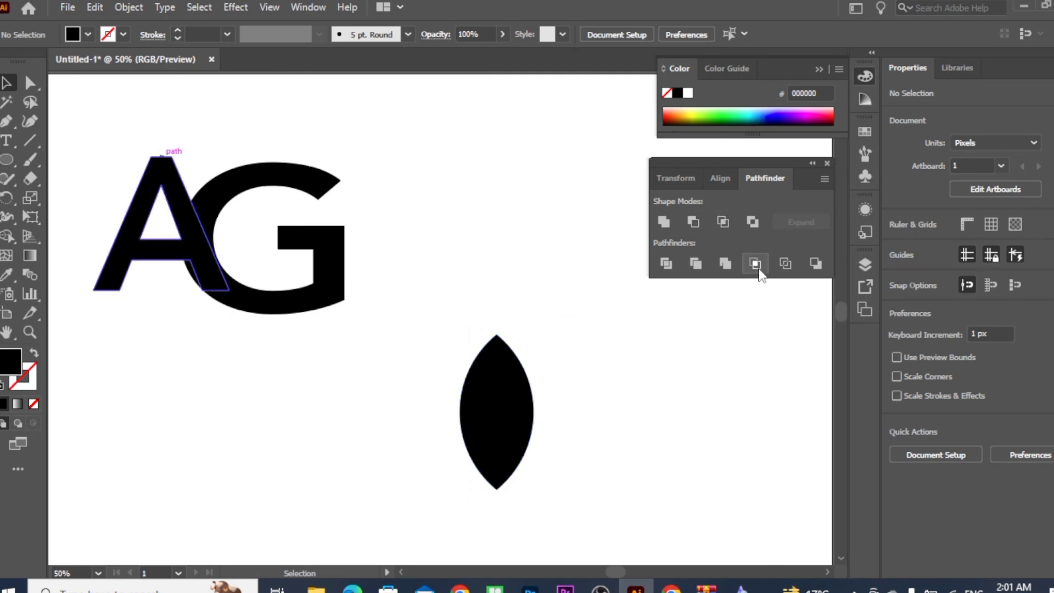
key("ctrl+z")
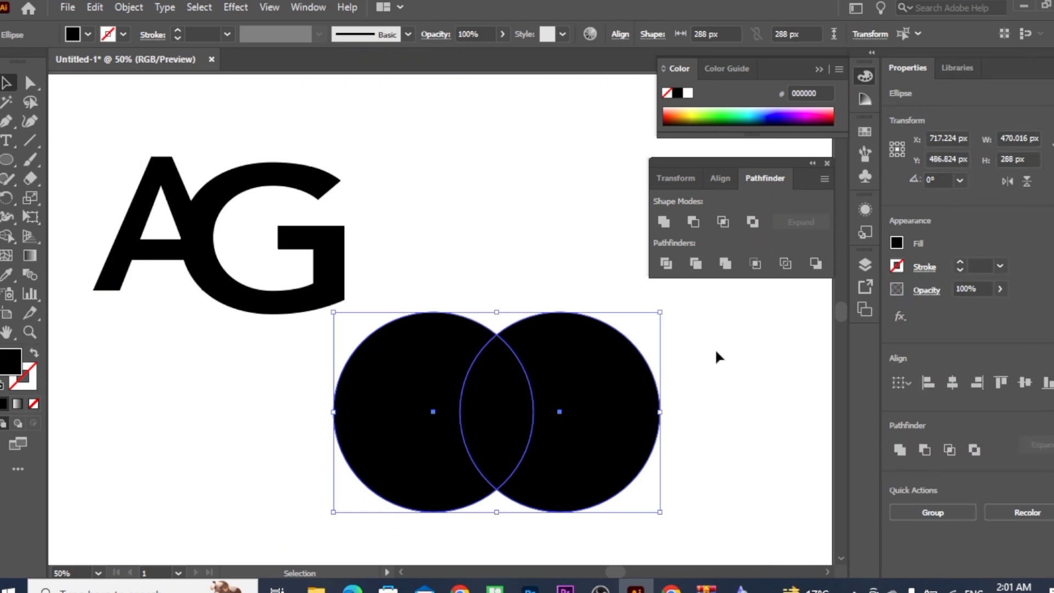
Apply the Outline pathfinder to both circles, inspect the resulting lines, and undo it
left_click(784, 263)
left_click(409, 394)
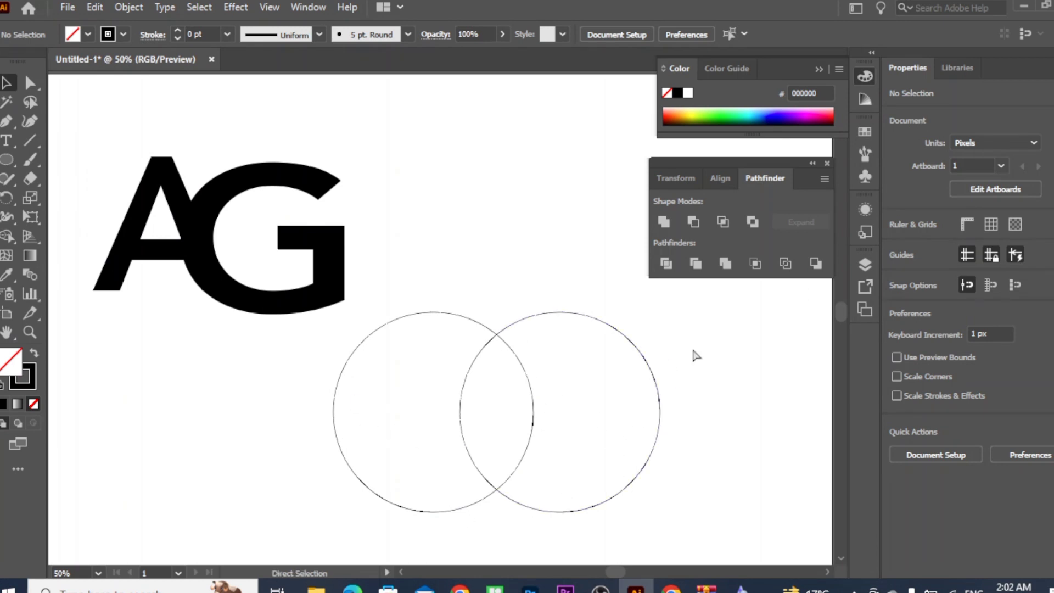
key("ctrl+z")
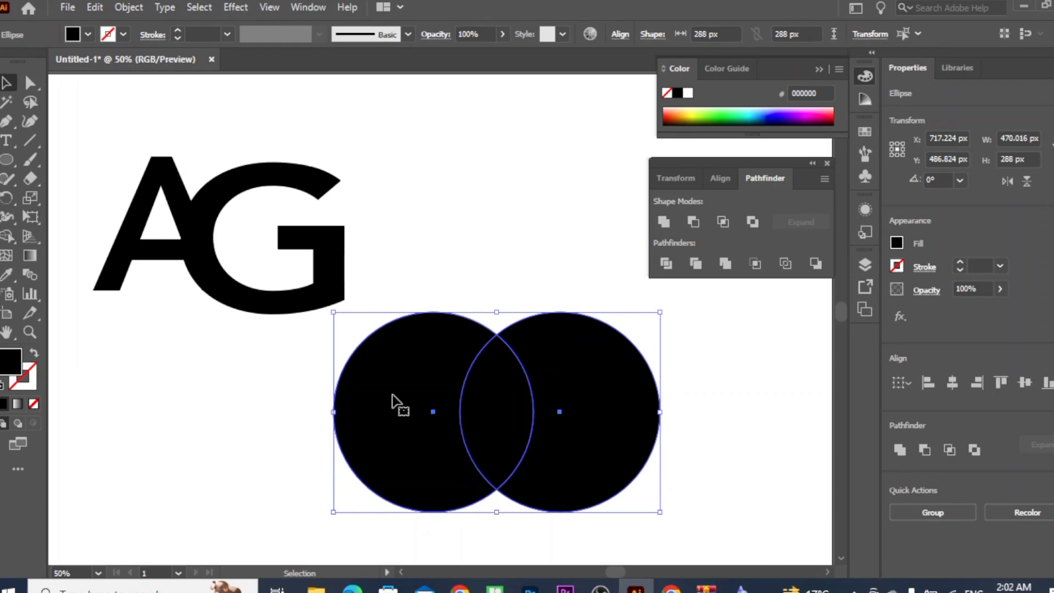
left_click(497, 321)
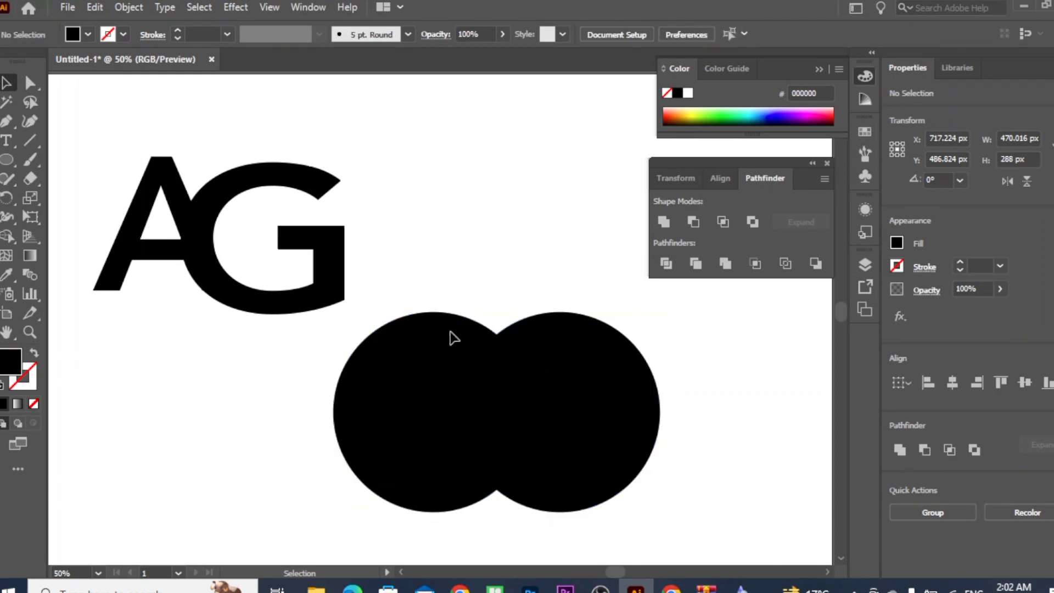
Fill the left circle with dark blue 001094
left_click(414, 376)
left_click(7, 275)
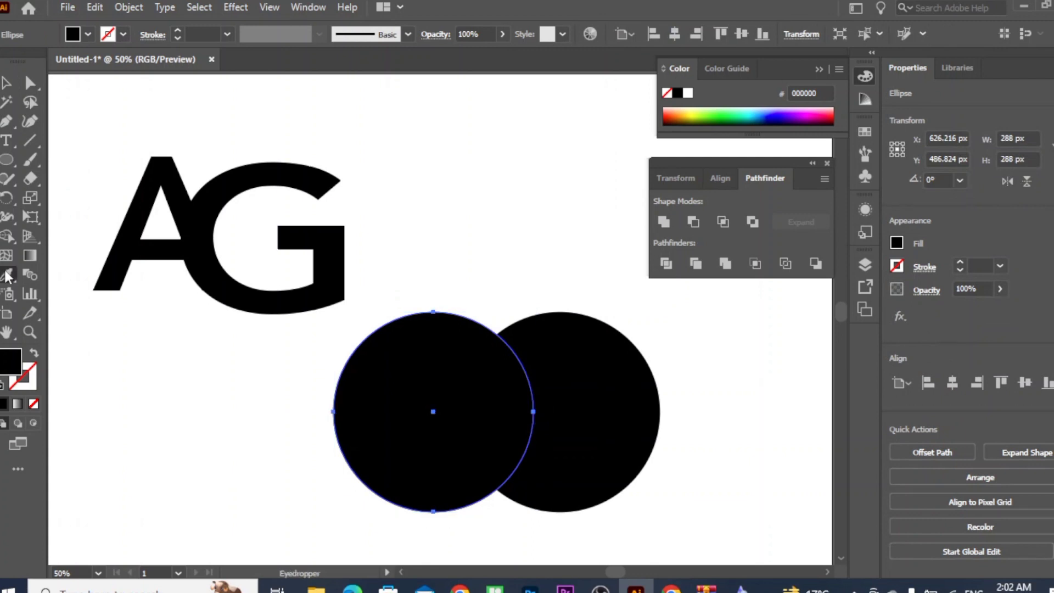
left_click(769, 118)
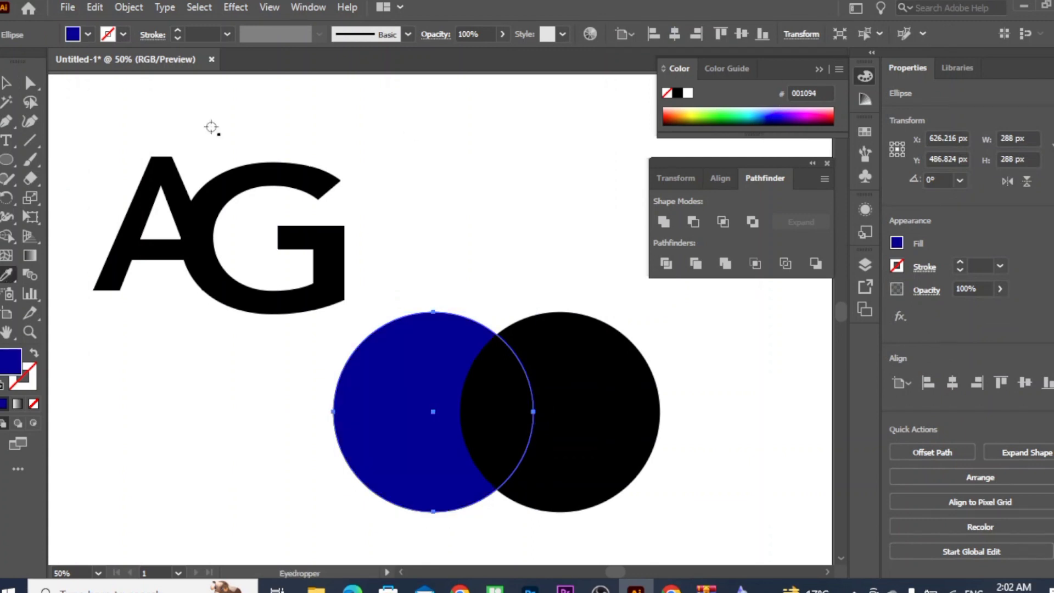
left_click(8, 87)
Fill the right circle with green 007F07
left_click(604, 345)
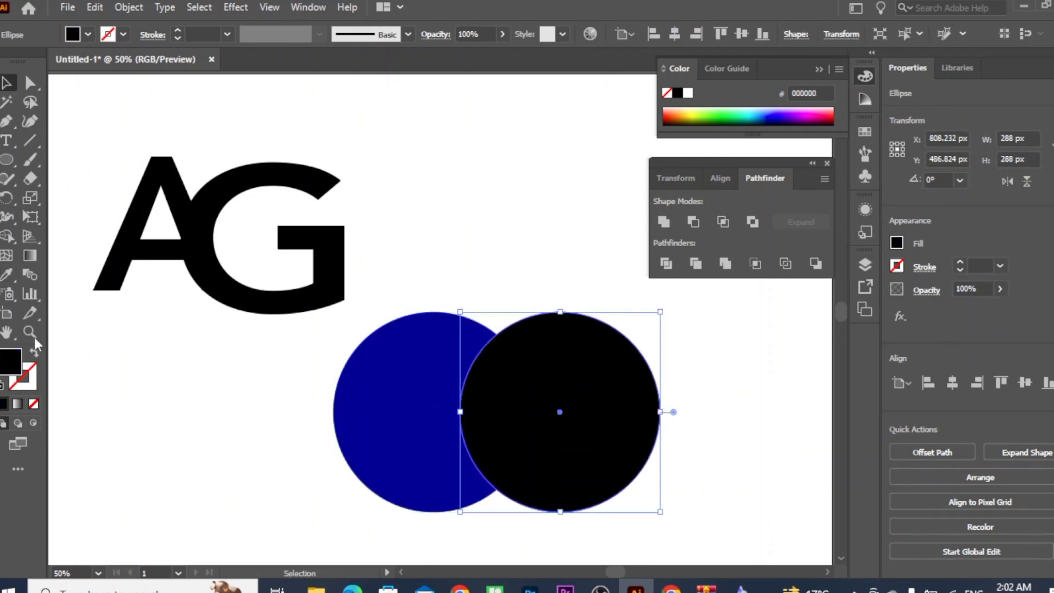
left_click(7, 275)
left_click(724, 116)
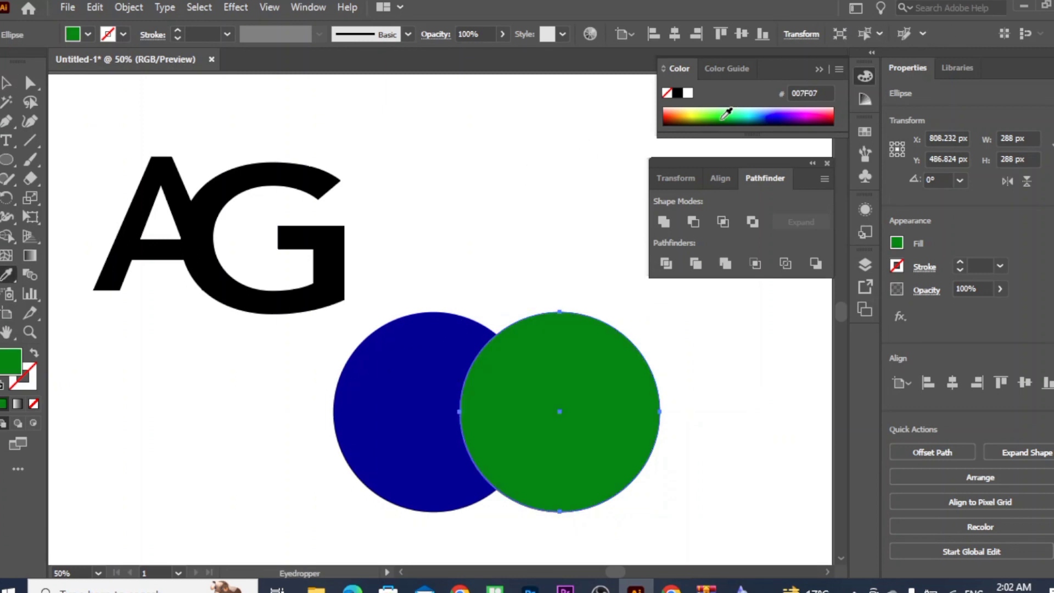
left_click(8, 83)
left_click(540, 307)
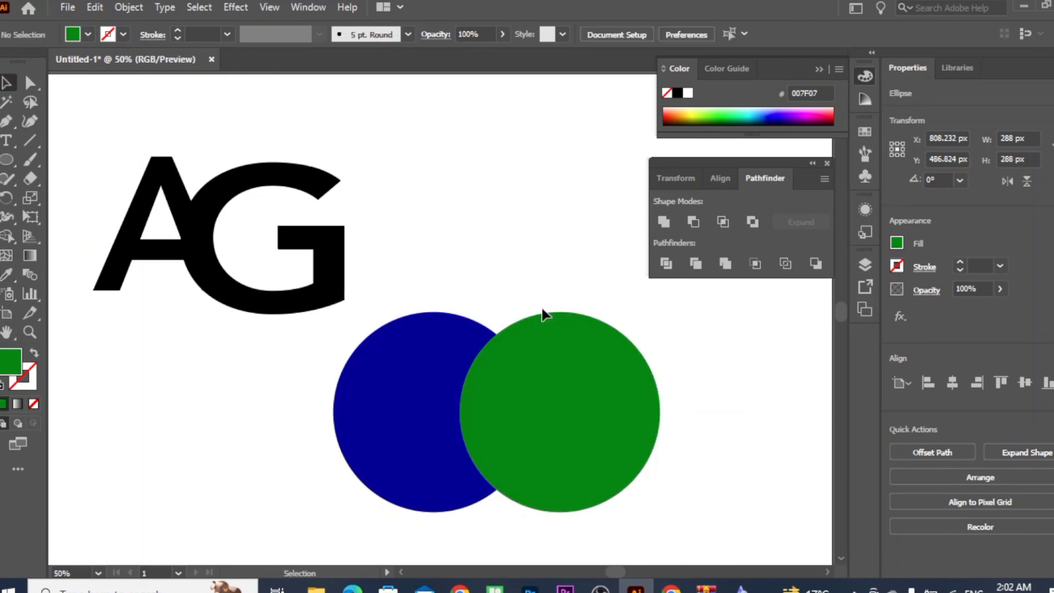
Select the blue and green circles and apply the Minus Back pathfinder to cut the blue one out of the green
left_click(410, 384)
left_click(591, 386)
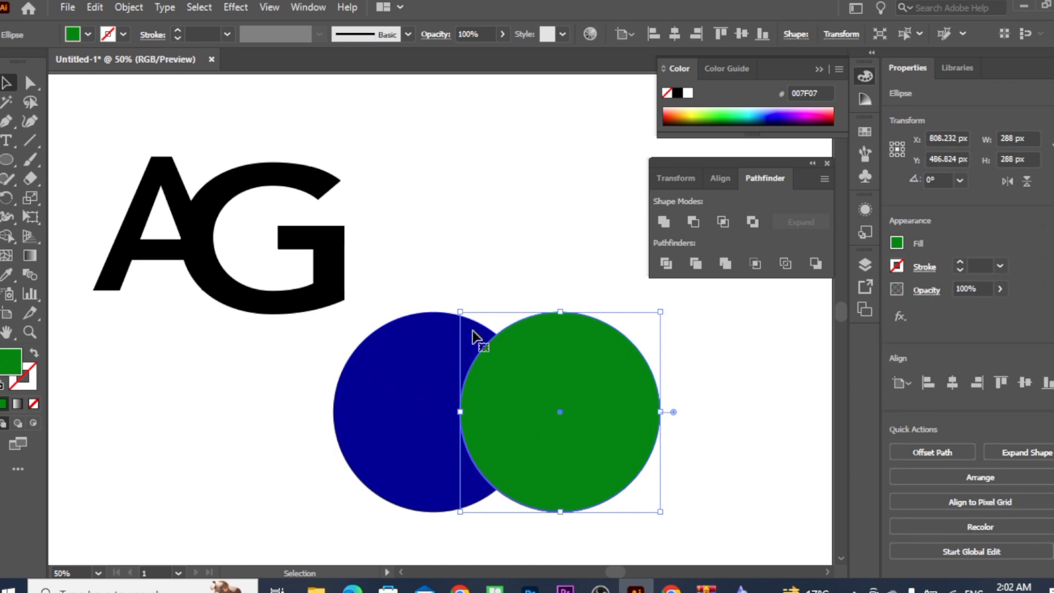
left_click(412, 384, "shift")
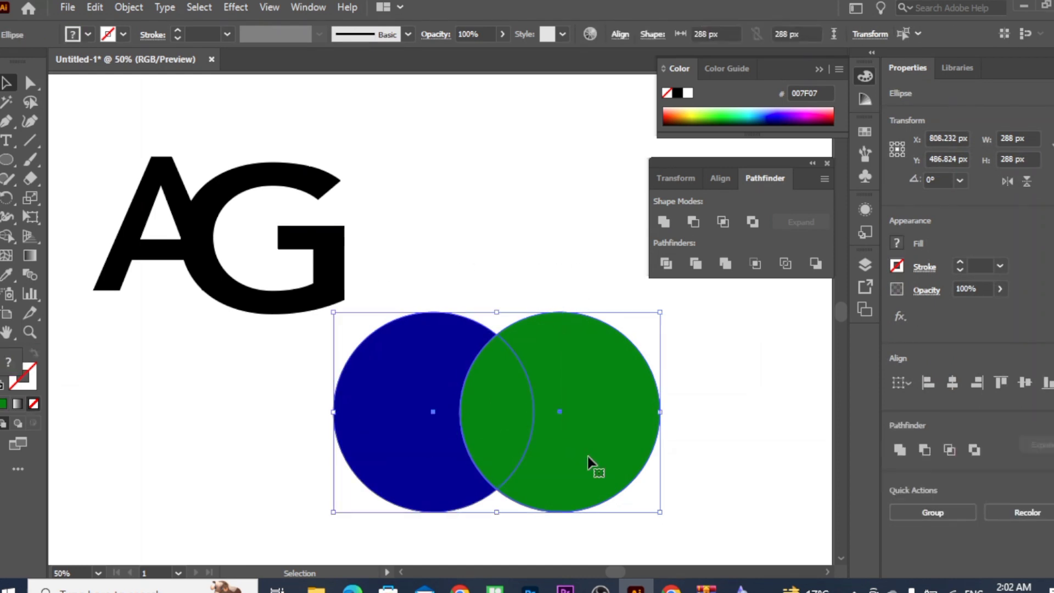
left_click(815, 264)
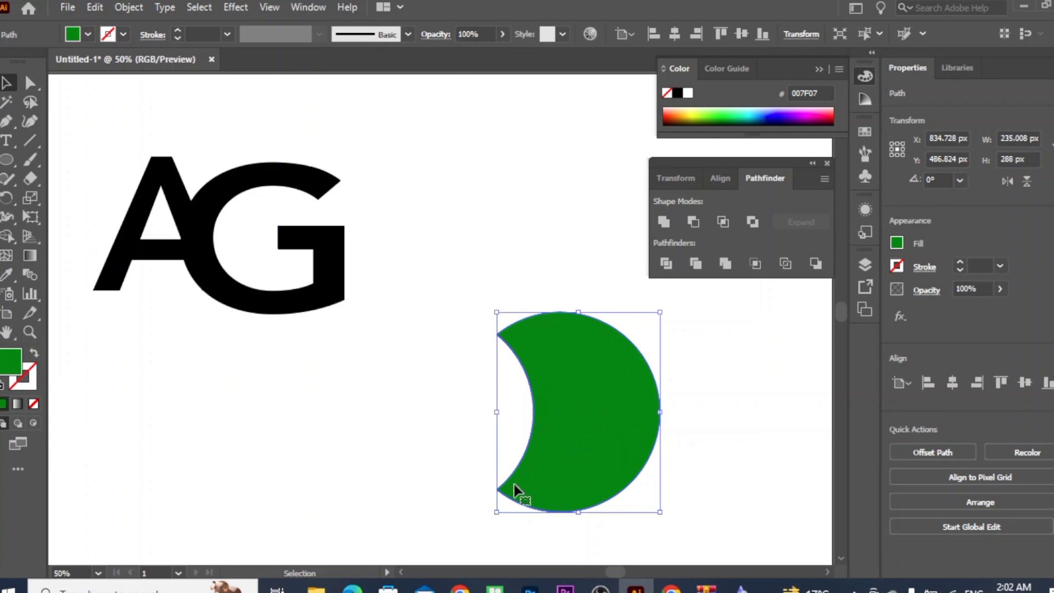
left_click(430, 427)
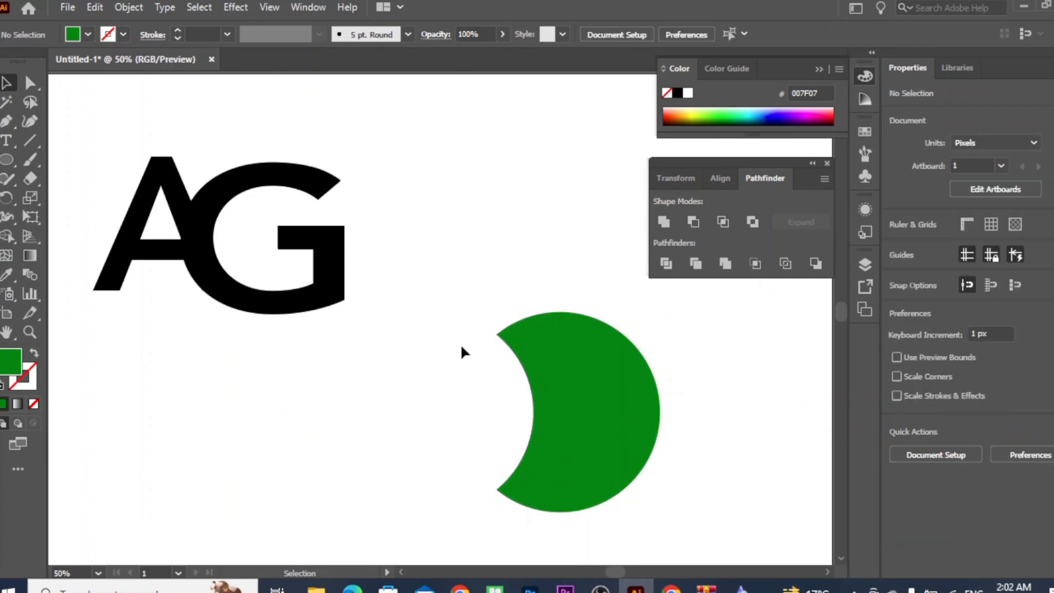